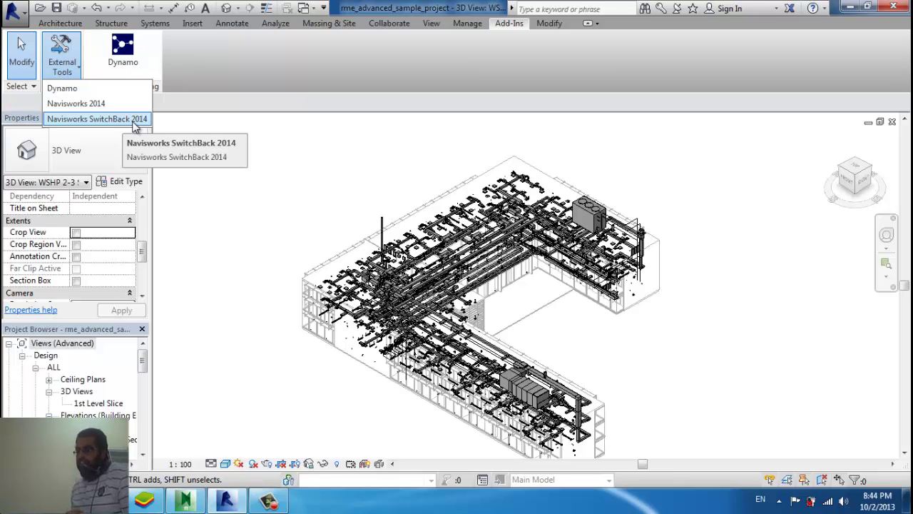
pyautogui.click(133, 121)
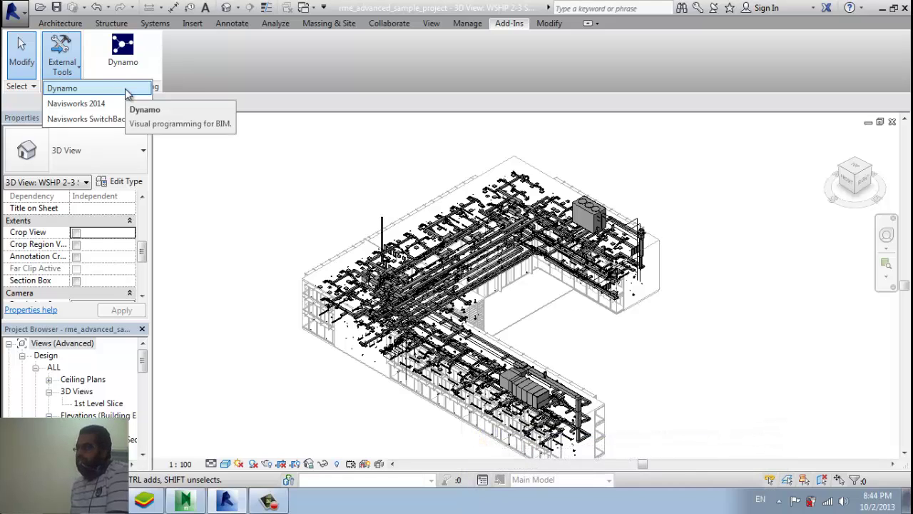
pyautogui.click(126, 89)
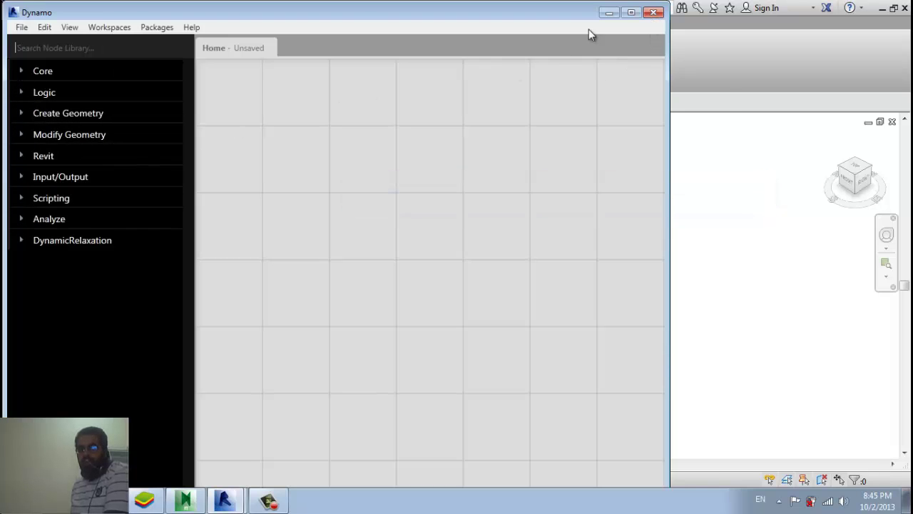
pyautogui.click(654, 13)
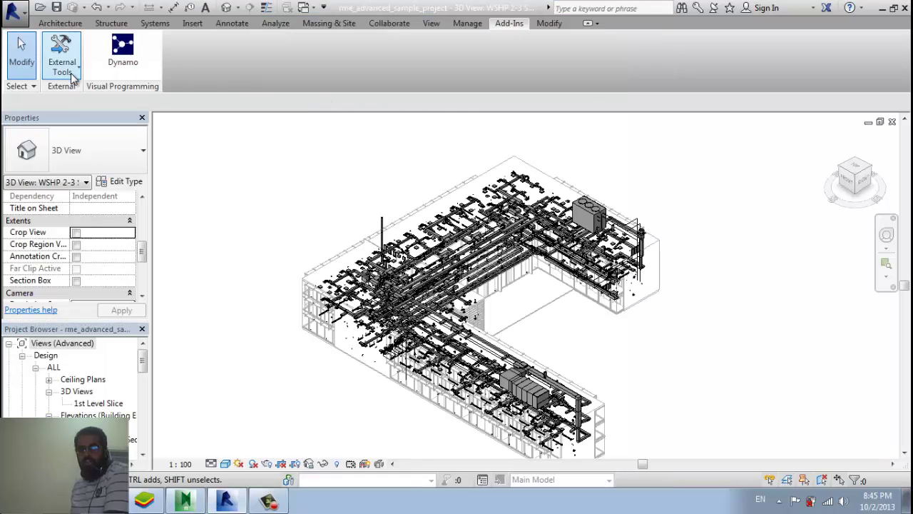
pyautogui.click(70, 72)
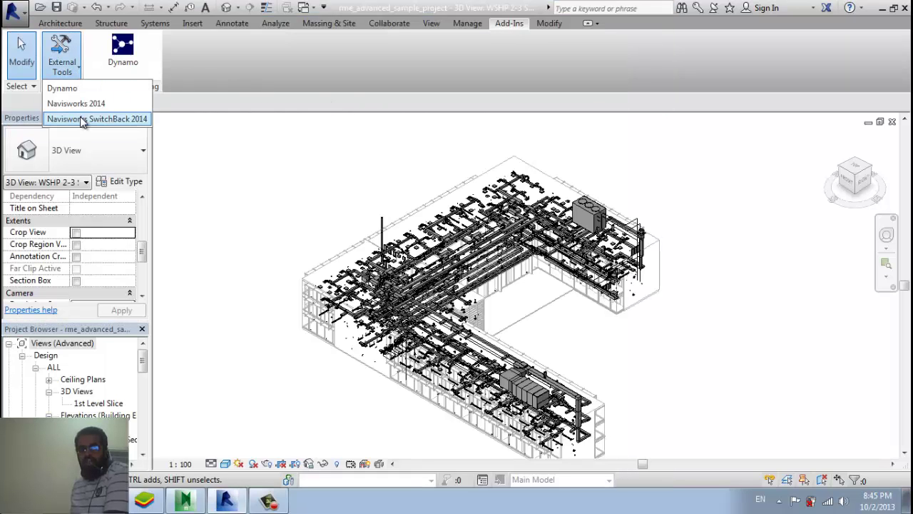
pyautogui.click(378, 187)
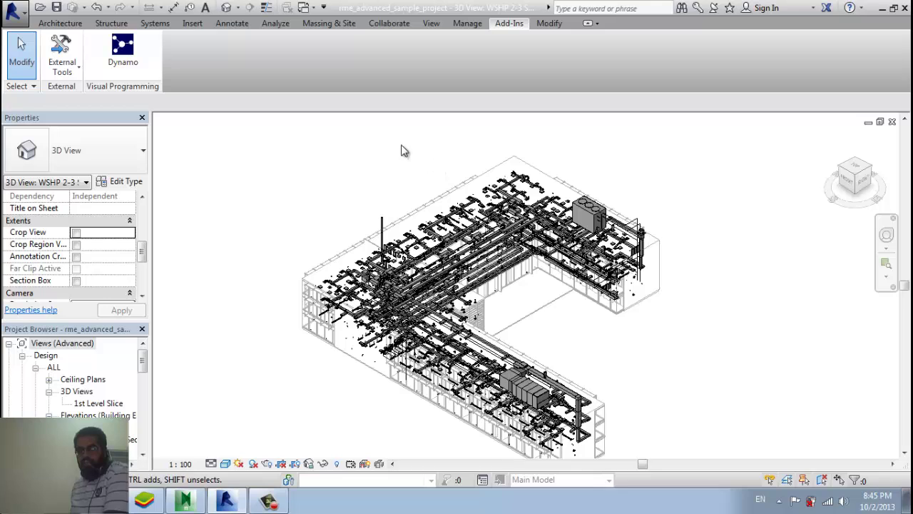
# - Start a Navisworks 2014 export of the model, with the Desktop as save location and Navisworks (*.nwc) as file type
pyautogui.click(64, 63)
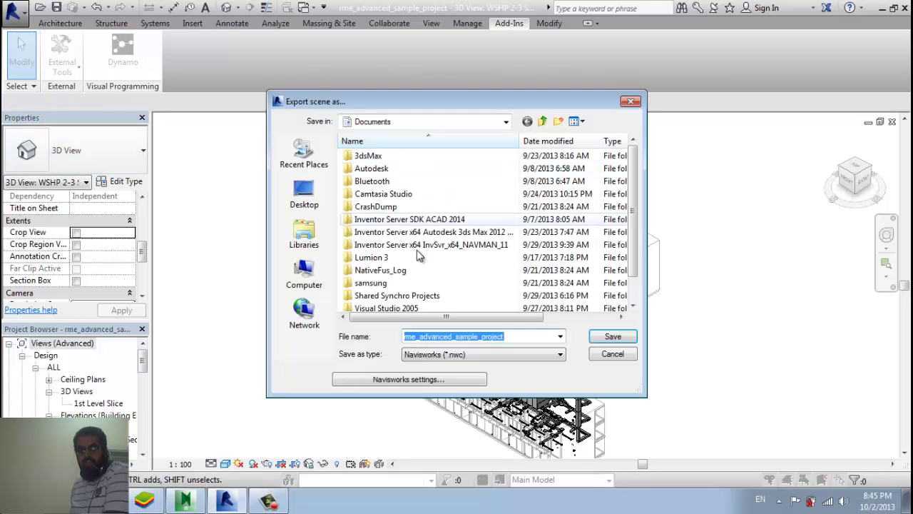
pyautogui.click(303, 272)
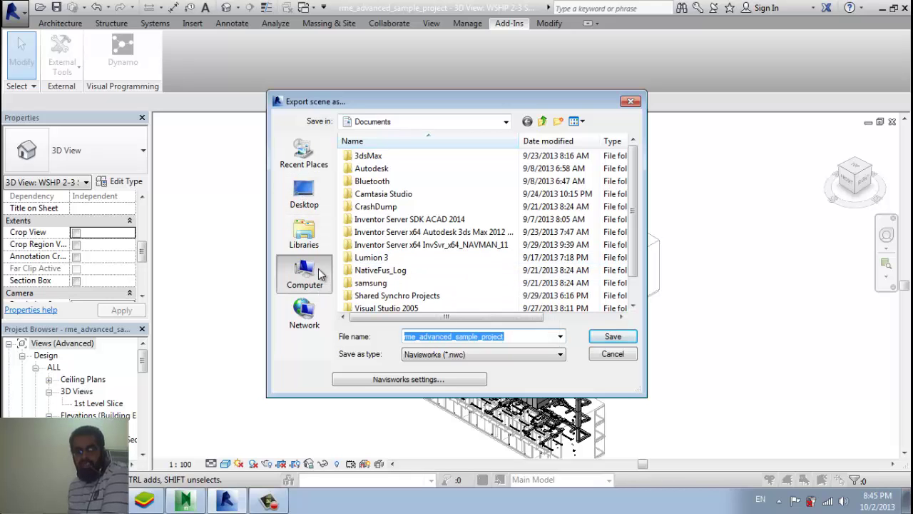
pyautogui.click(305, 193)
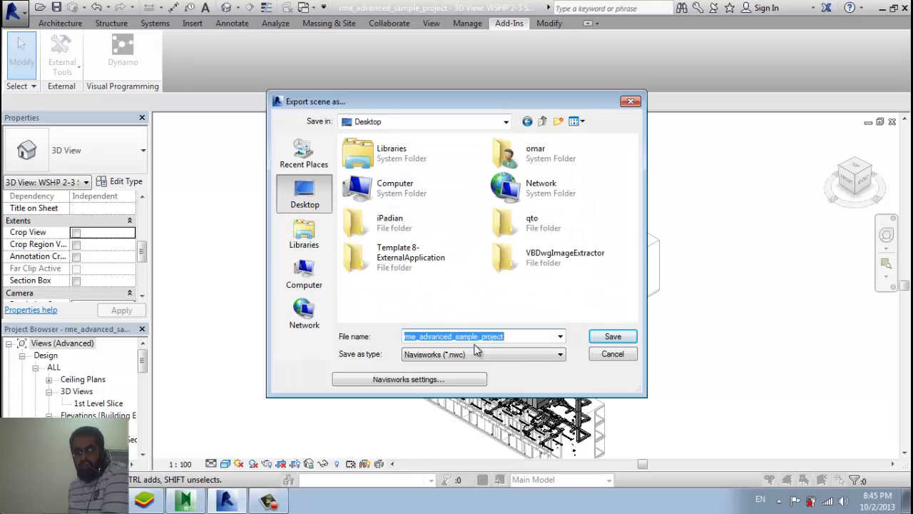
pyautogui.click(519, 353)
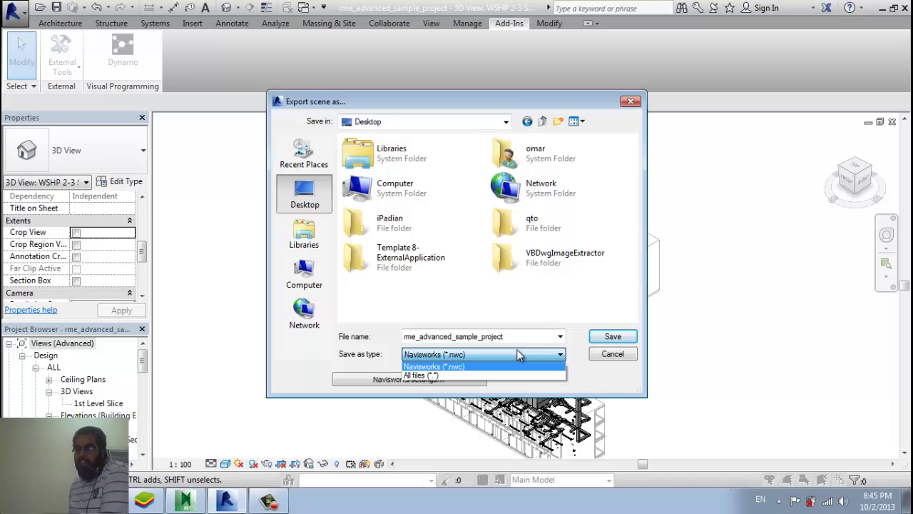
pyautogui.click(518, 351)
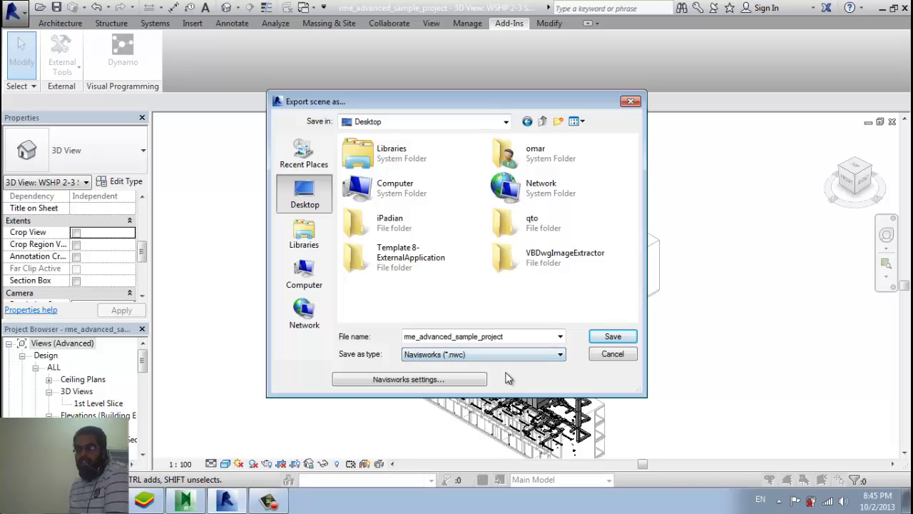
# - Set the Revit file reader in the Navisworks settings to export the entire project
pyautogui.click(457, 383)
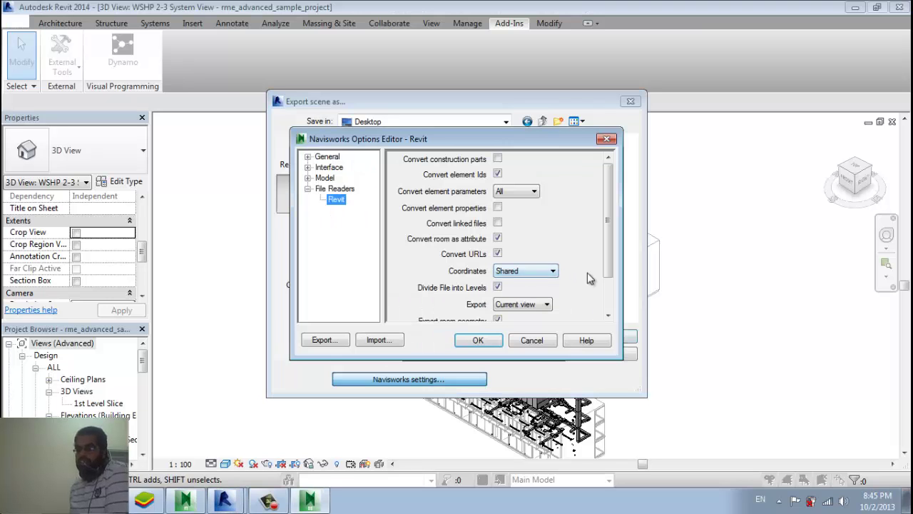
pyautogui.click(542, 308)
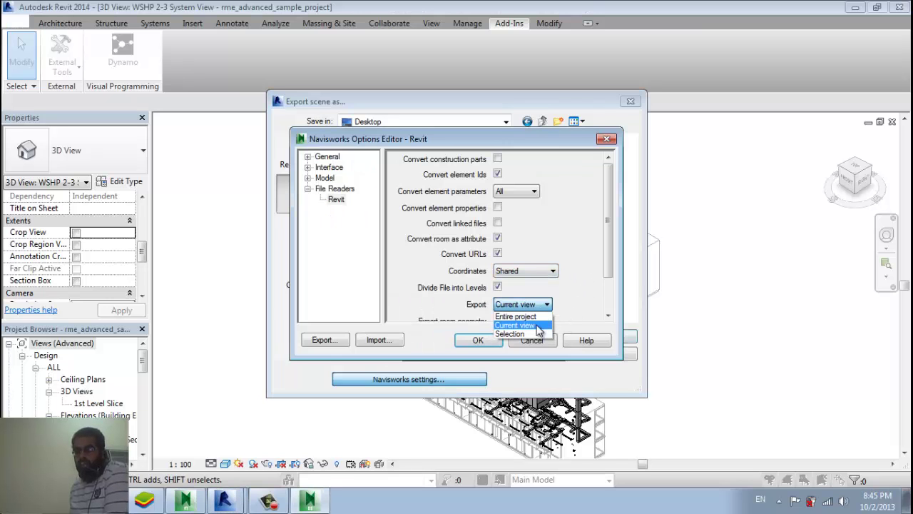
pyautogui.click(538, 317)
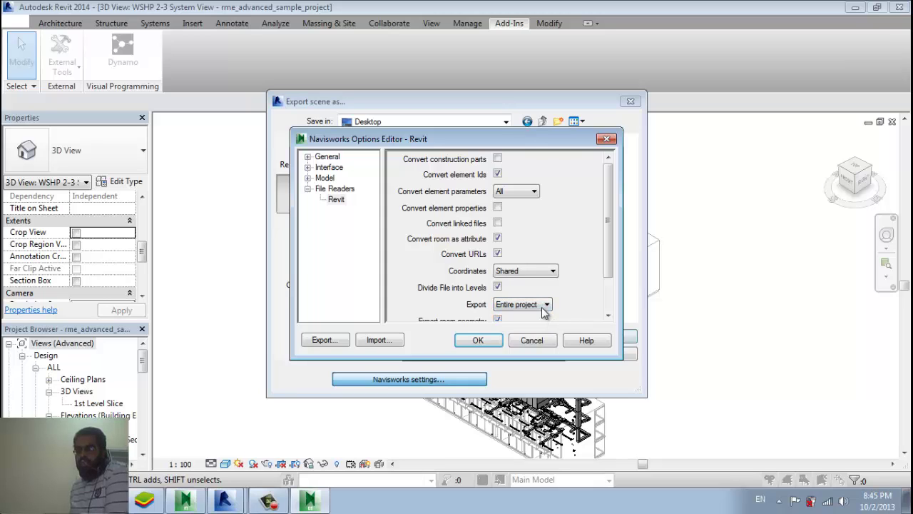
pyautogui.click(545, 305)
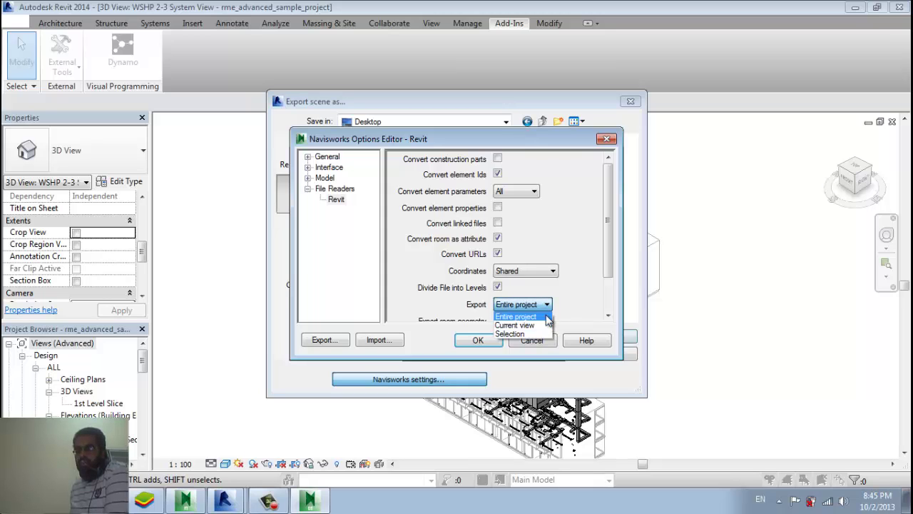
pyautogui.click(545, 306)
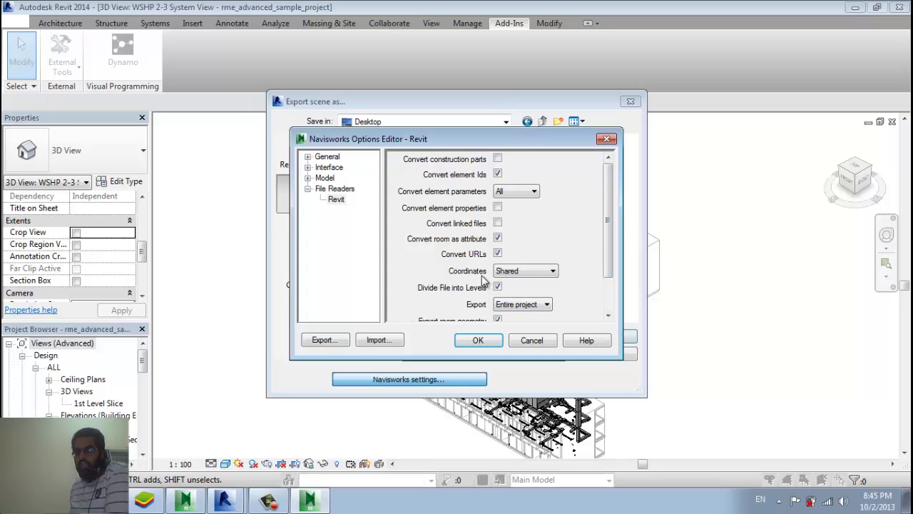
# - Keep the reader's coordinates on Shared, accept the options and save the export as rme_advanced_sample_project.nwc
pyautogui.click(553, 271)
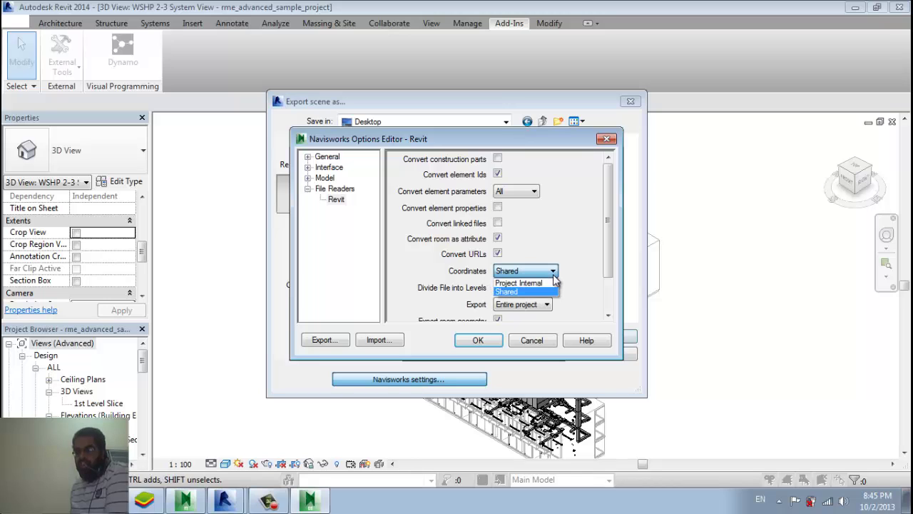
pyautogui.click(553, 289)
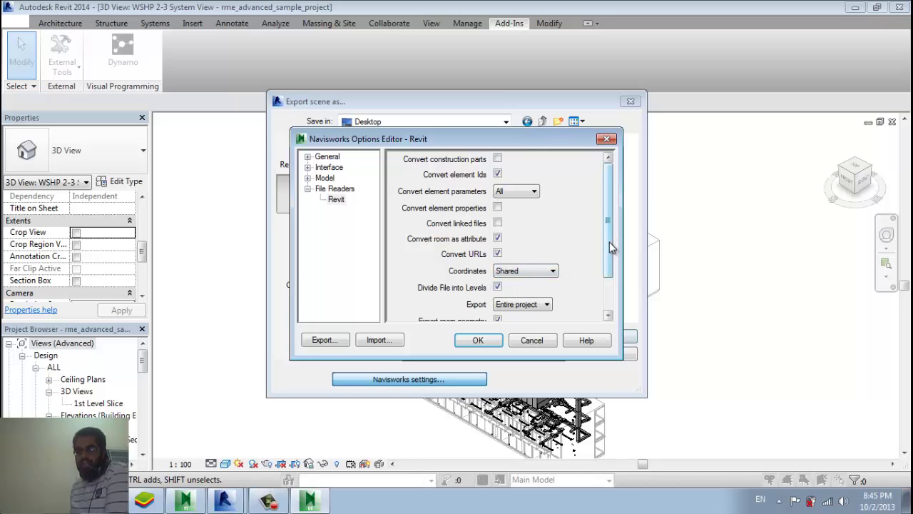
pyautogui.moveTo(608, 242); pyautogui.dragTo(611, 287)
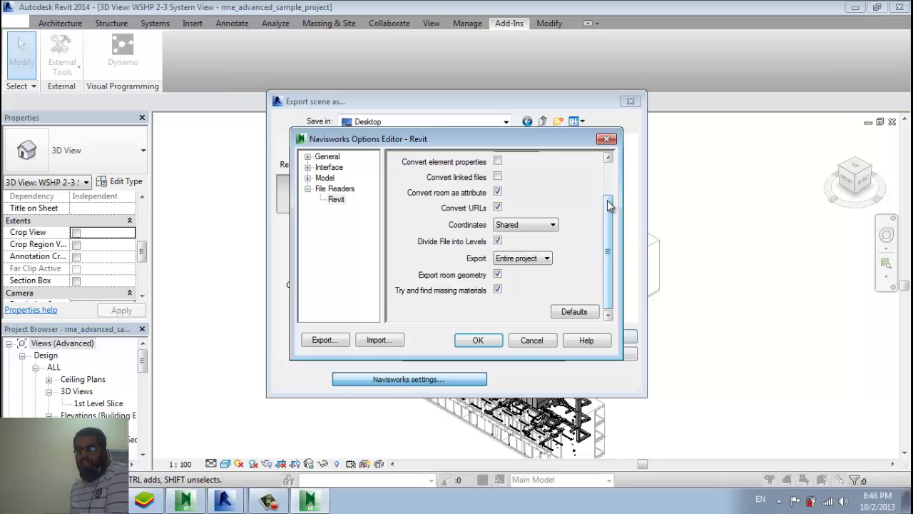
pyautogui.moveTo(607, 205); pyautogui.dragTo(607, 173)
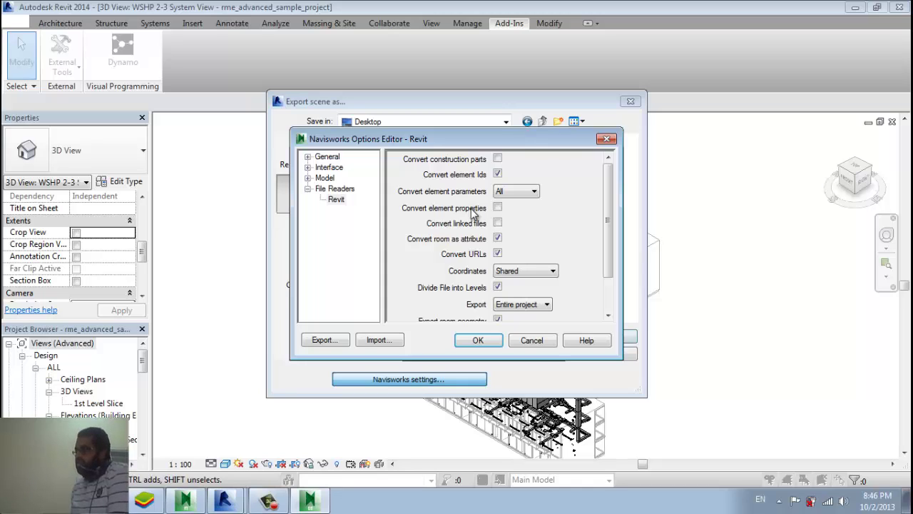
pyautogui.click(478, 342)
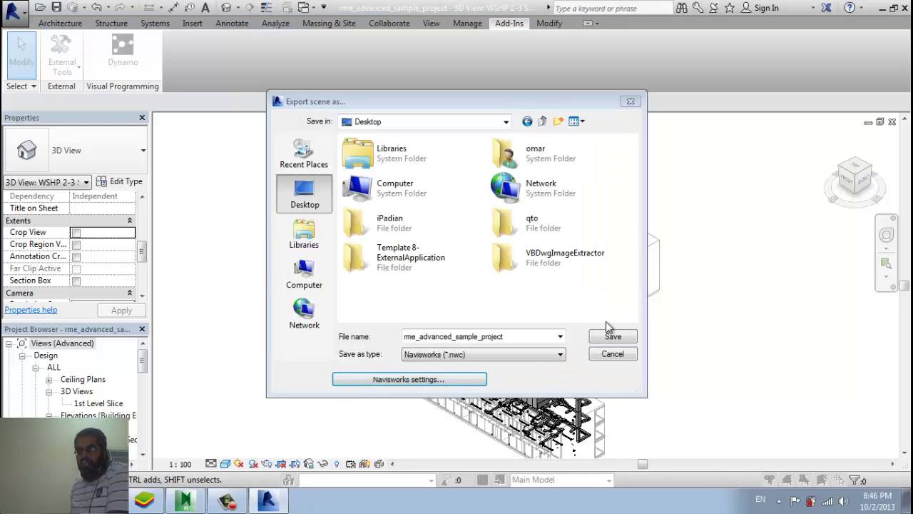
pyautogui.click(613, 337)
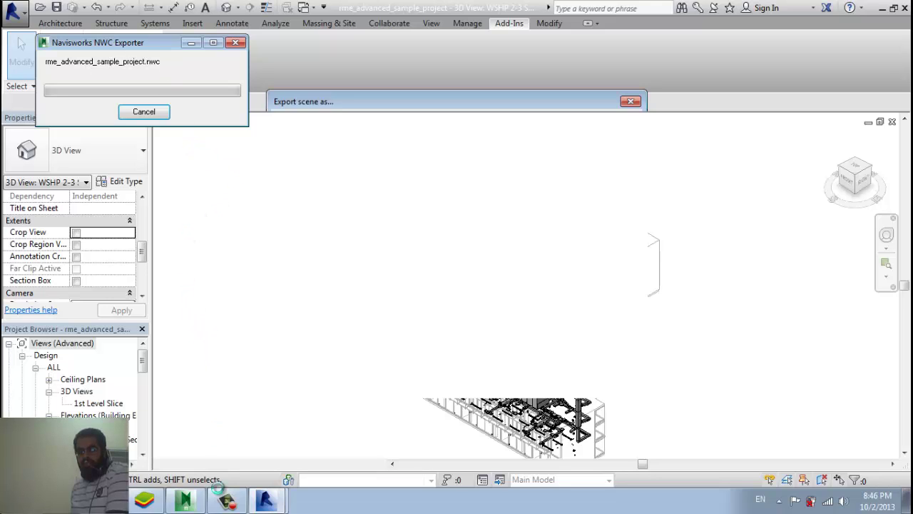
pyautogui.click(227, 500)
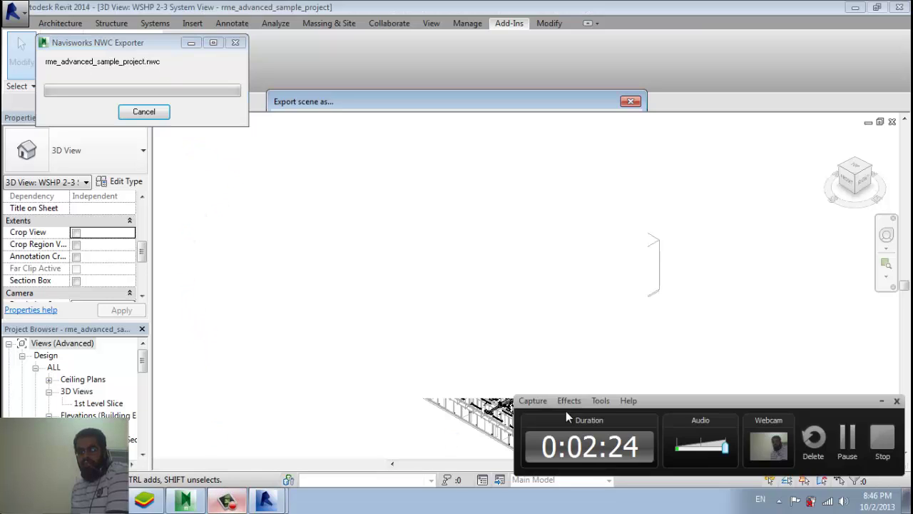
pyautogui.click(846, 443)
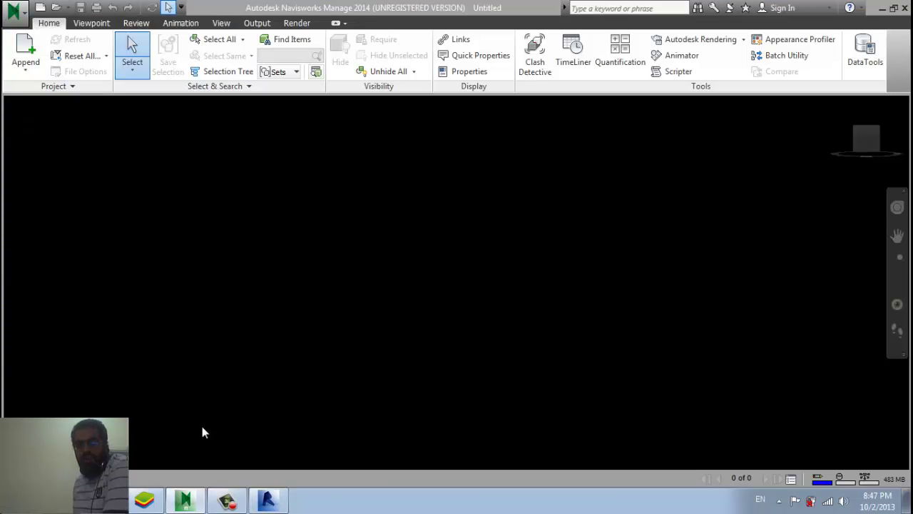
pyautogui.click(227, 500)
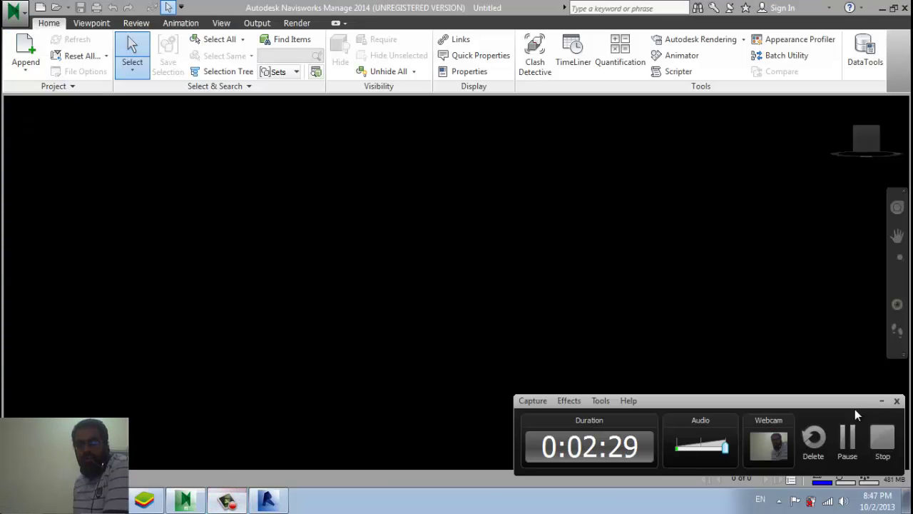
pyautogui.click(881, 401)
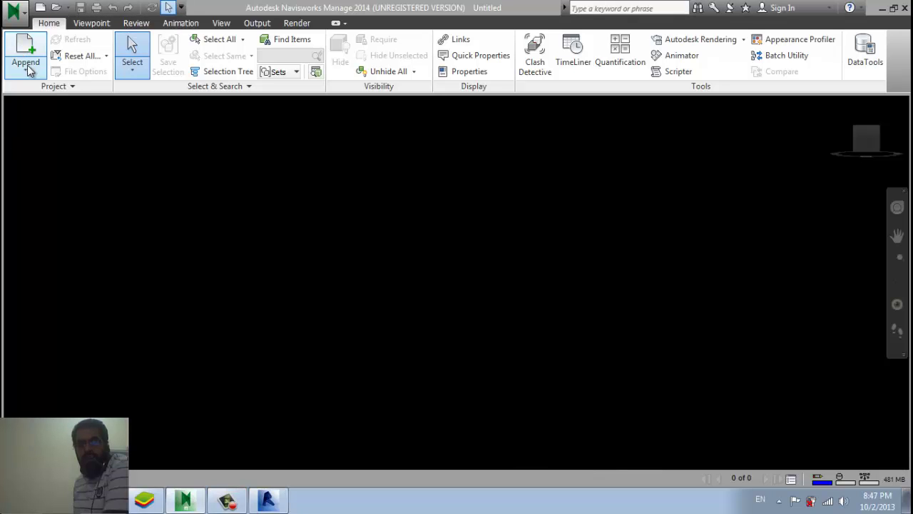
# - In Navisworks Manage, append the Navisworks Cache file rme_advanced_sample_project from the Desktop and dismiss the licence notice
pyautogui.click(26, 66)
pyautogui.click(42, 94)
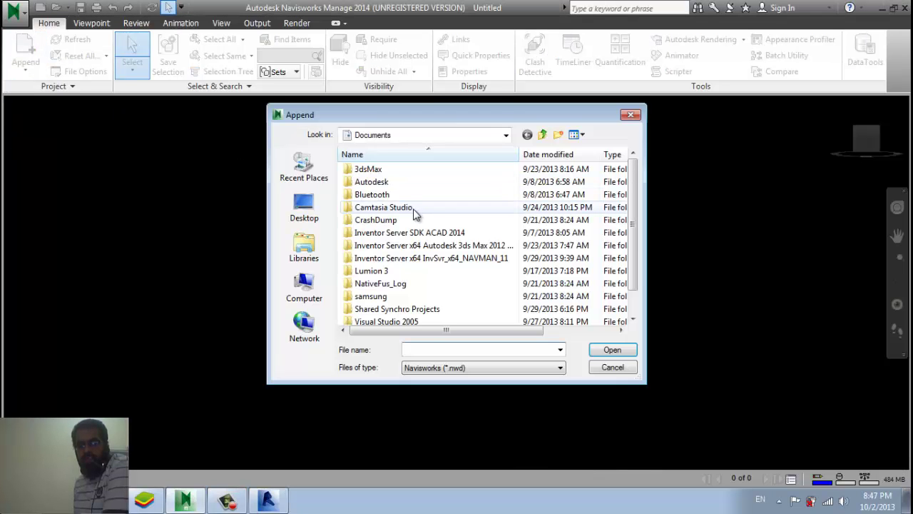
pyautogui.click(304, 208)
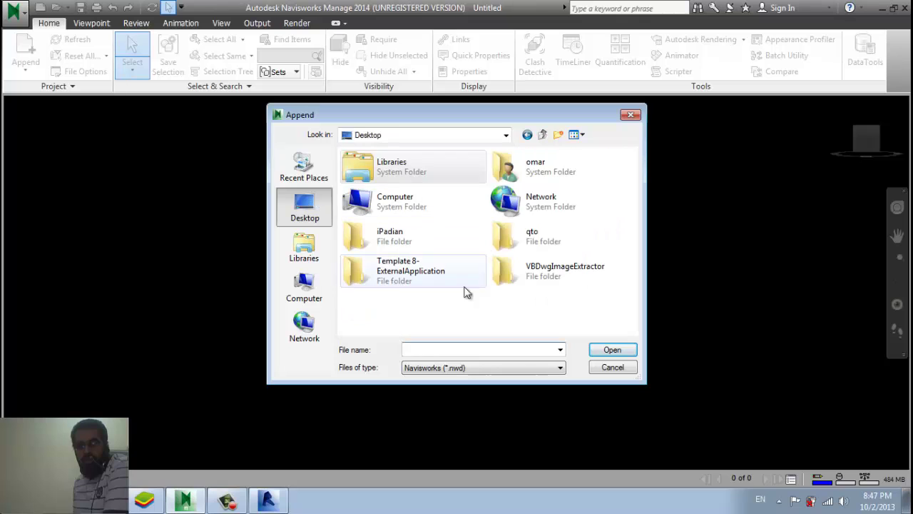
pyautogui.click(480, 366)
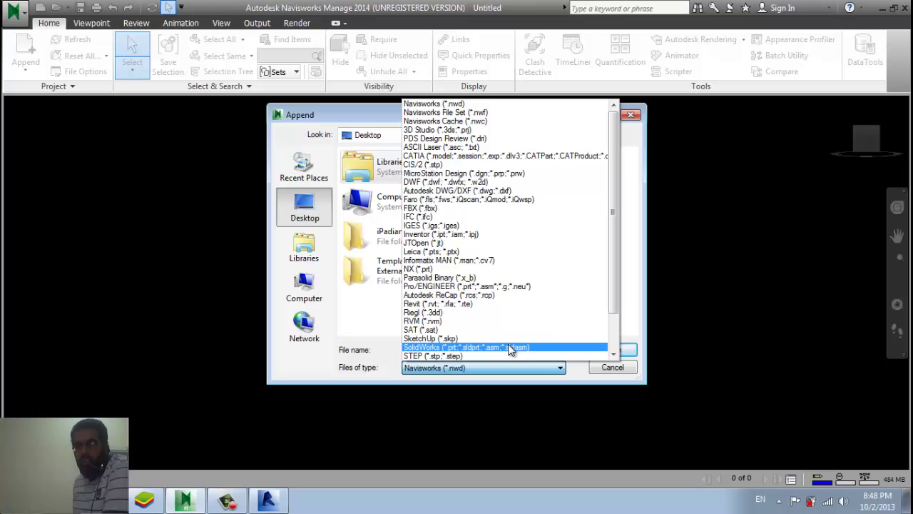
pyautogui.click(535, 121)
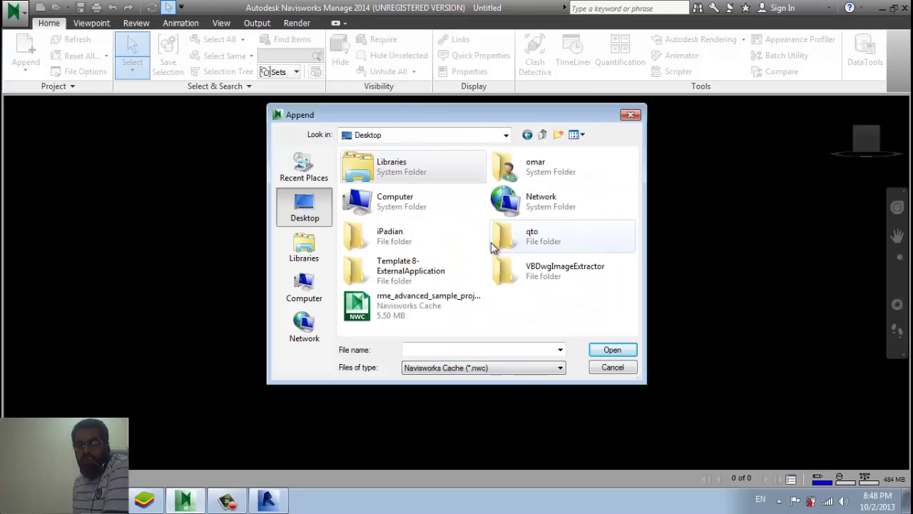
pyautogui.click(434, 312)
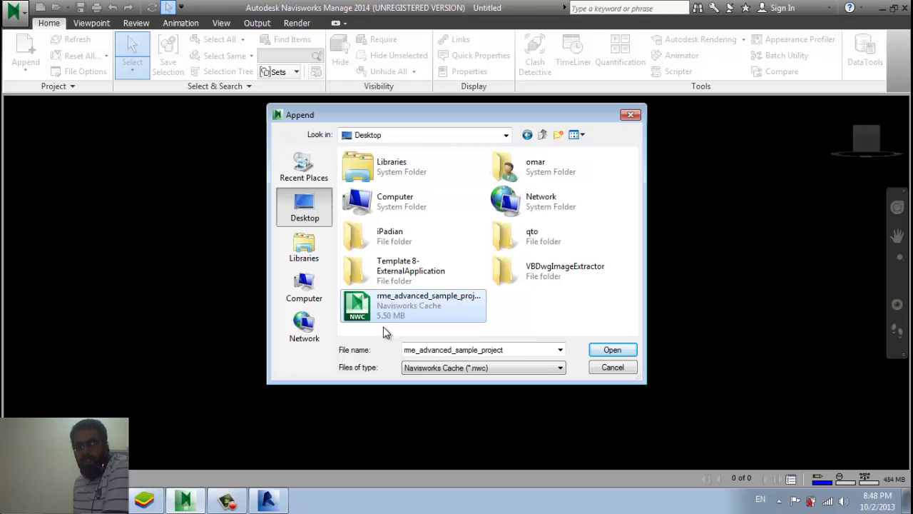
pyautogui.click(606, 350)
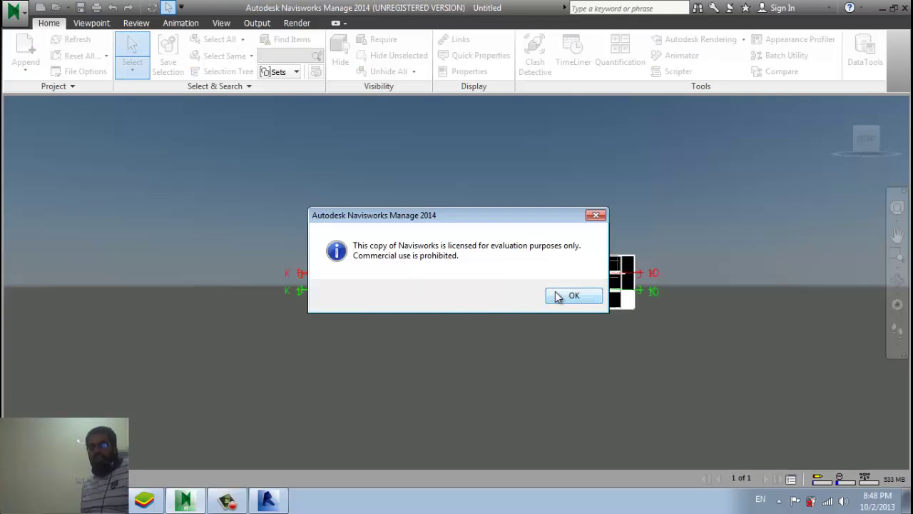
pyautogui.click(562, 300)
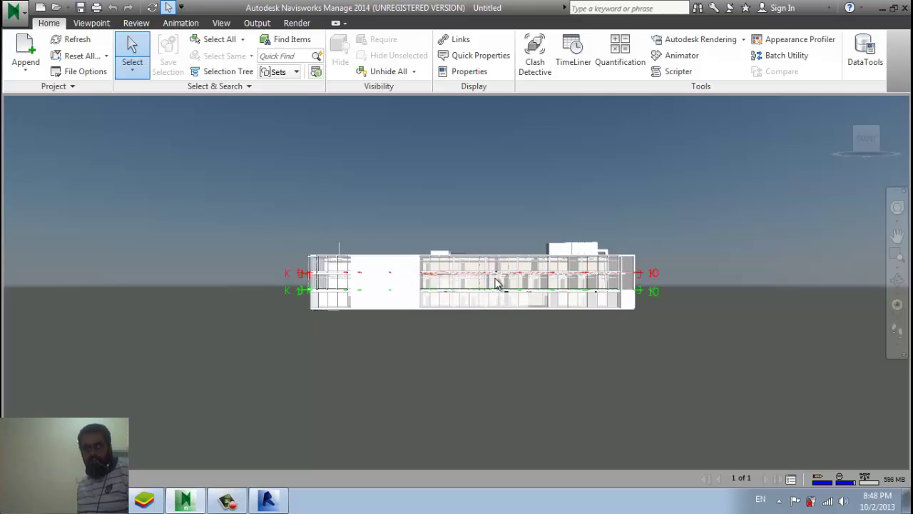
# - Turn off the grid display over the appended building model
pyautogui.moveTo(487, 268)
pyautogui.keyDown('shift'); pyautogui.mouseDown(button='middle')
pyautogui.moveTo(490, 306)
pyautogui.moveTo(479, 327)
pyautogui.moveTo(421, 314)
pyautogui.moveTo(457, 330)
pyautogui.moveTo(525, 323)
pyautogui.moveTo(588, 289)
pyautogui.mouseUp(button='middle'); pyautogui.keyUp('shift')
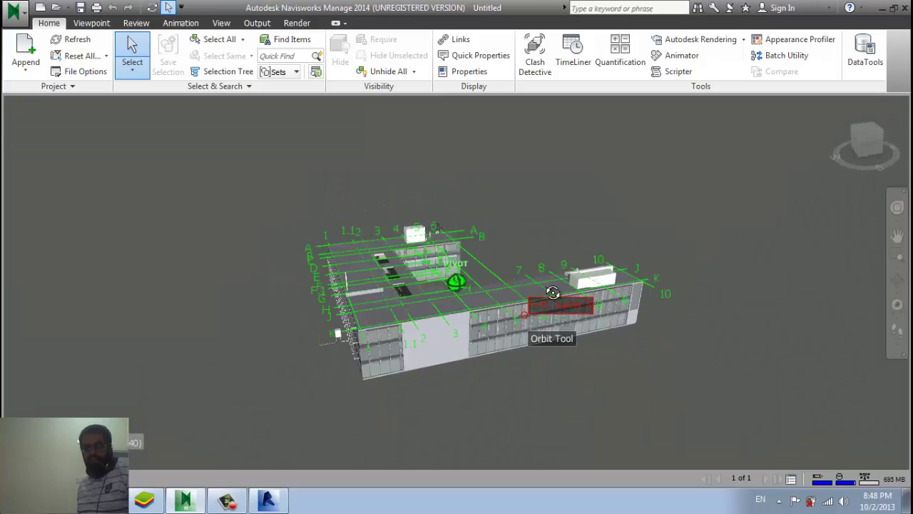
pyautogui.click(221, 24)
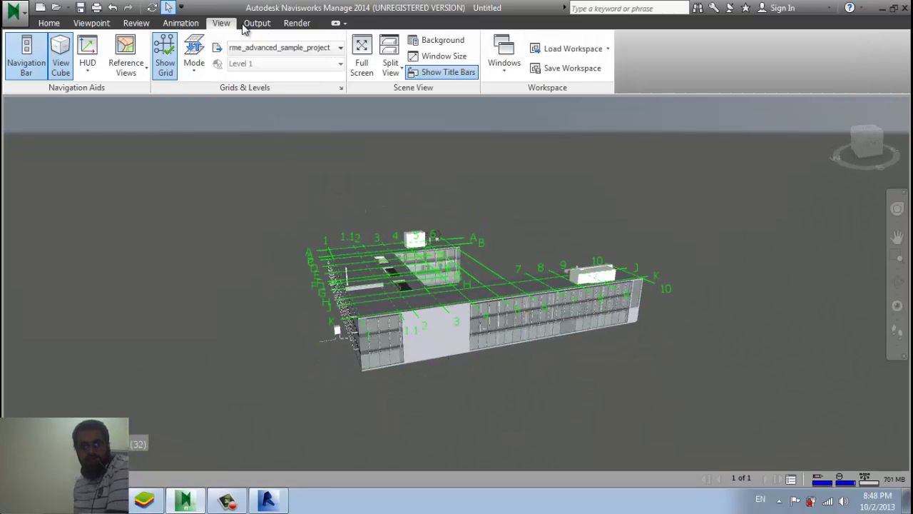
pyautogui.click(171, 57)
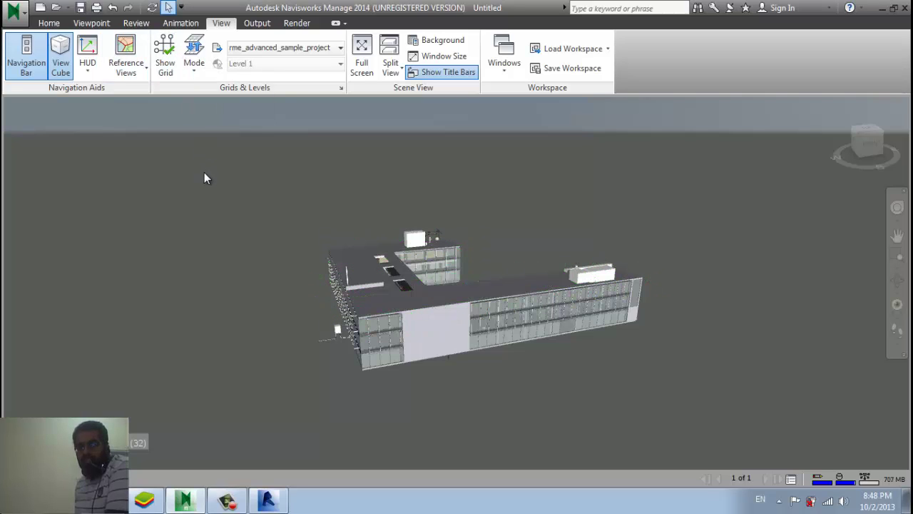
# - Turn on the Third Person avatar in the building model and bring it close to the facade corner
pyautogui.click(872, 131)
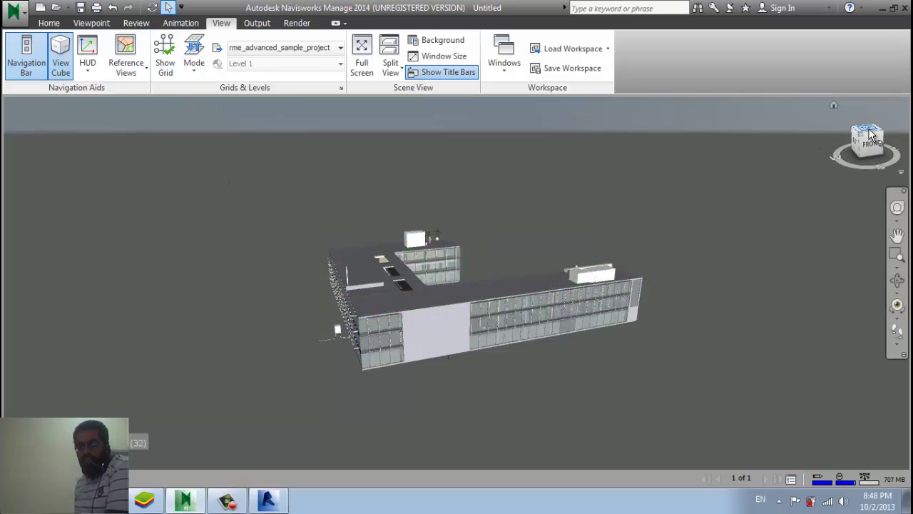
pyautogui.click(855, 150)
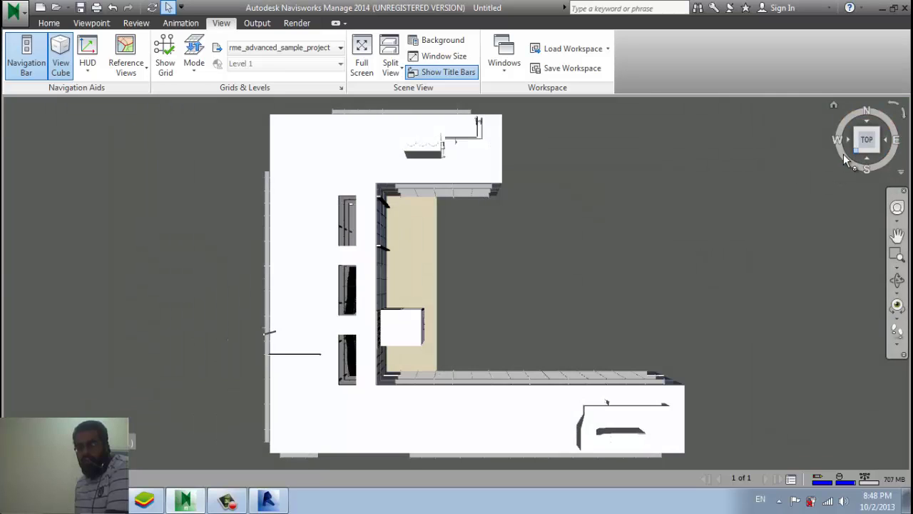
pyautogui.click(49, 23)
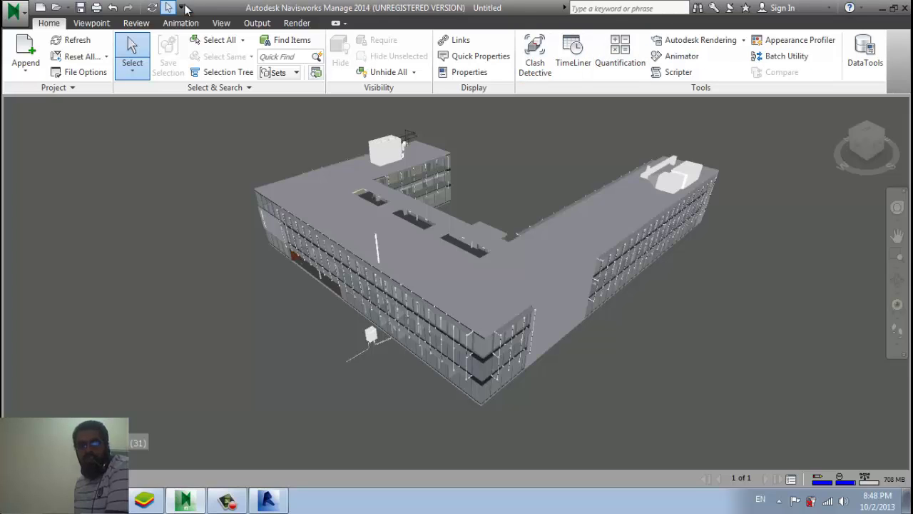
pyautogui.click(91, 23)
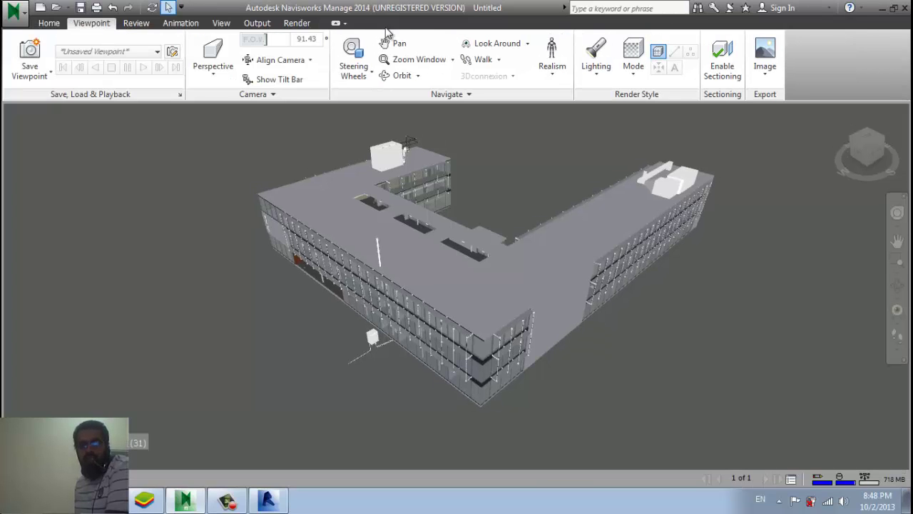
pyautogui.click(552, 70)
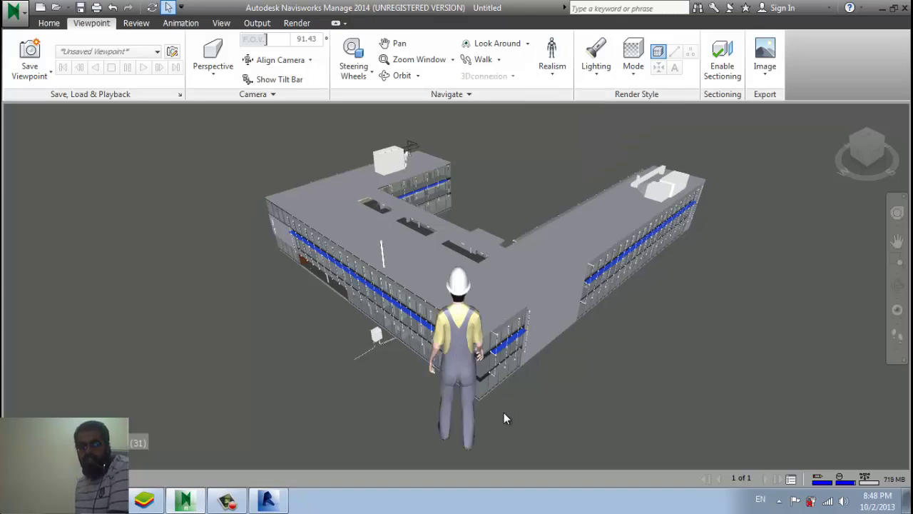
pyautogui.scroll(5, 456, 343)
pyautogui.scroll(5, 456, 343)
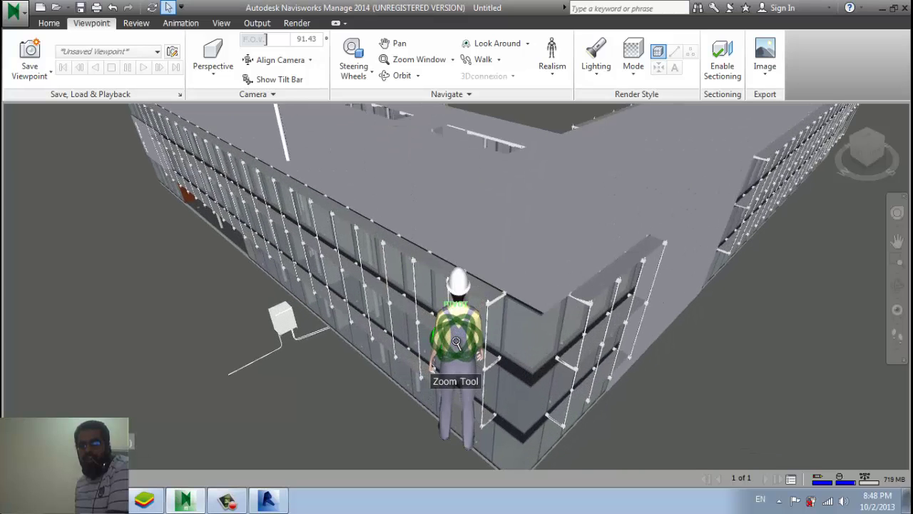
# - Switch the navigation mode to Fly and enable Collision for the avatar
pyautogui.click(549, 73)
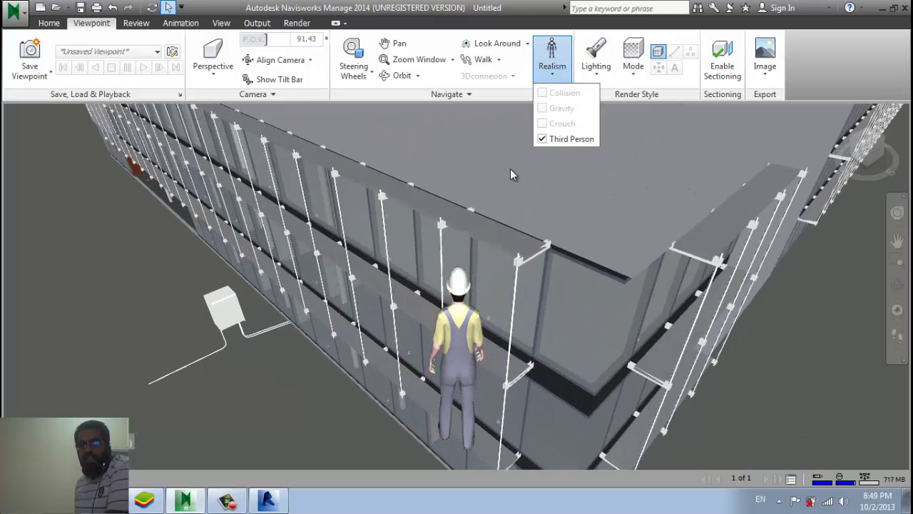
pyautogui.click(499, 60)
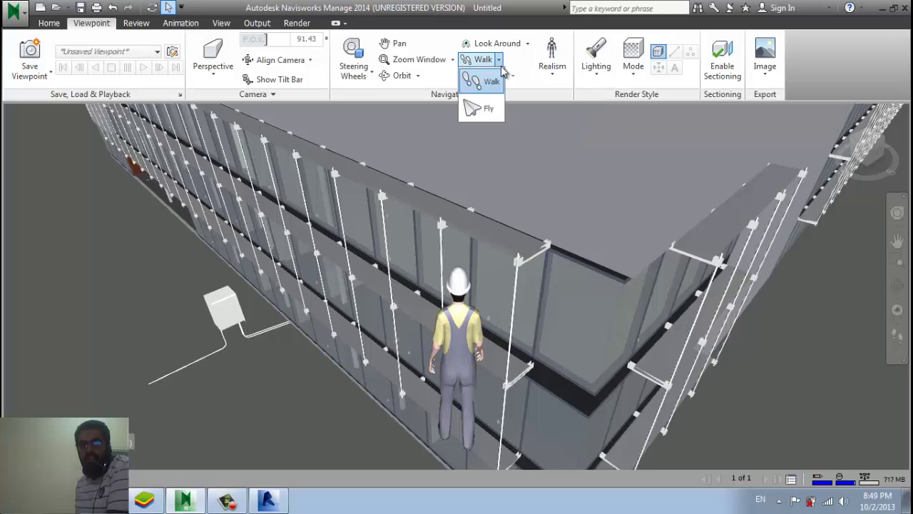
pyautogui.click(486, 111)
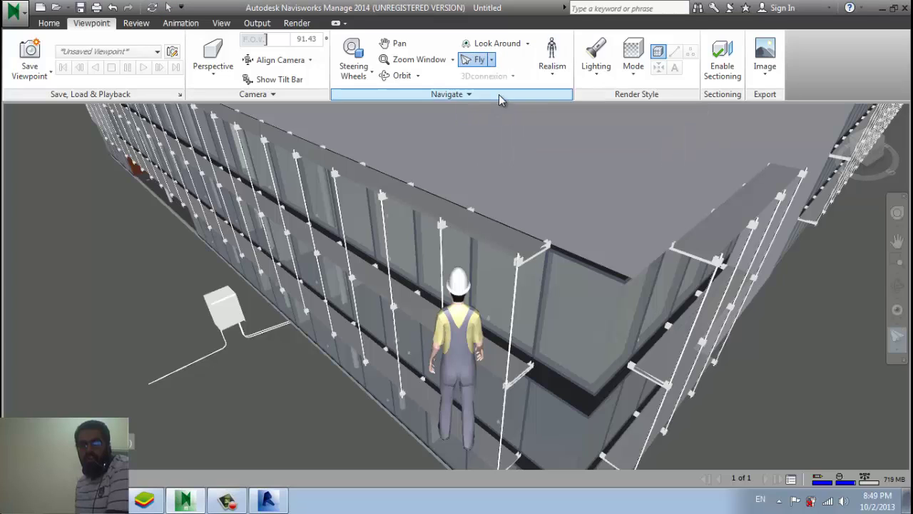
pyautogui.click(553, 72)
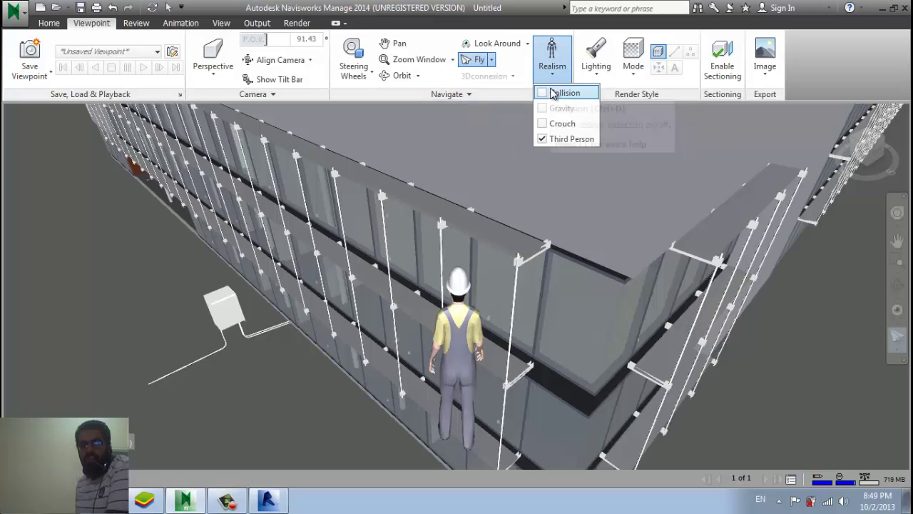
pyautogui.click(555, 93)
pyautogui.click(478, 354)
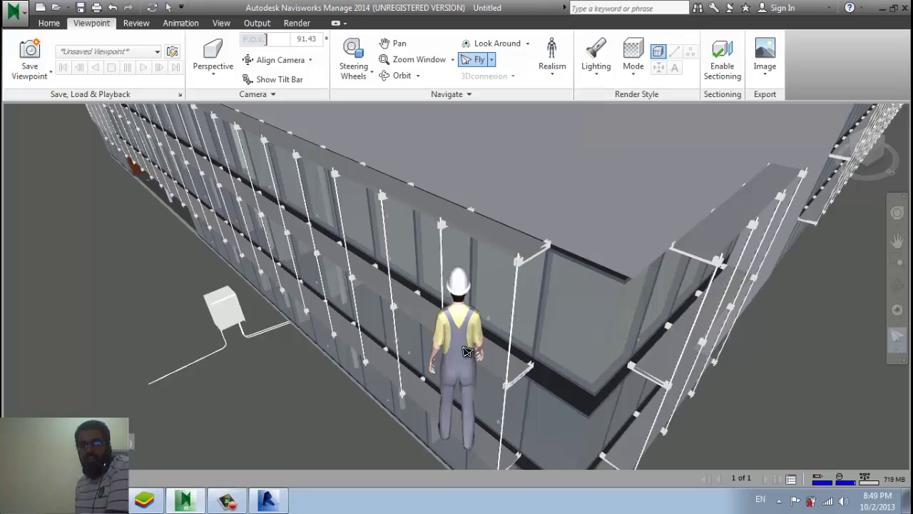
# - Fly the avatar up to the glazed facade and into the room behind it
pyautogui.moveTo(476, 353); pyautogui.dragTo(524, 107)
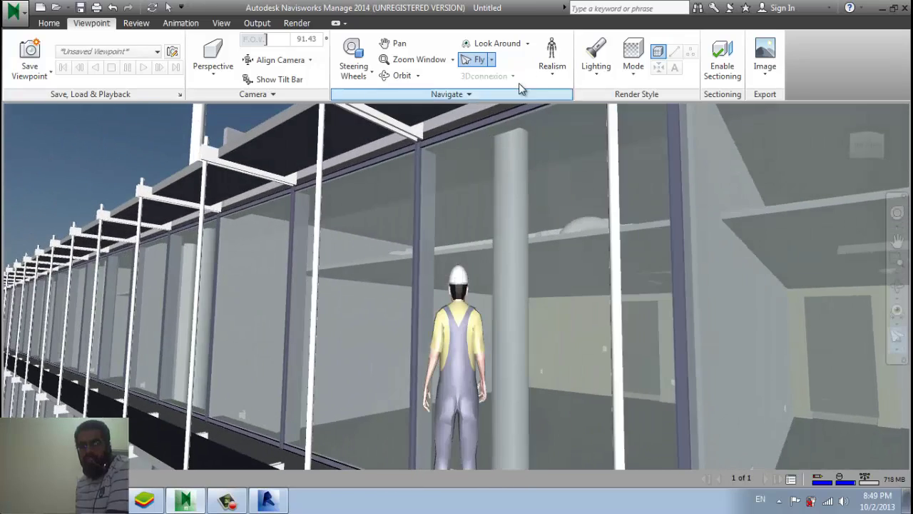
pyautogui.click(552, 68)
pyautogui.click(462, 376)
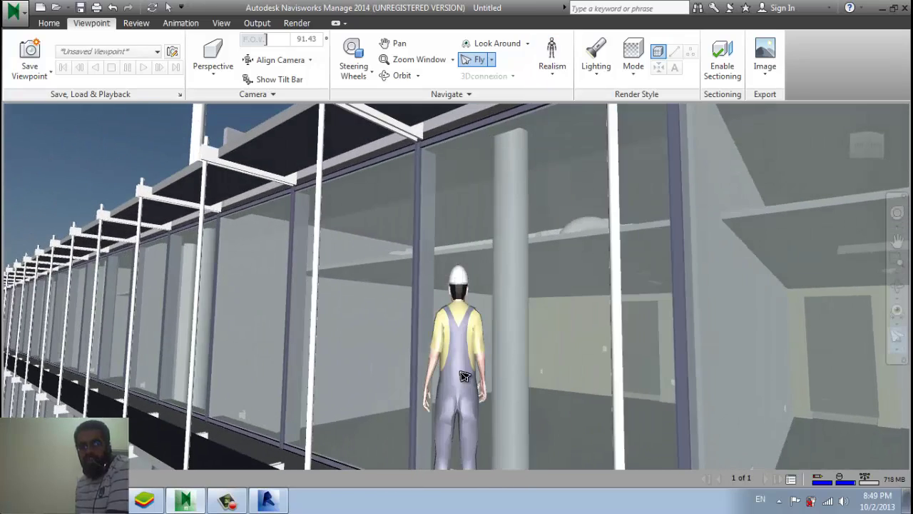
pyautogui.moveTo(456, 395); pyautogui.dragTo(530, 421)
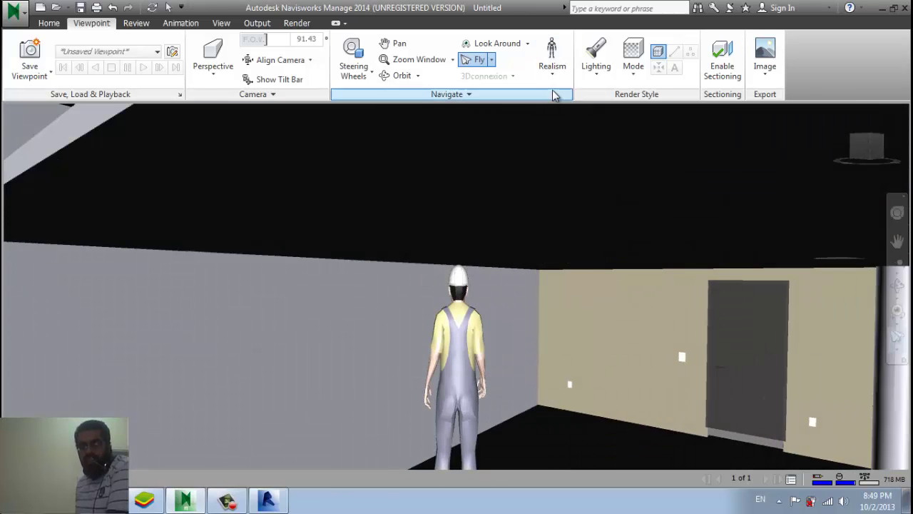
# - Fly the avatar across the room, turning towards the column and up to the wall with the door
pyautogui.click(551, 72)
pyautogui.click(467, 359)
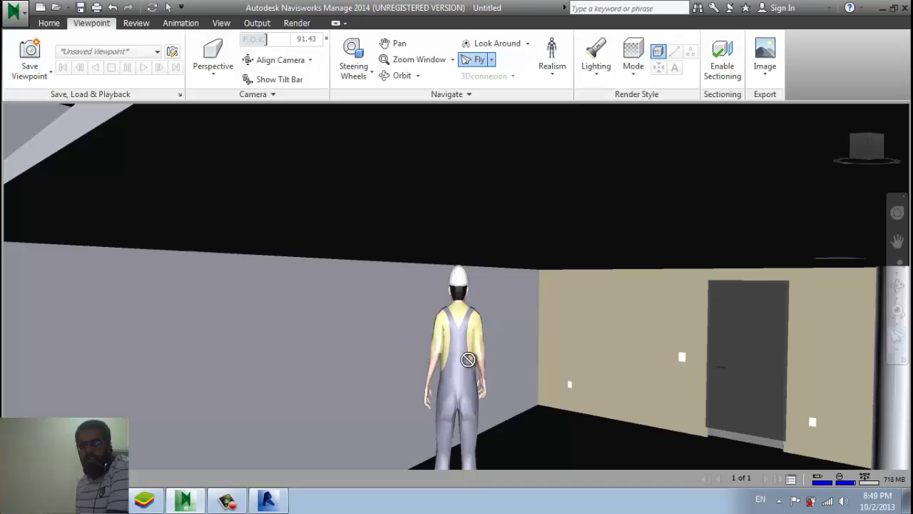
pyautogui.moveTo(460, 371); pyautogui.dragTo(606, 371)
pyautogui.moveTo(471, 385); pyautogui.dragTo(630, 388)
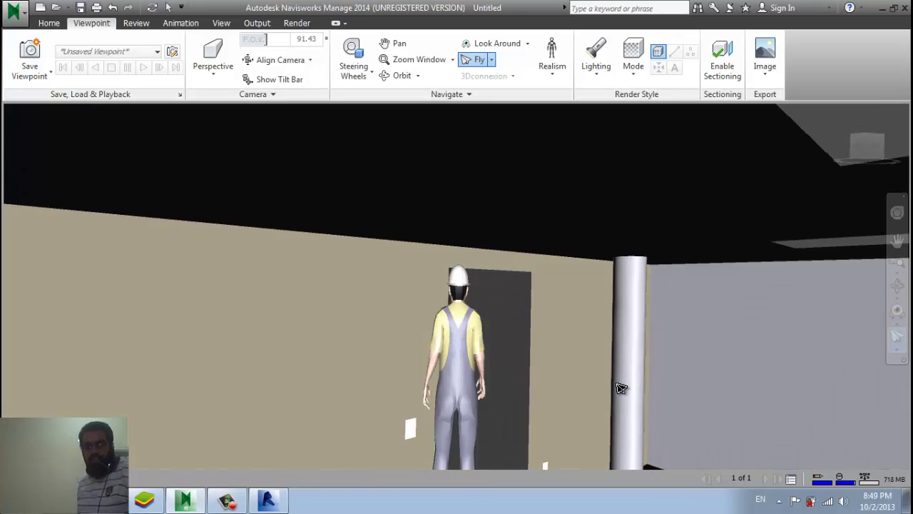
pyautogui.moveTo(477, 386); pyautogui.dragTo(488, 438)
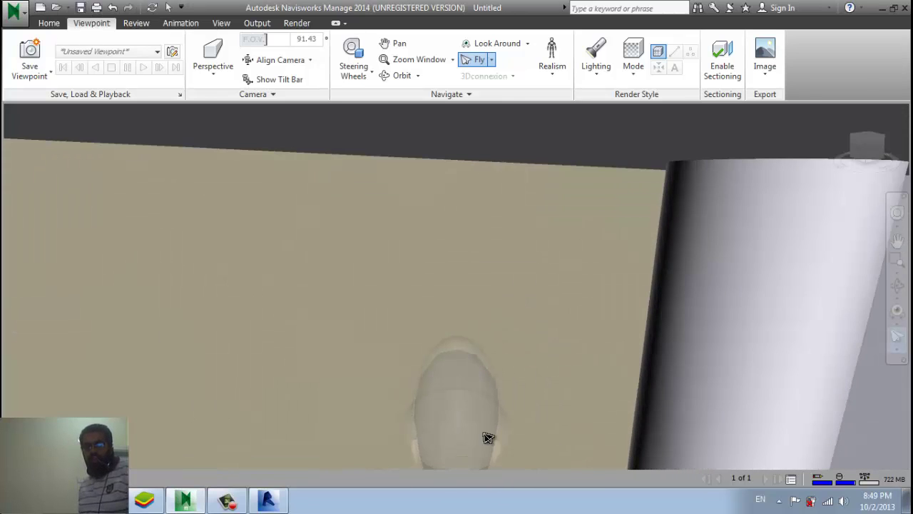
# - Switch the navigation mode to Walk and save the current view of the wall and column as a viewpoint
pyautogui.click(491, 61)
pyautogui.click(479, 83)
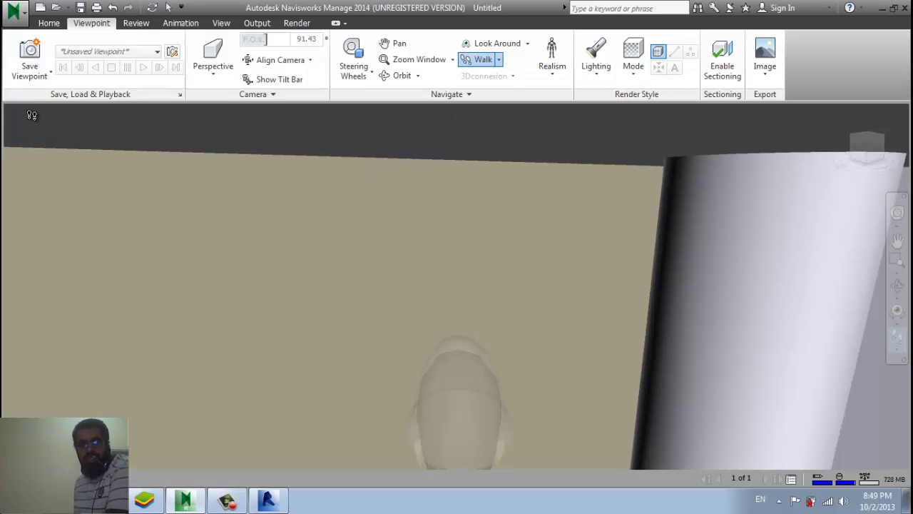
pyautogui.click(27, 81)
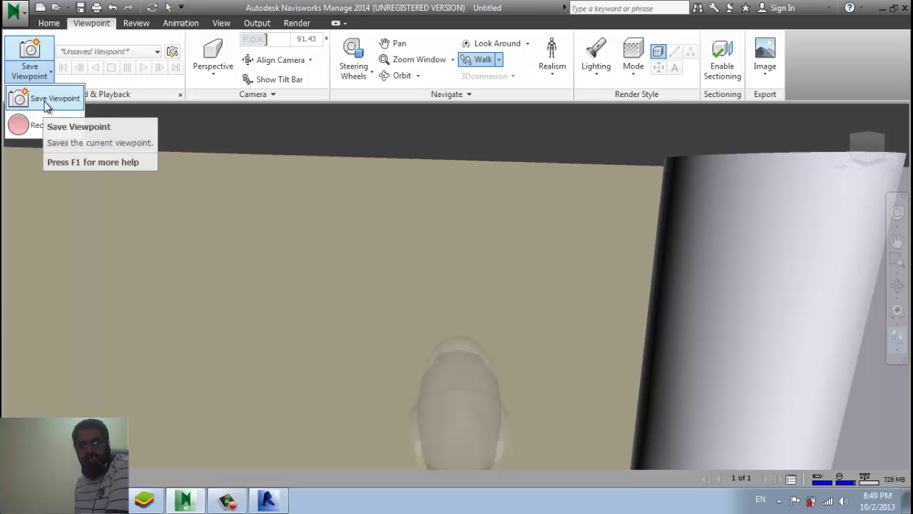
pyautogui.click(47, 100)
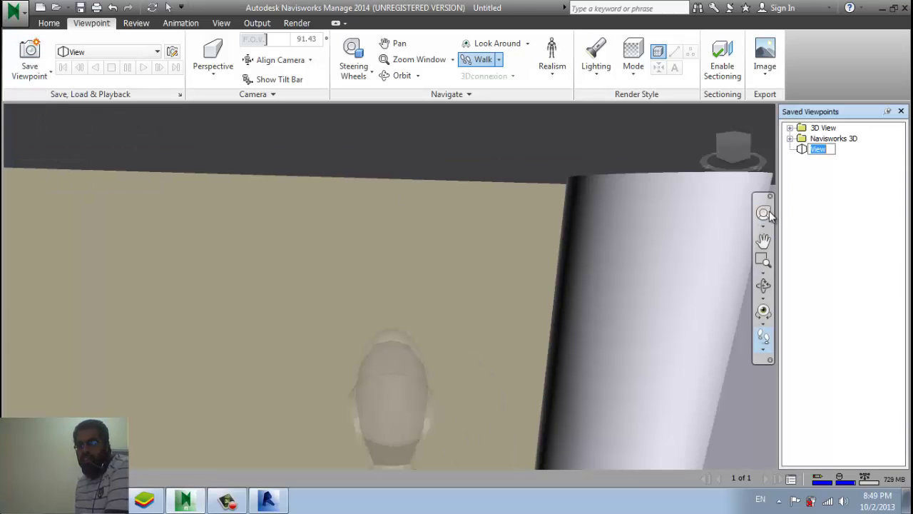
# - Walk past the wall towards the ceiling ducts and turn off the Third Person avatar
pyautogui.moveTo(483, 285); pyautogui.dragTo(650, 149)
pyautogui.moveTo(735, 148); pyautogui.dragTo(553, 268)
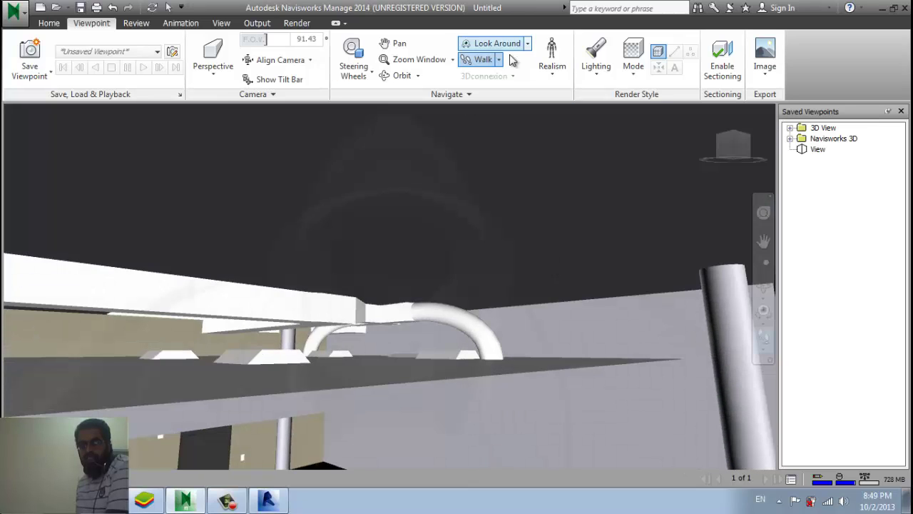
pyautogui.click(552, 71)
pyautogui.click(571, 139)
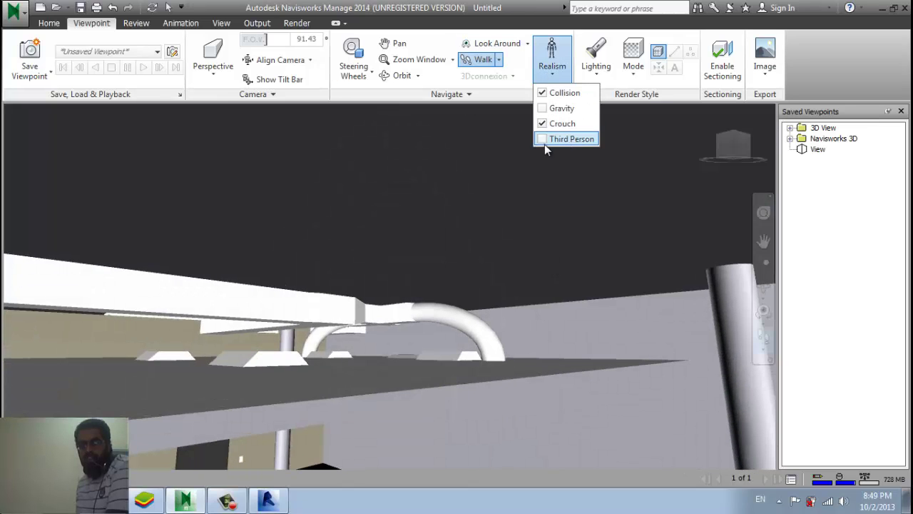
# - Examine the room's floor, columns and glazing from different directions, walking first and switching to Fly
pyautogui.click(737, 148)
pyautogui.click(732, 134)
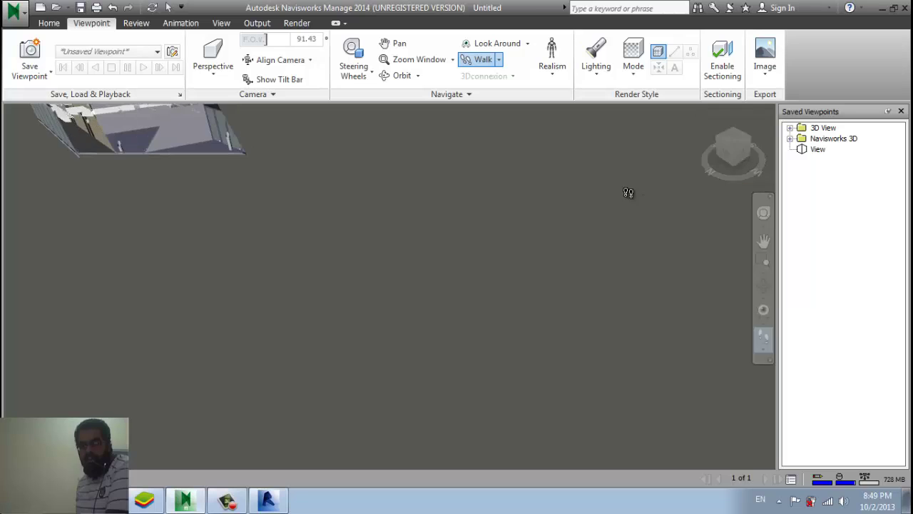
pyautogui.moveTo(627, 192); pyautogui.dragTo(605, 268)
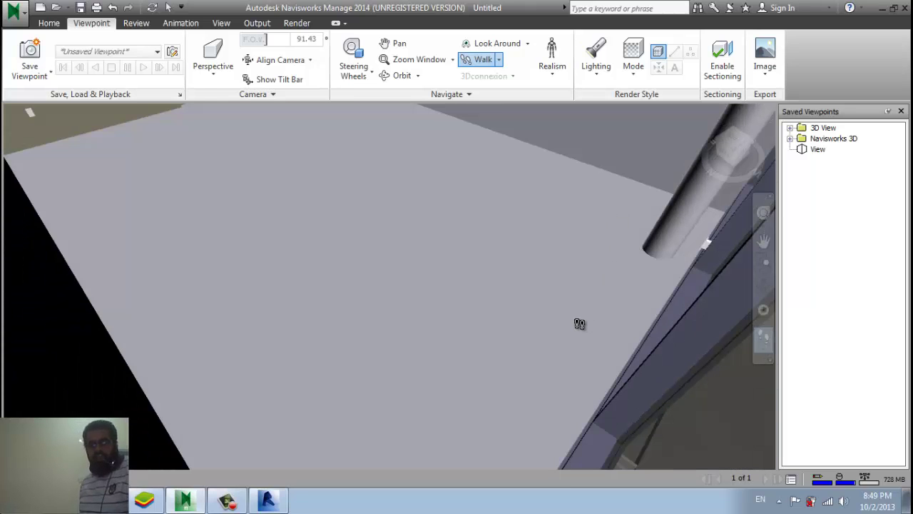
pyautogui.moveTo(579, 324); pyautogui.dragTo(735, 152)
pyautogui.click(738, 155)
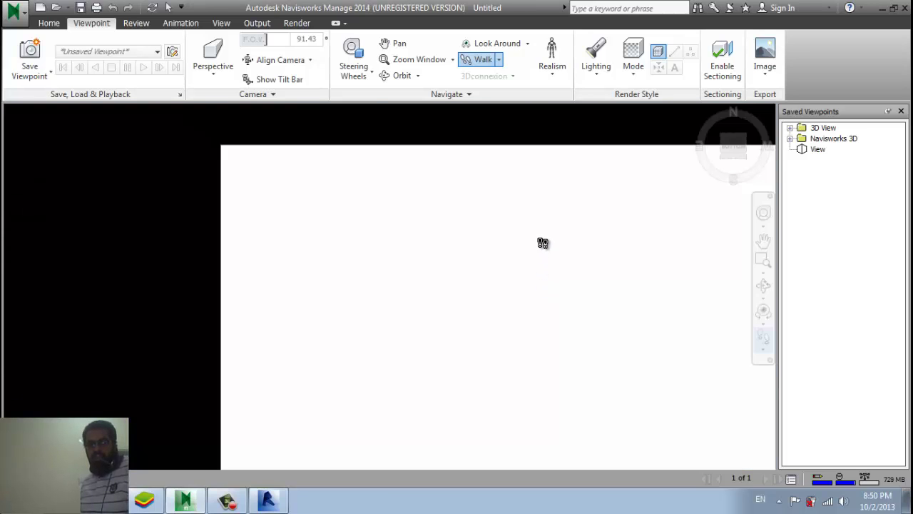
pyautogui.click(743, 158)
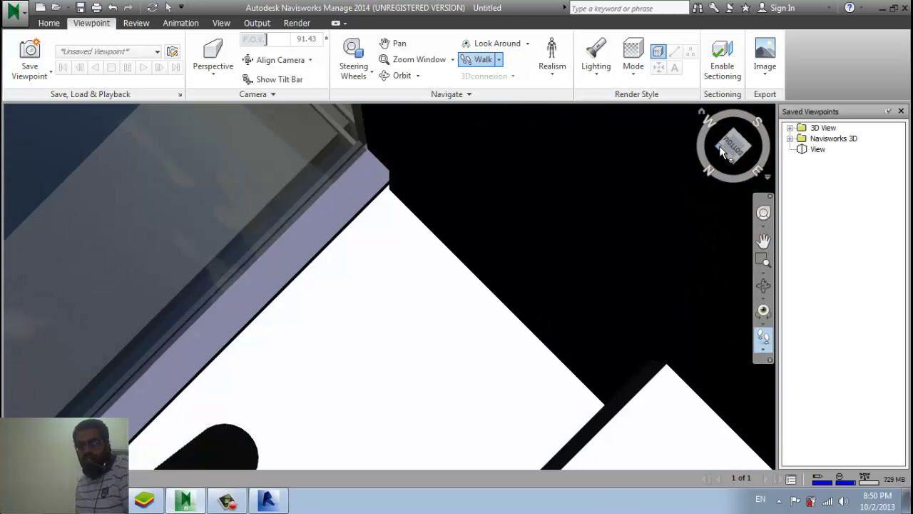
pyautogui.moveTo(717, 152); pyautogui.dragTo(554, 346)
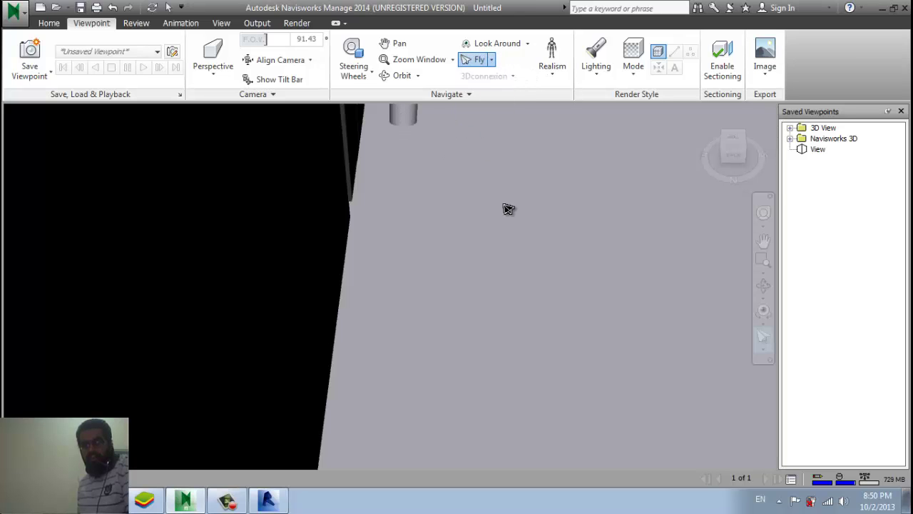
pyautogui.click(720, 144)
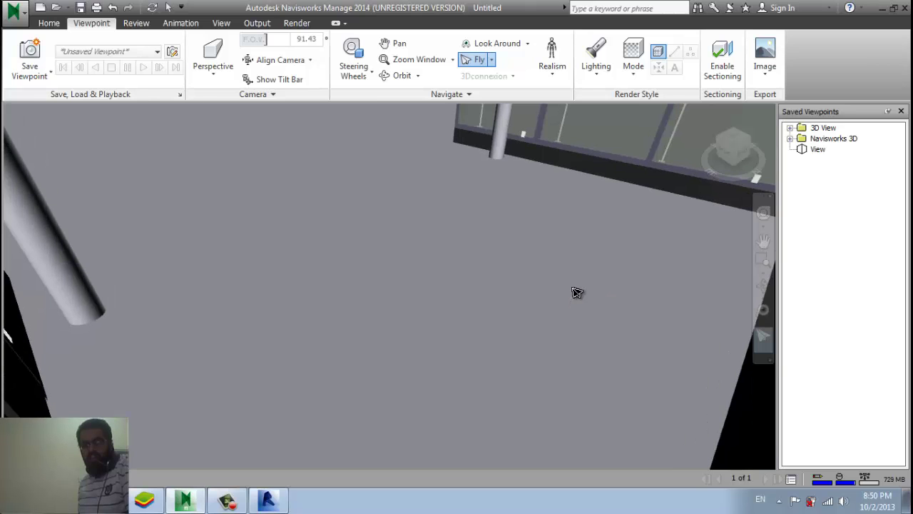
pyautogui.moveTo(575, 284); pyautogui.dragTo(550, 136)
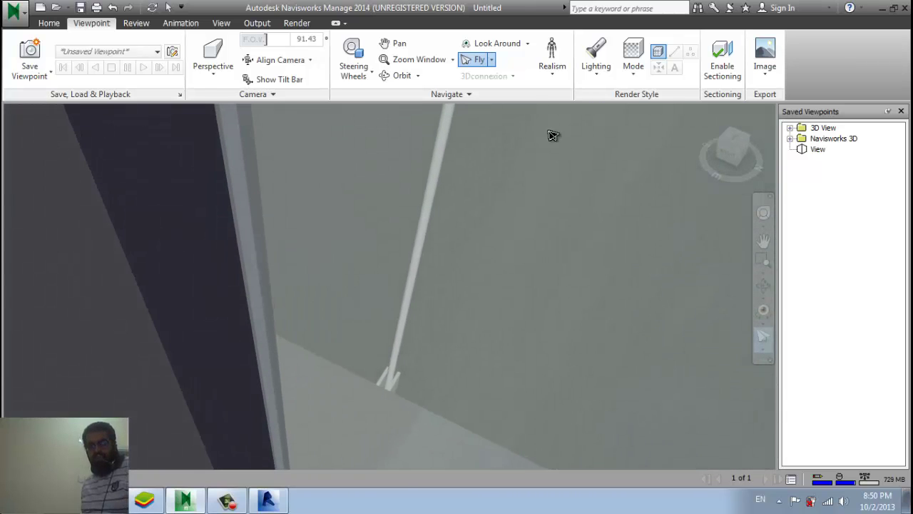
# - Save a viewpoint showing the whole building from its open courtyard side
pyautogui.click(552, 76)
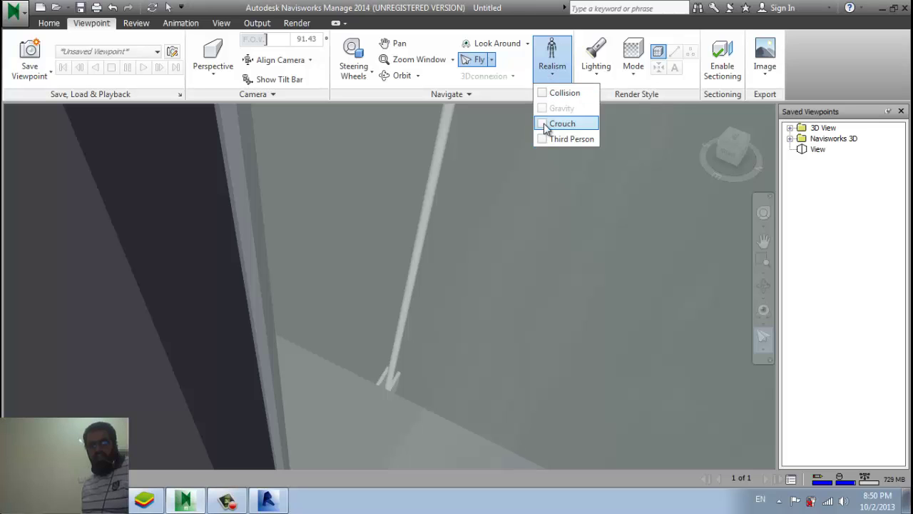
pyautogui.click(755, 147)
pyautogui.click(740, 150)
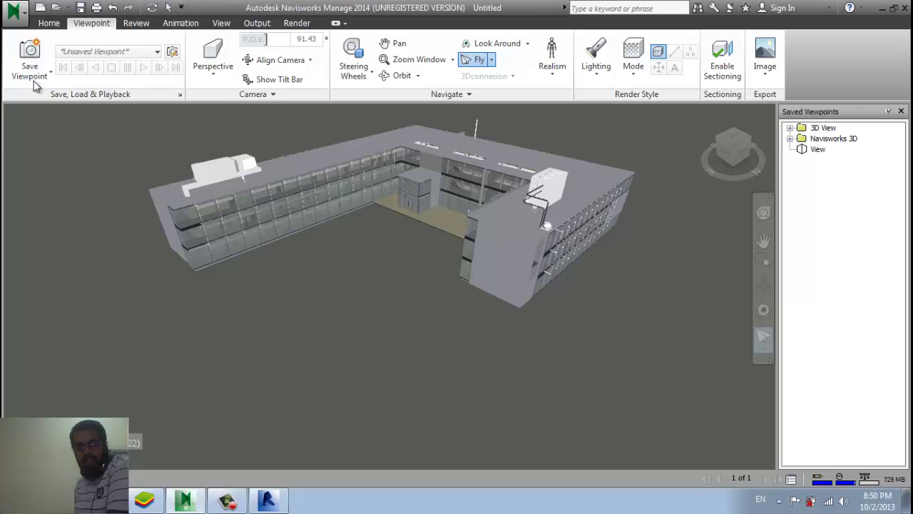
pyautogui.click(29, 57)
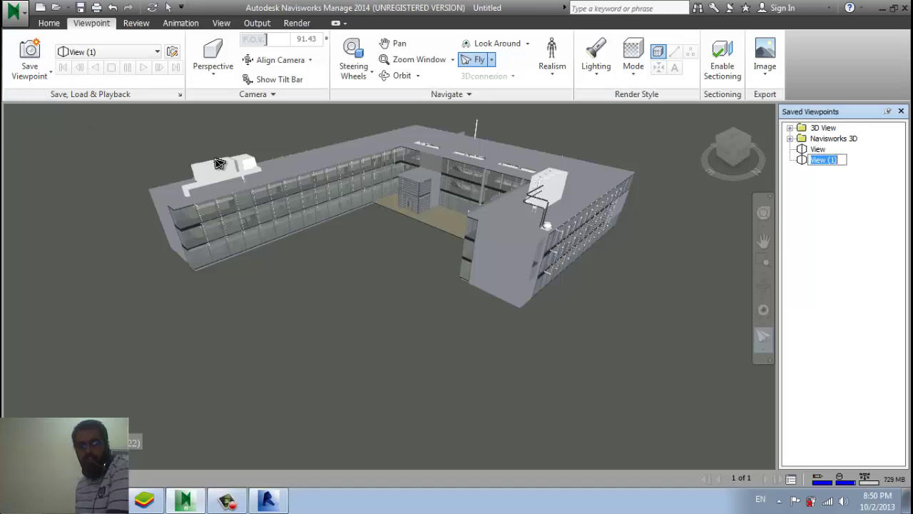
# - Save another viewpoint of the whole building from an outer corner on the side opposite the courtyard opening
pyautogui.click(749, 140)
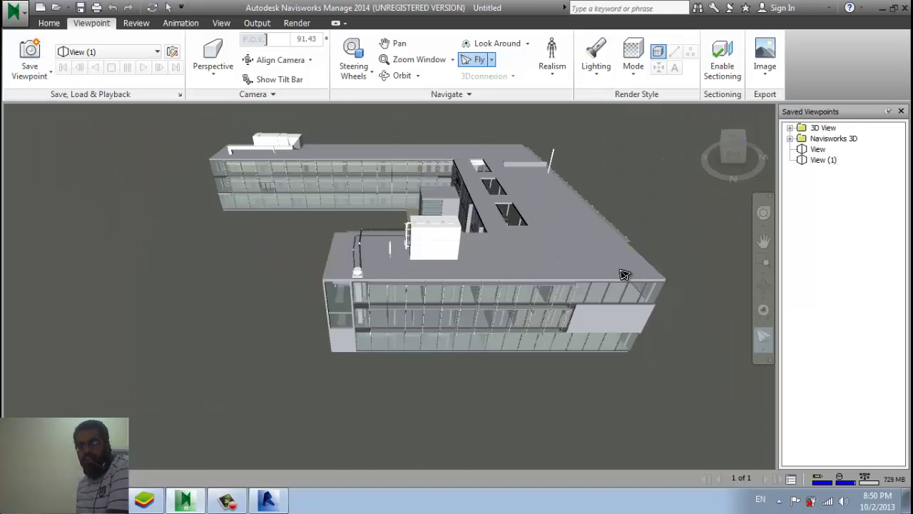
pyautogui.click(31, 60)
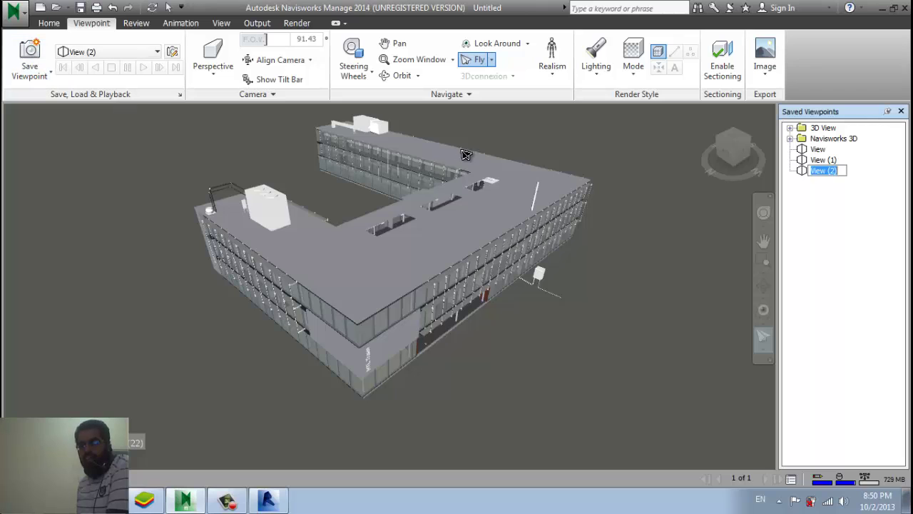
pyautogui.click(751, 141)
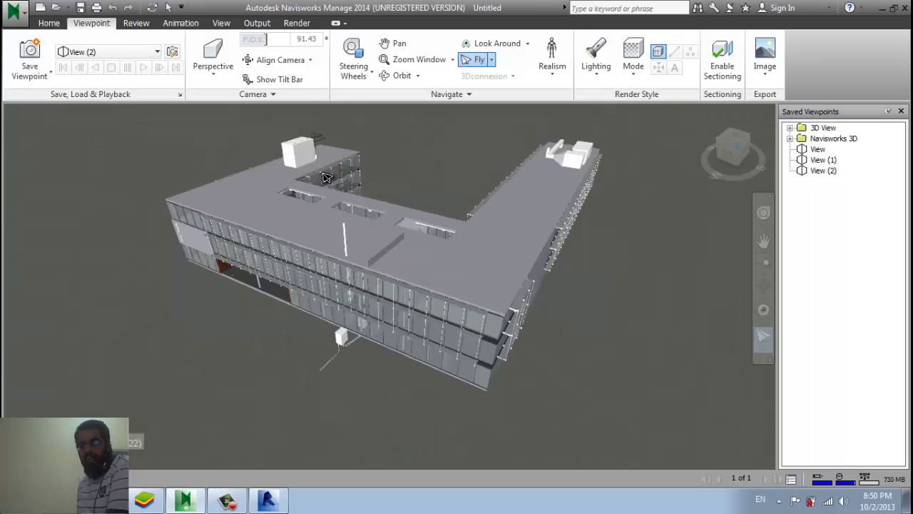
# - Save a third exterior viewpoint of the building with its outer corner facing the camera and add an empty viewpoint animation
pyautogui.click(30, 60)
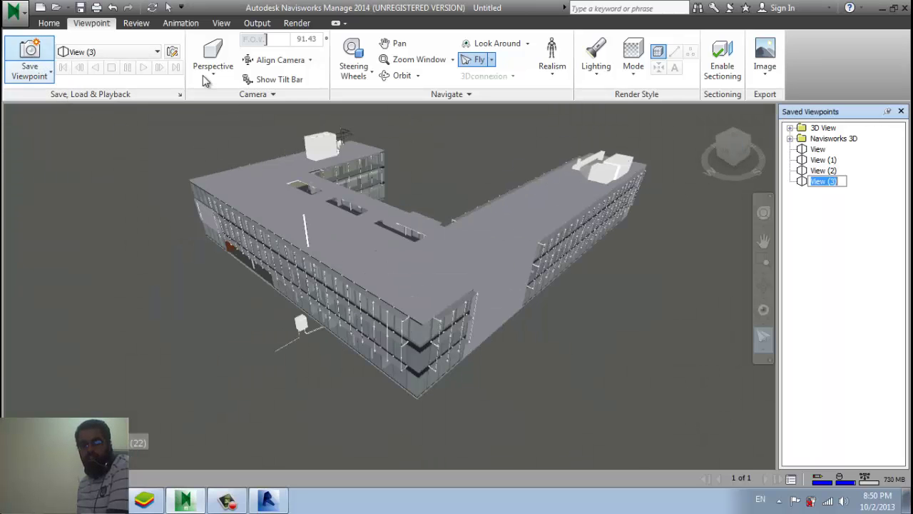
pyautogui.rightClick(828, 230)
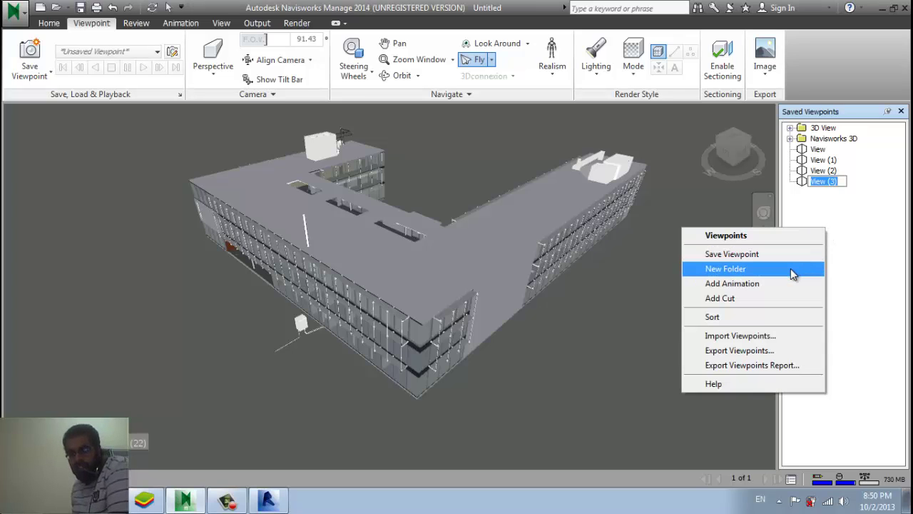
pyautogui.click(821, 283)
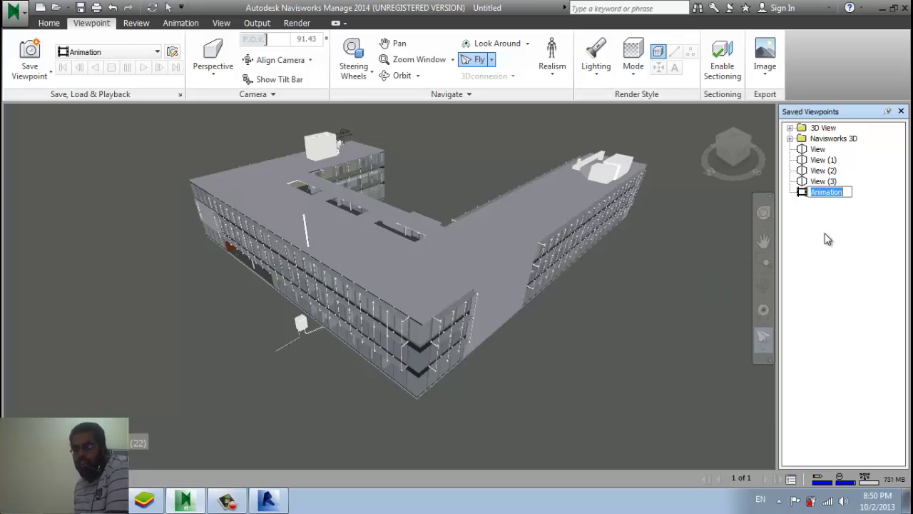
# - Put the four saved viewpoints, View to View (3), into the animation and play it through to the end
pyautogui.keyDown('shift'); pyautogui.click(813, 152); pyautogui.keyUp('shift')
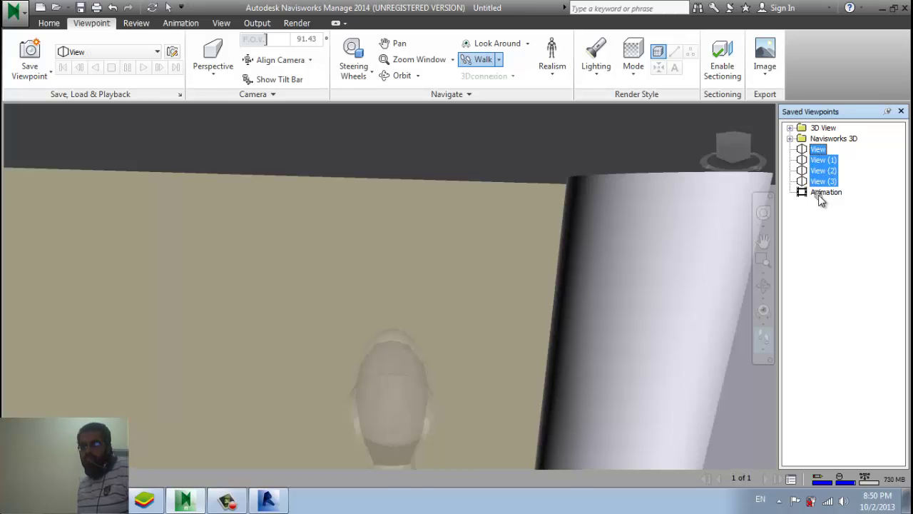
pyautogui.moveTo(819, 200); pyautogui.dragTo(822, 194)
pyautogui.click(827, 150)
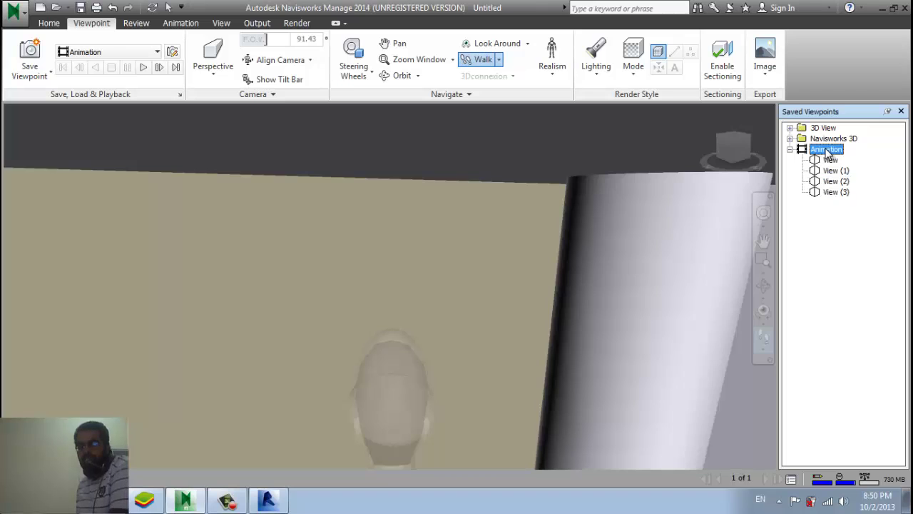
pyautogui.click(143, 68)
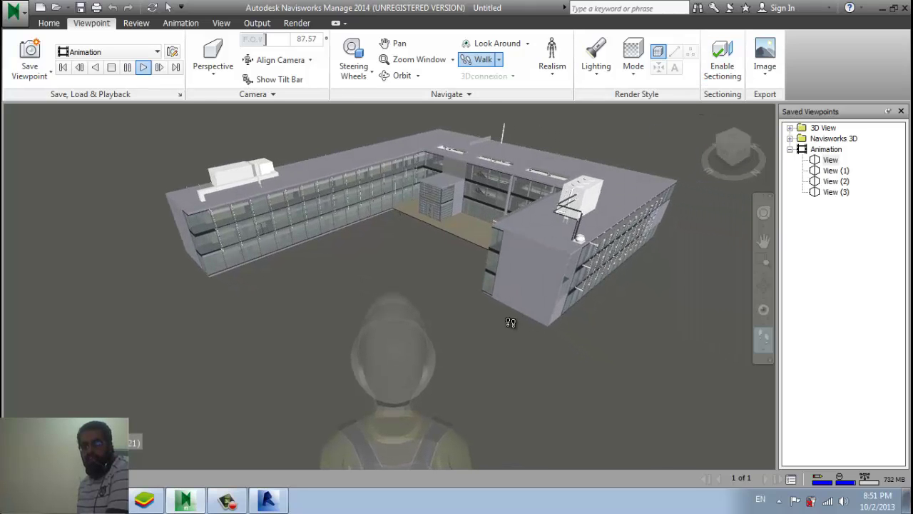
pyautogui.click(112, 67)
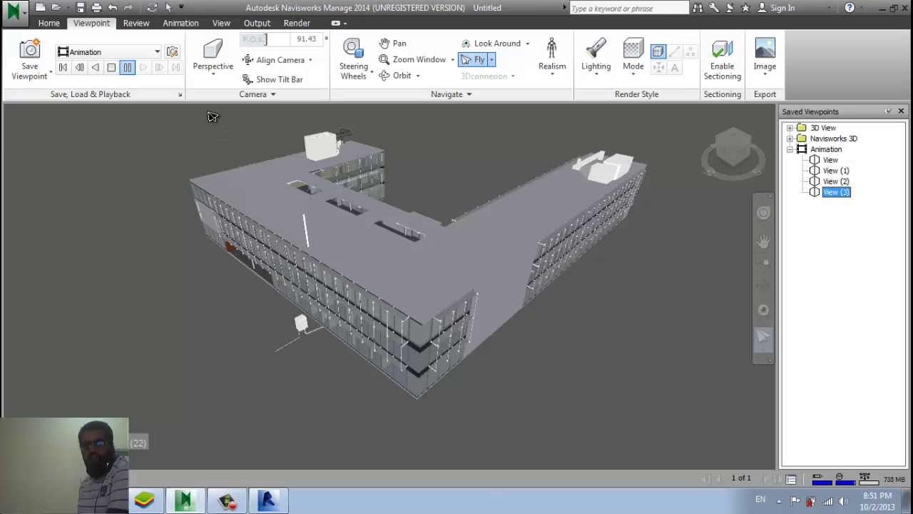
pyautogui.click(137, 23)
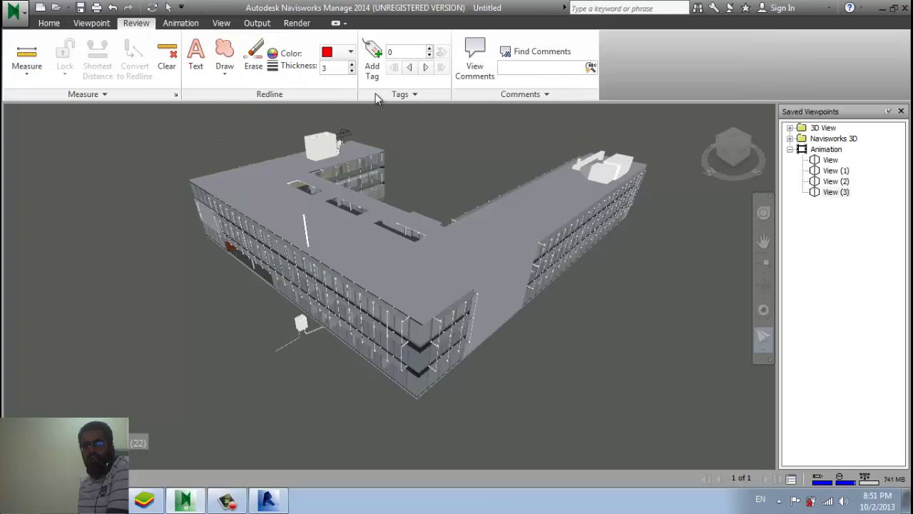
pyautogui.click(91, 24)
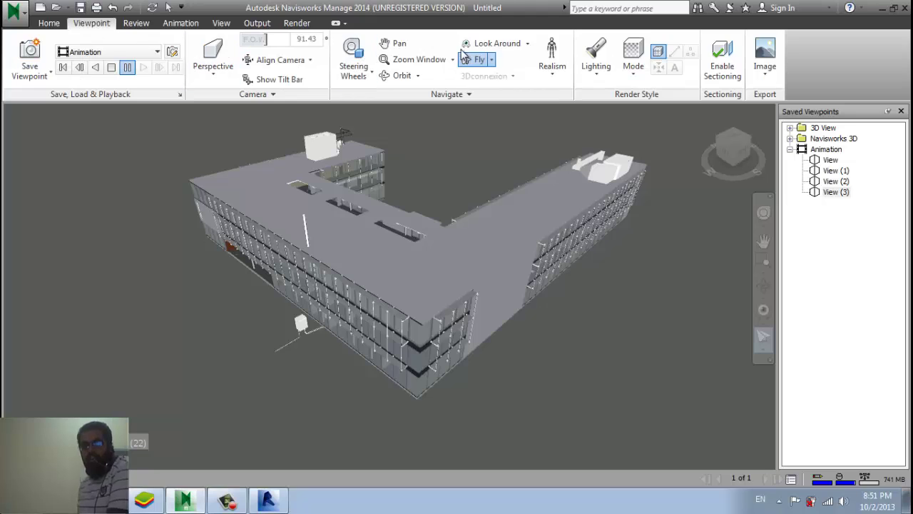
# - Enable sectioning on the model and set the sectioning mode to Box
pyautogui.click(732, 57)
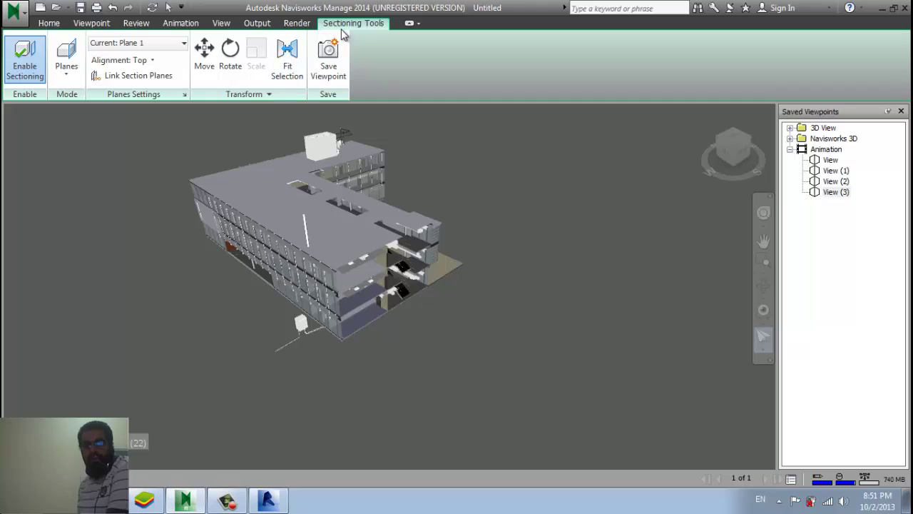
pyautogui.click(70, 80)
pyautogui.click(76, 124)
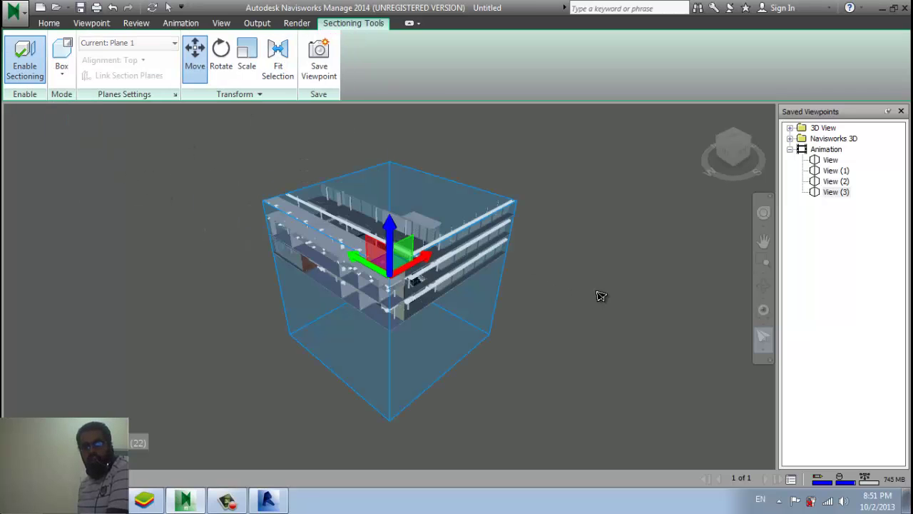
# - Move the section box up and down along its vertical axis, leaving it raised so the roof is included
pyautogui.moveTo(390, 231); pyautogui.dragTo(384, 182)
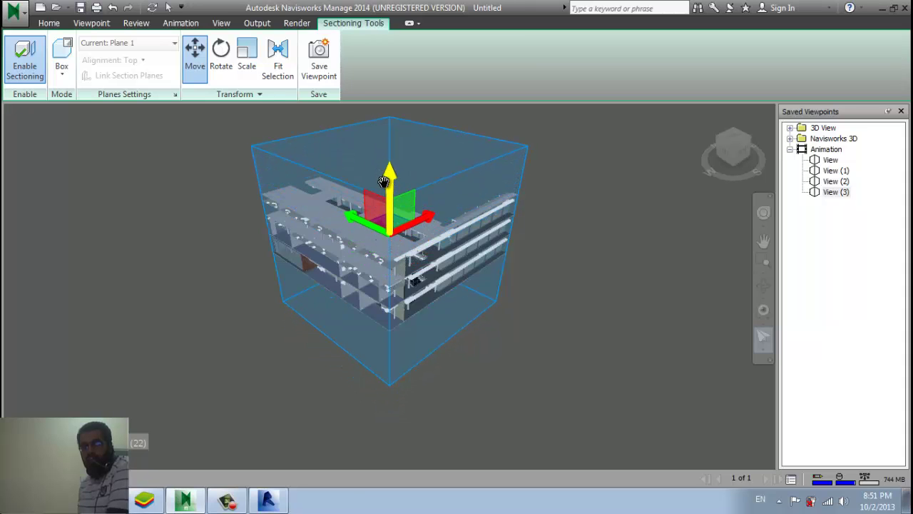
pyautogui.moveTo(386, 221); pyautogui.dragTo(390, 268)
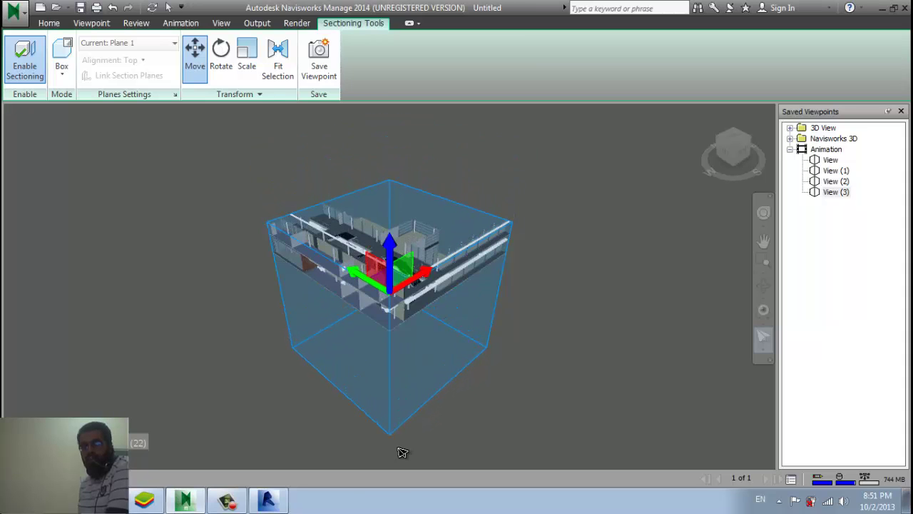
pyautogui.moveTo(382, 234); pyautogui.dragTo(385, 253, button='middle')
pyautogui.moveTo(391, 274); pyautogui.dragTo(382, 221)
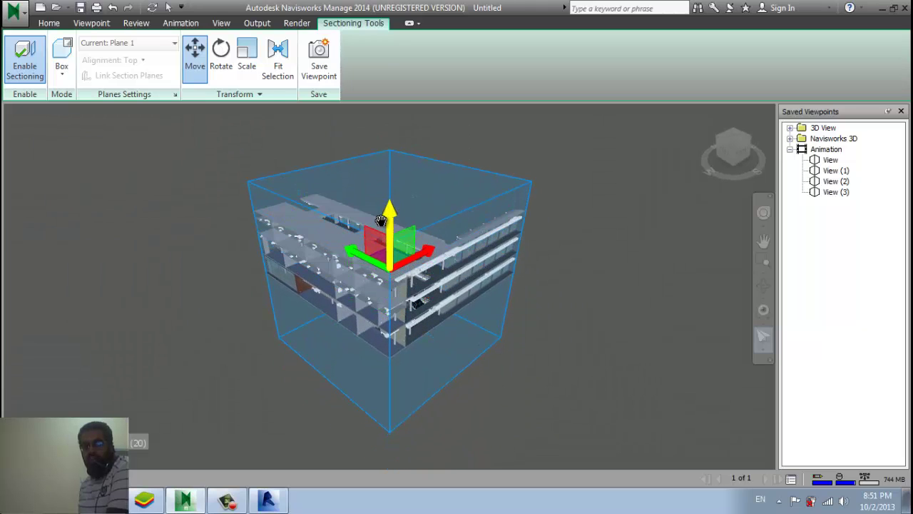
# - Rotate the section box about its red axis so that it cuts the building at a slant, and hide the gizmo
pyautogui.click(223, 65)
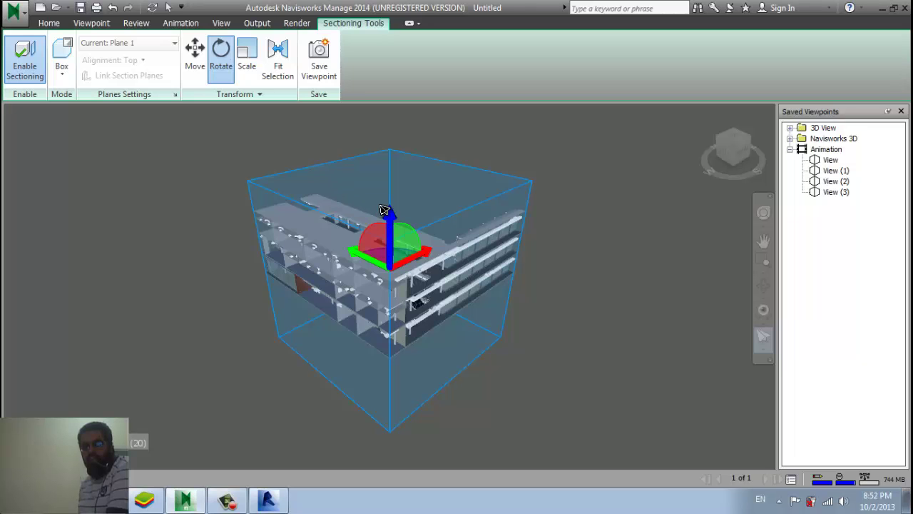
pyautogui.moveTo(369, 206); pyautogui.dragTo(351, 191, button='middle')
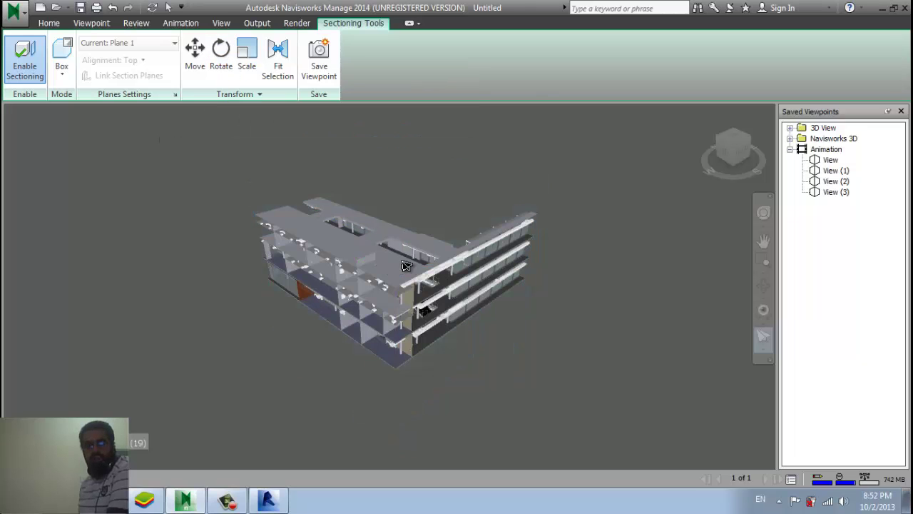
pyautogui.click(220, 68)
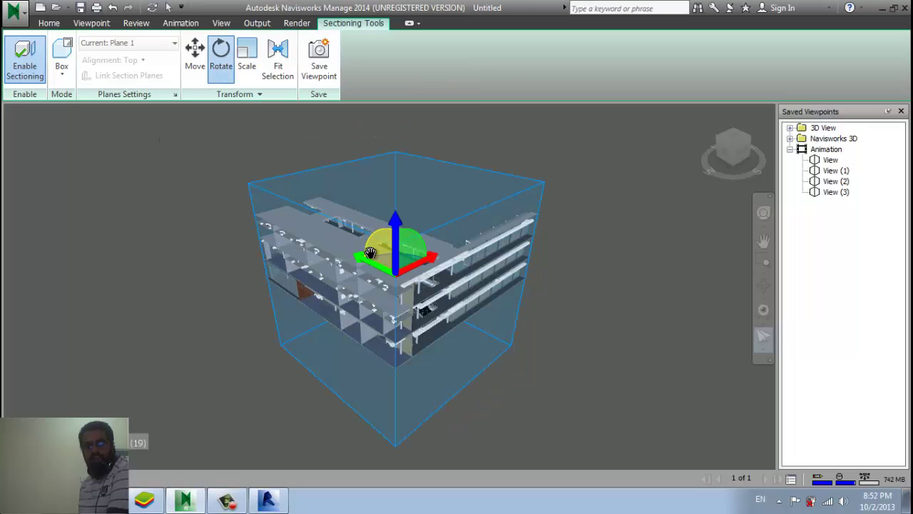
pyautogui.moveTo(365, 237); pyautogui.dragTo(339, 266)
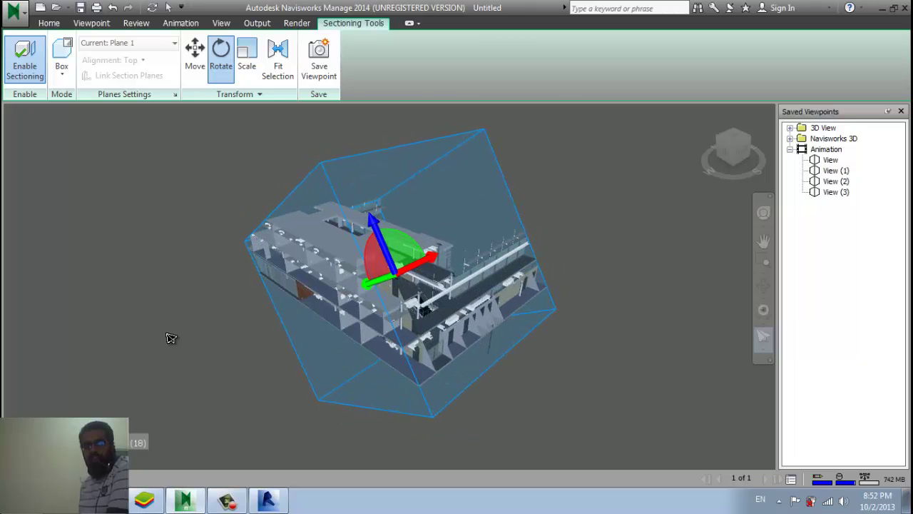
pyautogui.click(221, 64)
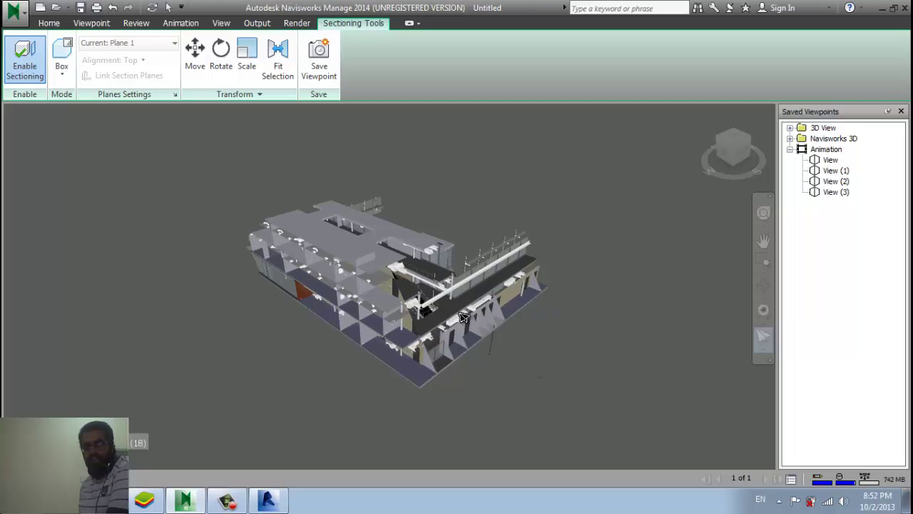
# - Set the sectioning mode to Planes and disable sectioning to restore the whole building
pyautogui.click(61, 74)
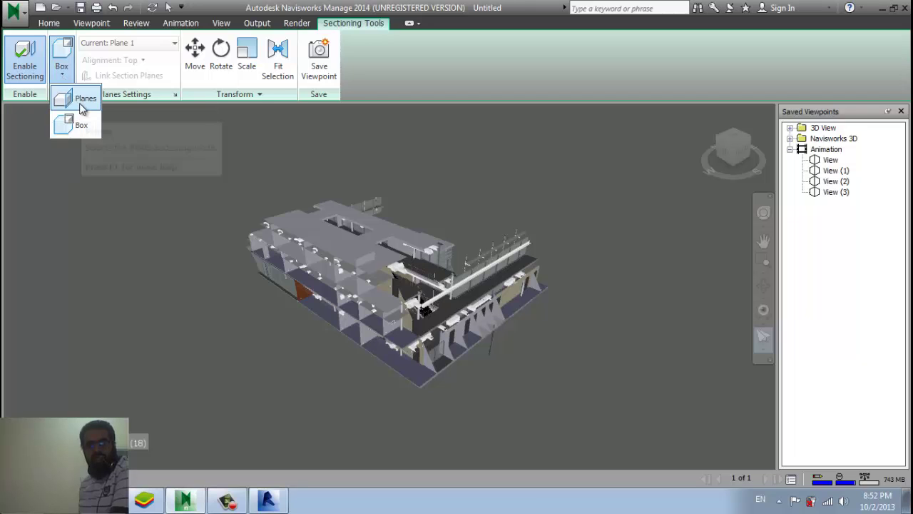
pyautogui.click(84, 100)
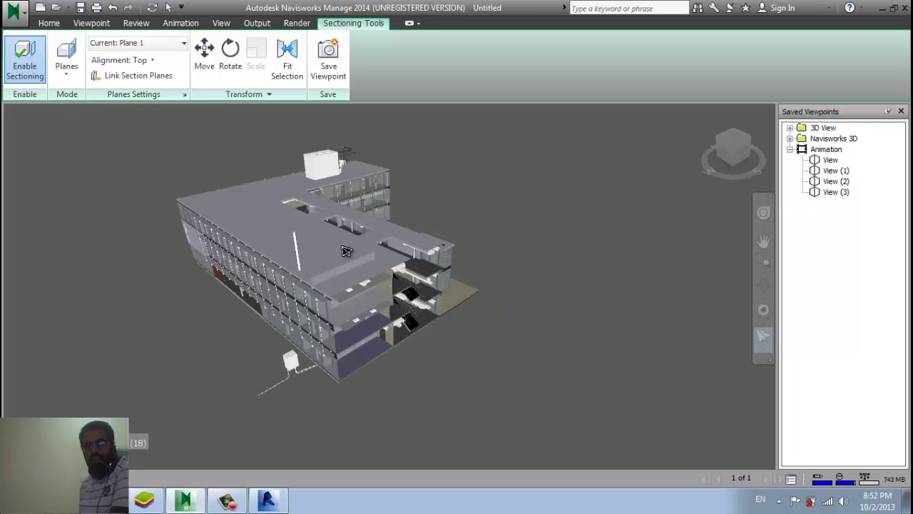
pyautogui.click(24, 63)
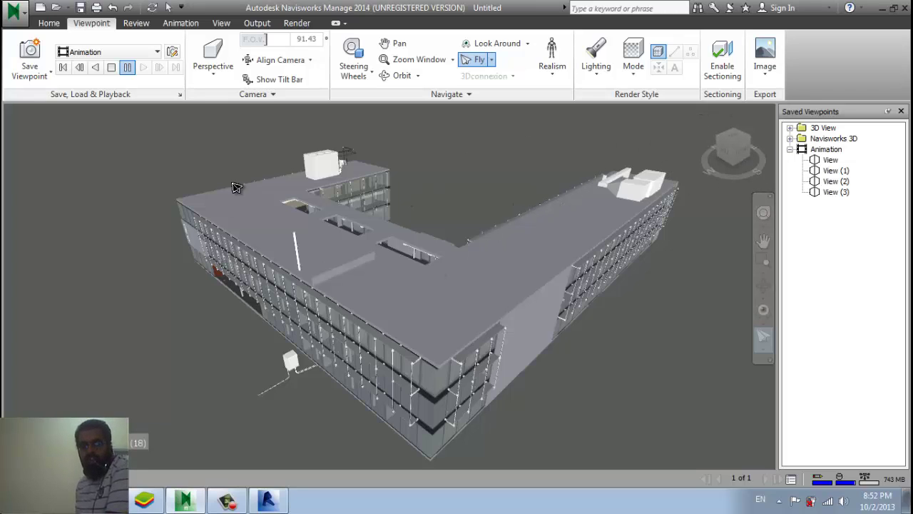
# - Show the Selection Tree and expand the sample project file and its Level 1 branch
pyautogui.click(45, 25)
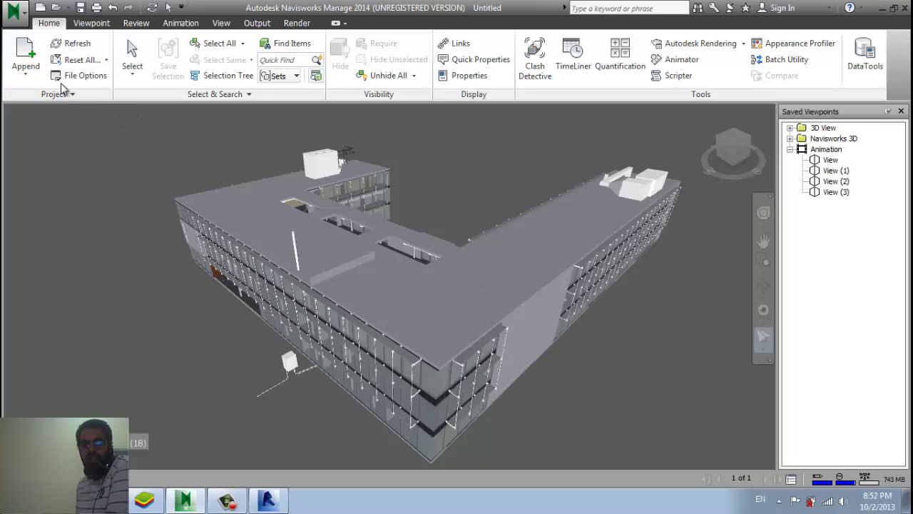
pyautogui.click(221, 75)
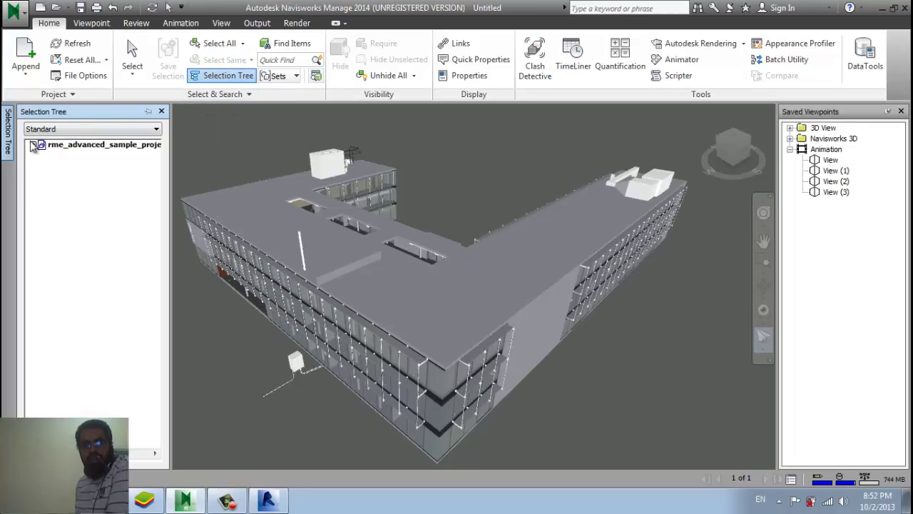
pyautogui.click(33, 145)
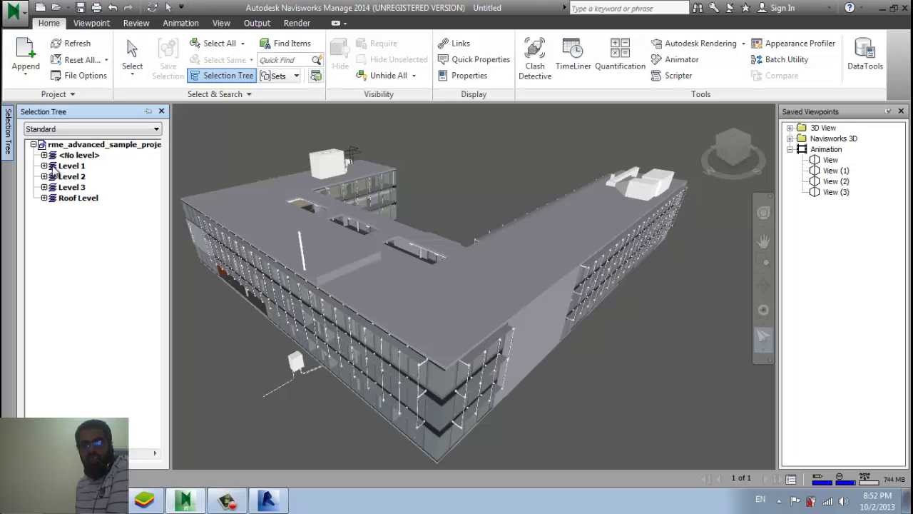
pyautogui.click(52, 166)
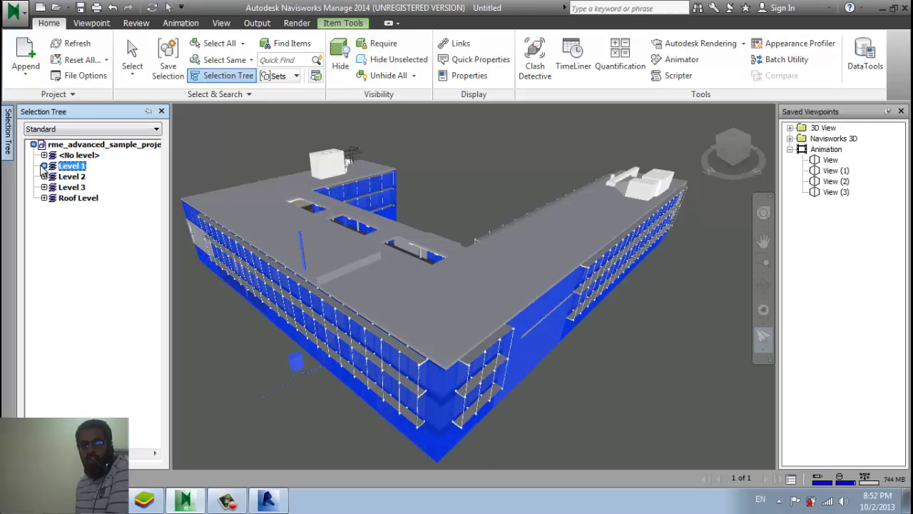
pyautogui.click(43, 165)
# - Select Level 1 categories one after another, from Air Terminals through Conduits and Duct Fittings to Pipes, and examine their highlighting in the model
pyautogui.click(71, 177)
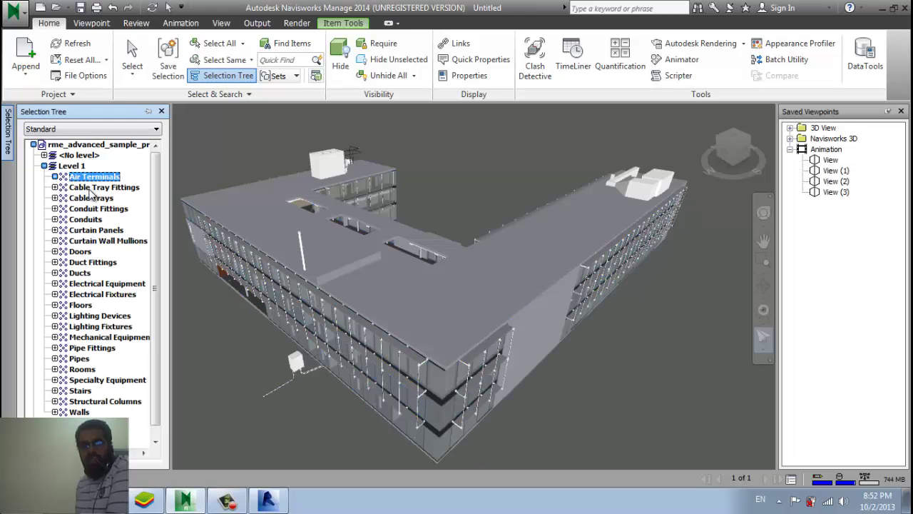
pyautogui.click(96, 188)
pyautogui.click(87, 219)
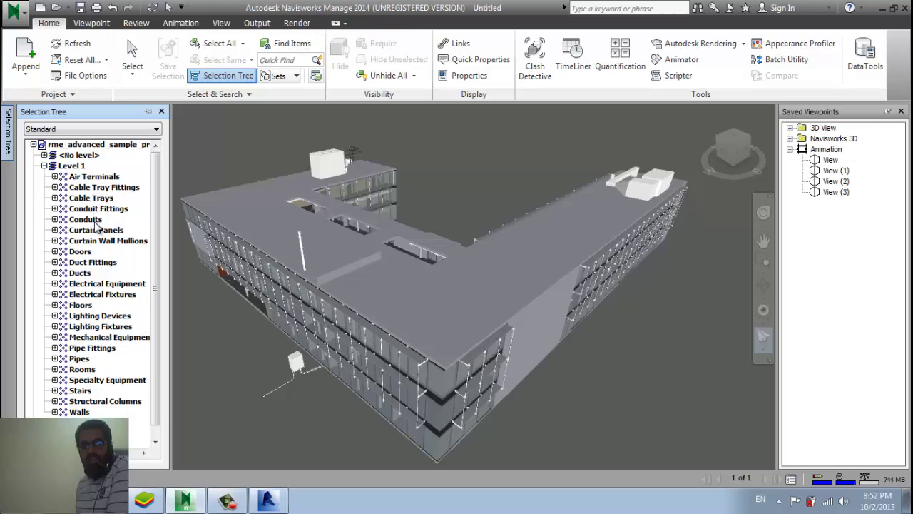
pyautogui.click(89, 262)
pyautogui.click(84, 295)
pyautogui.click(84, 316)
pyautogui.click(84, 338)
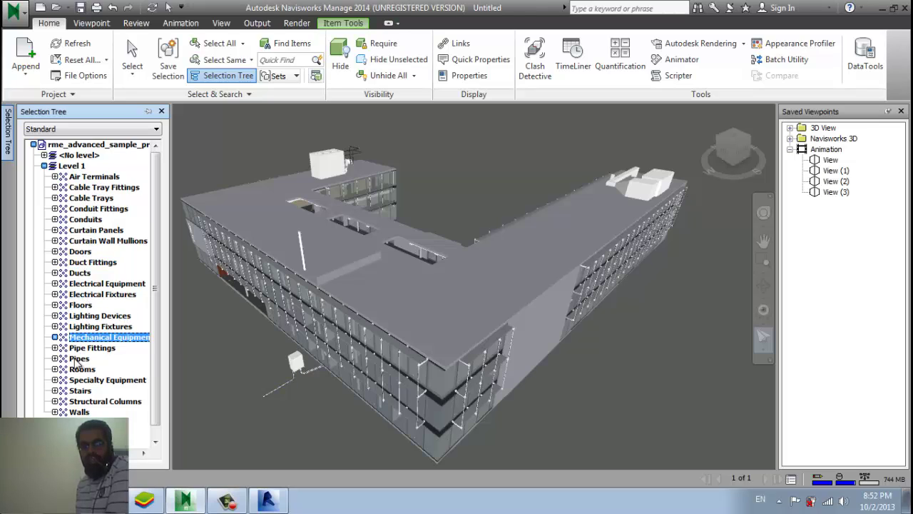
pyautogui.click(78, 359)
# - Examine where the Level 1 Electrical Equipment, Rooms, Stairs and Walls lie in the building by selecting each category in turn
pyautogui.click(80, 284)
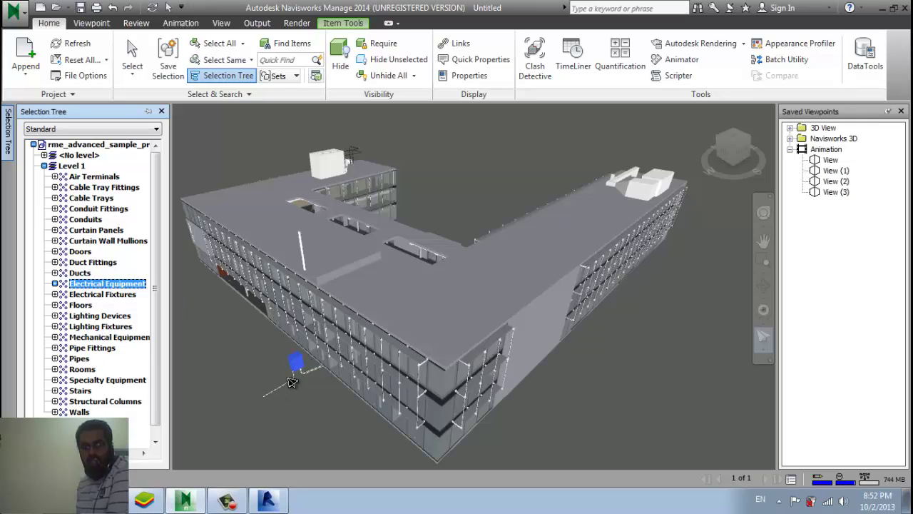
pyautogui.click(82, 369)
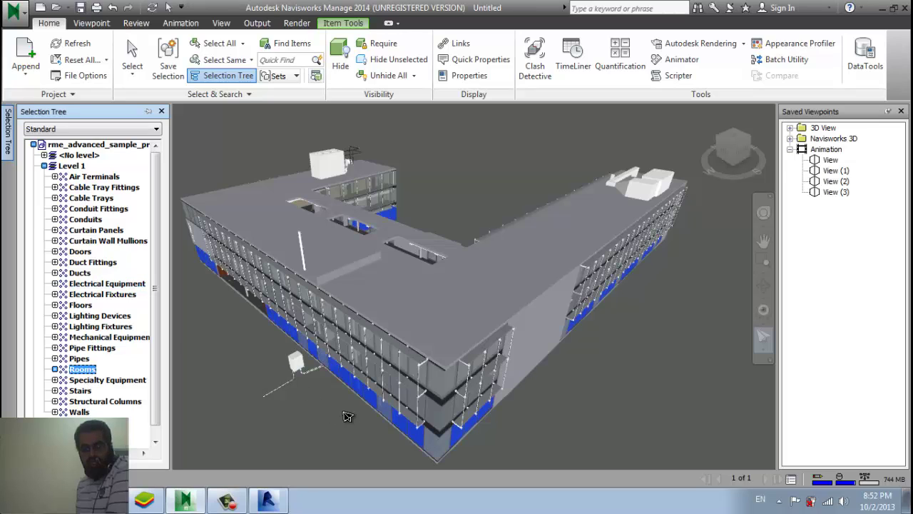
pyautogui.click(80, 390)
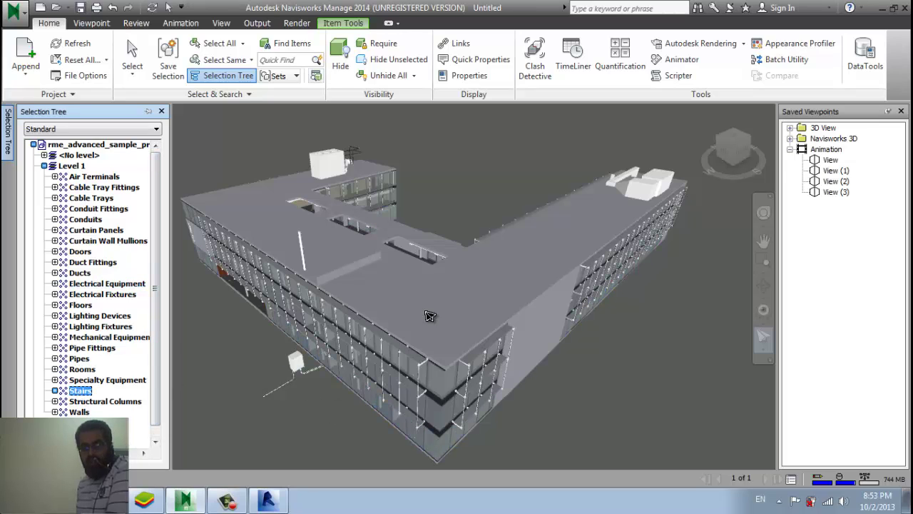
pyautogui.click(79, 411)
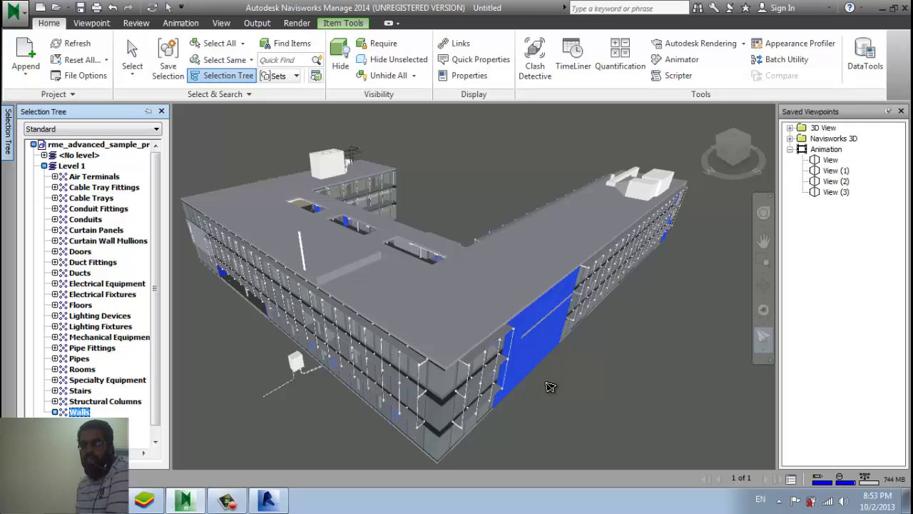
# - Select the Level 1 Conduits, Cable Trays and Walls in turn, finishing with the whole of Level 2, to examine them in the model
pyautogui.click(80, 219)
pyautogui.click(87, 198)
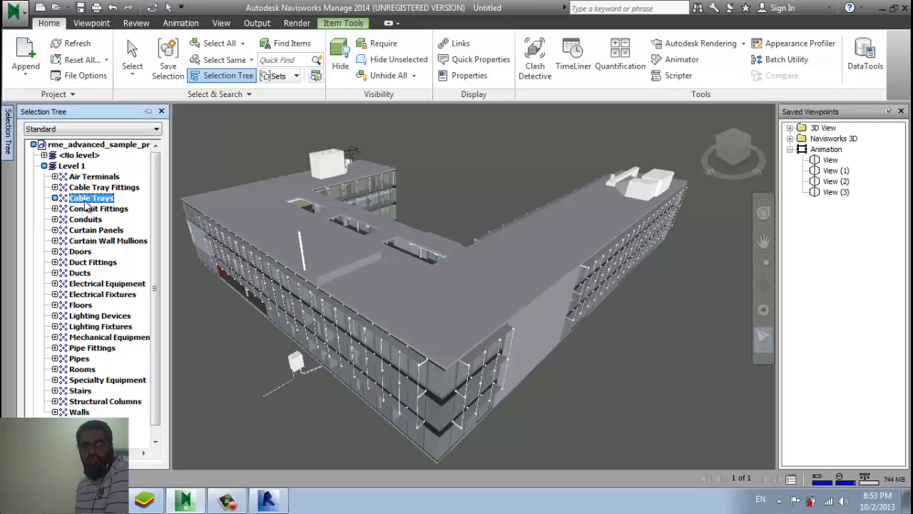
pyautogui.click(80, 411)
pyautogui.press('Down')
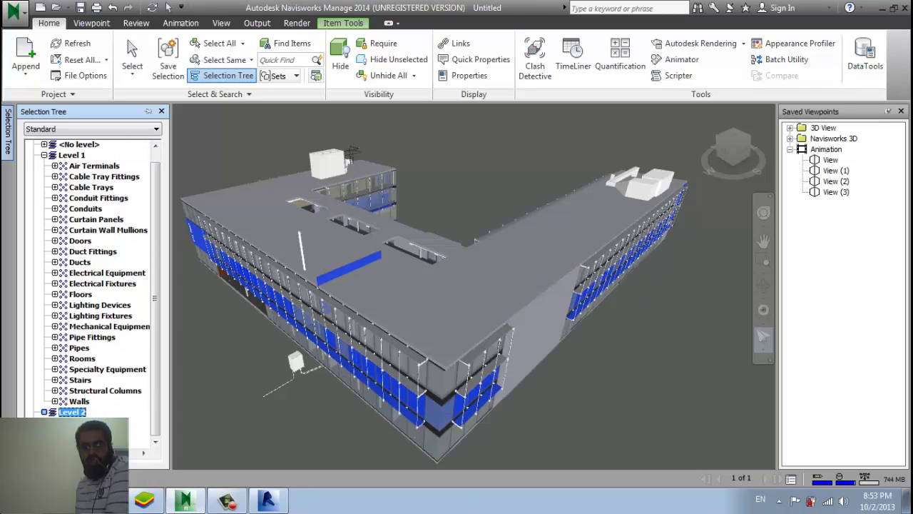
# - Expand the Level 2 branch of the Selection Tree and select its Doors category
pyautogui.click(44, 413)
pyautogui.press('Escape')
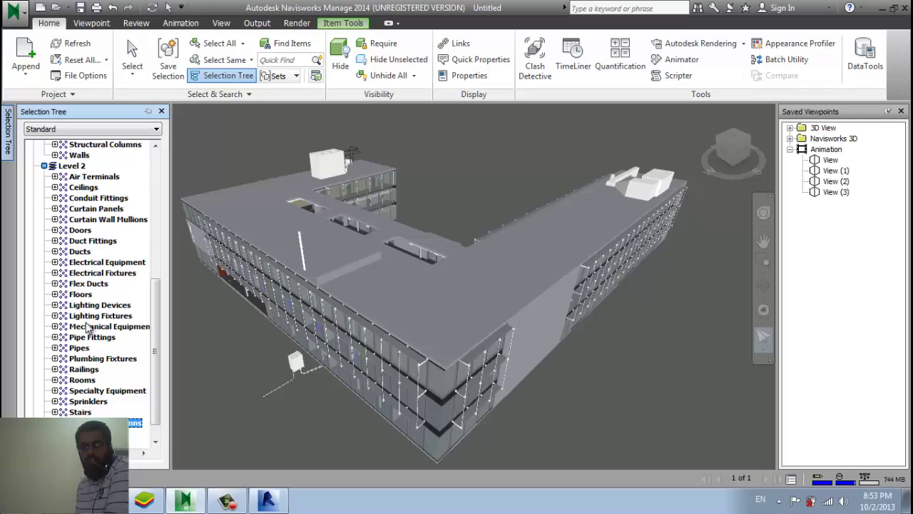
pyautogui.click(80, 230)
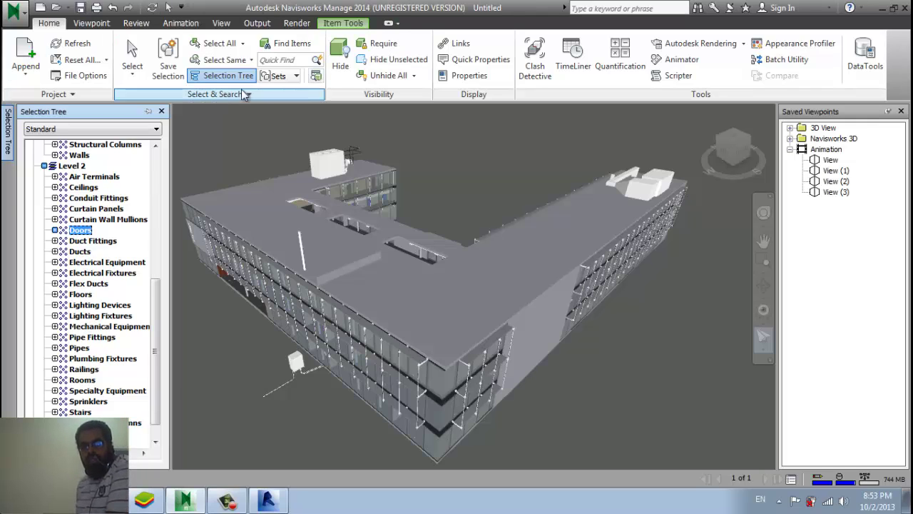
# - Close the TimeLiner window and show the Sets window for managing selection sets
pyautogui.click(296, 77)
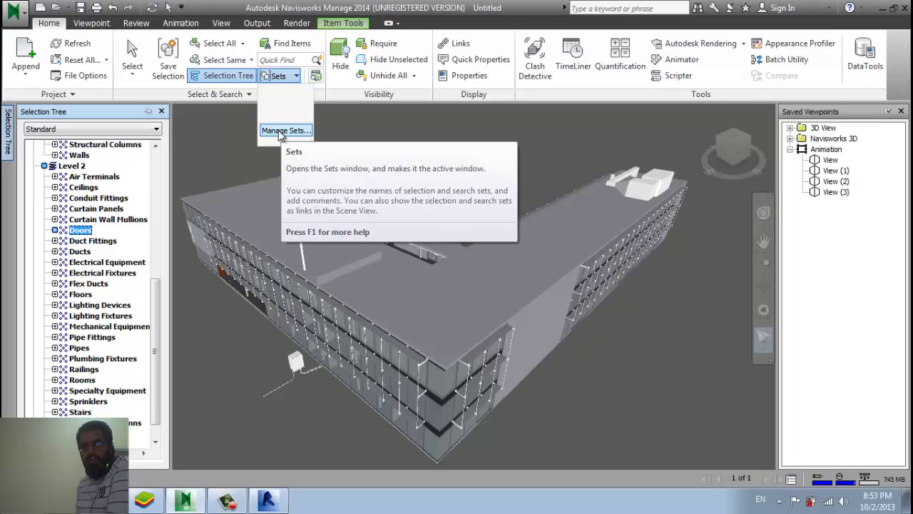
pyautogui.click(226, 503)
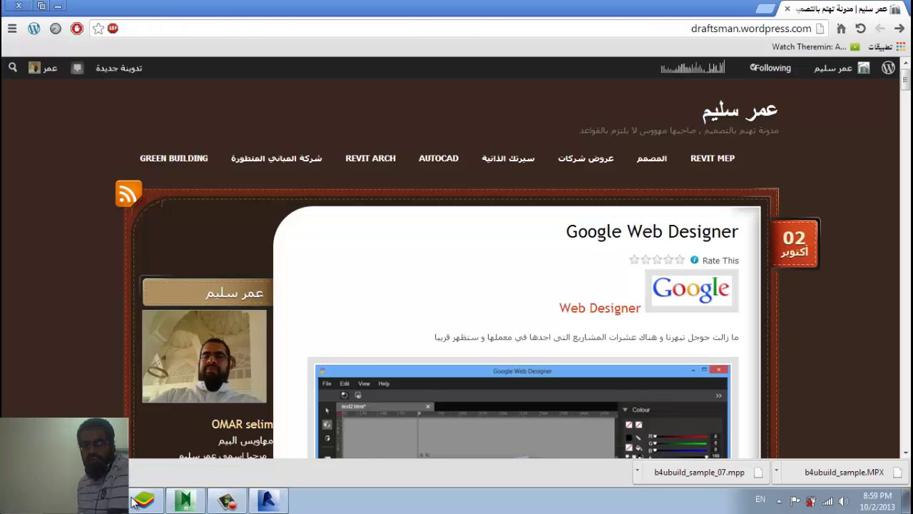
pyautogui.click(185, 501)
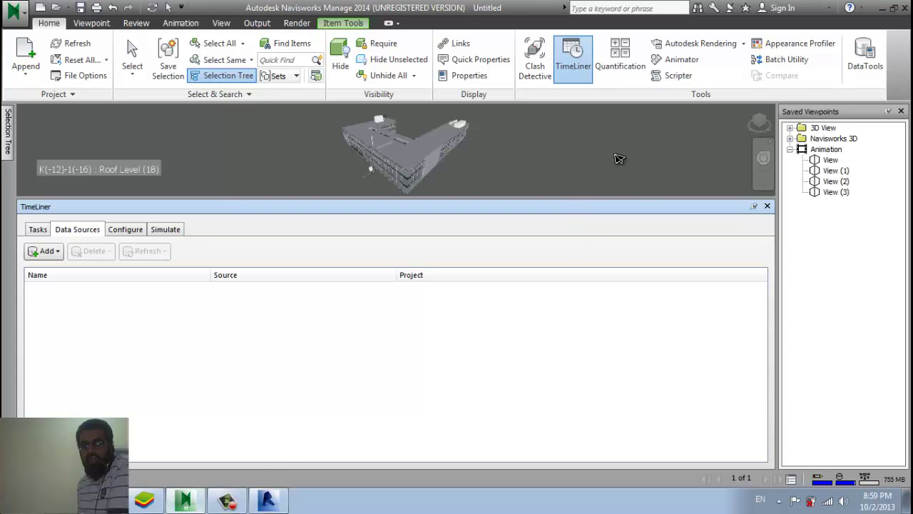
pyautogui.click(575, 59)
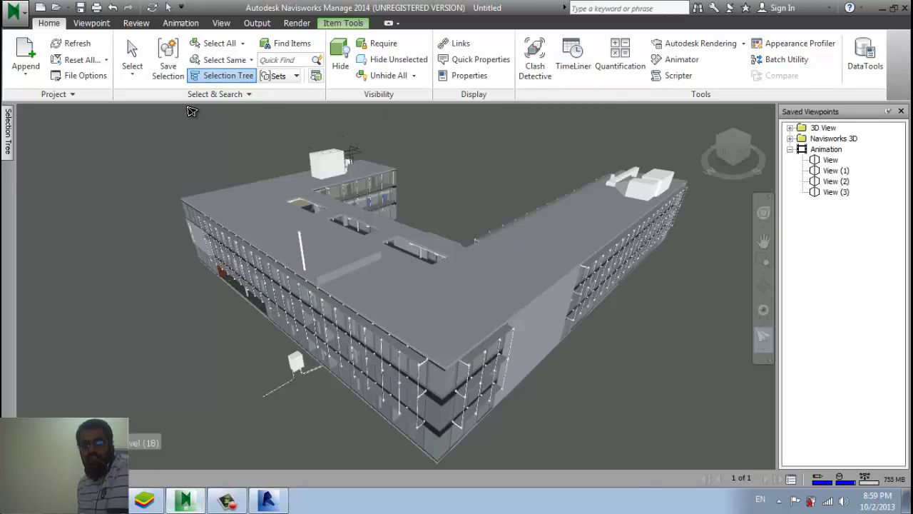
pyautogui.click(290, 76)
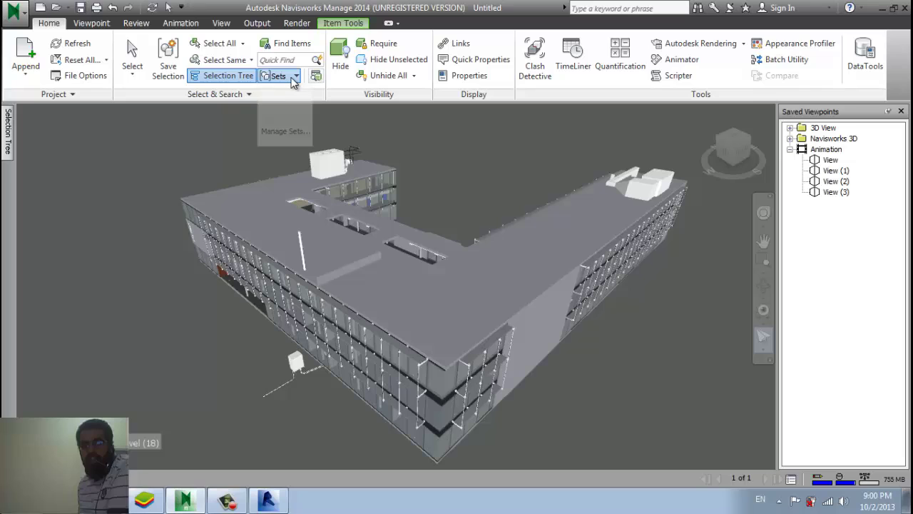
pyautogui.click(293, 131)
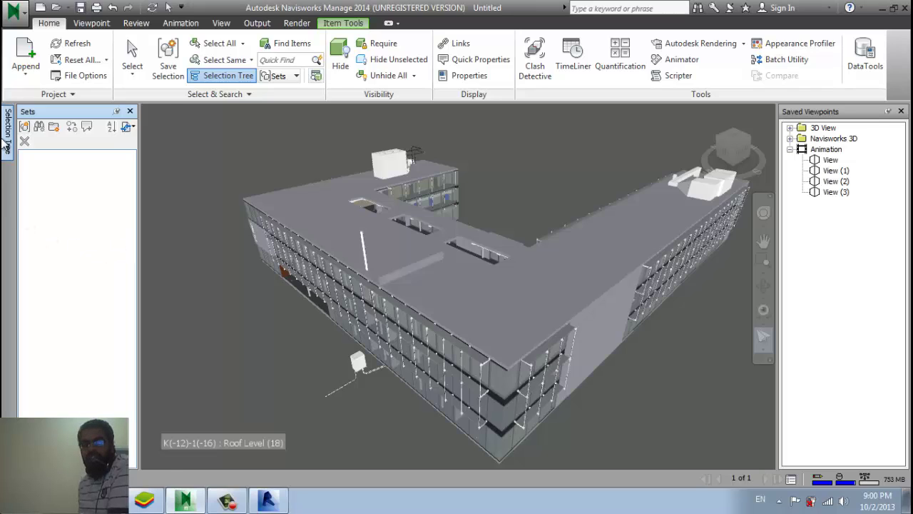
# - Check the selected Doors category in the Selection Inspector and close the inspector
pyautogui.moveTo(7, 137)
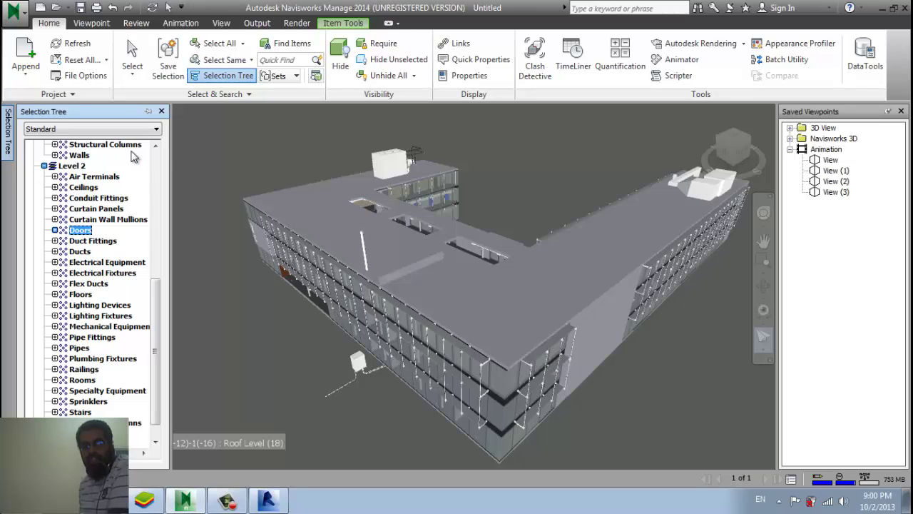
pyautogui.click(316, 76)
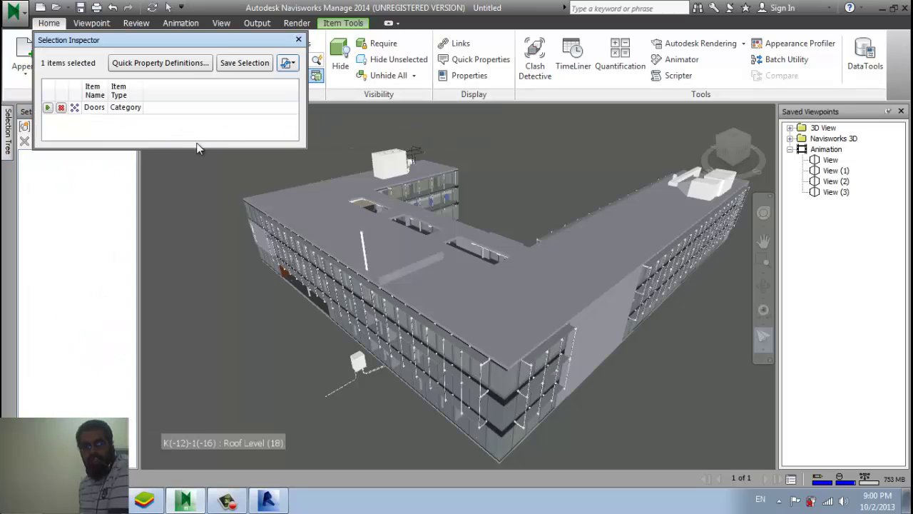
pyautogui.click(299, 39)
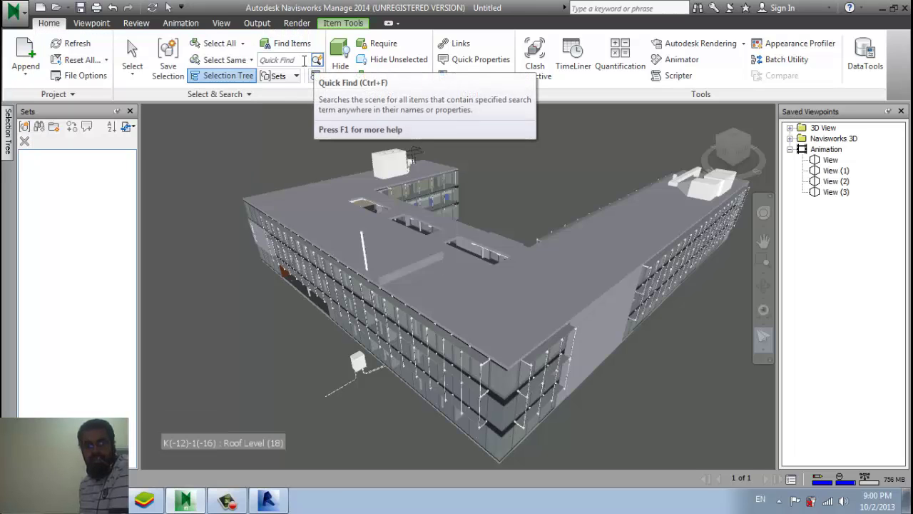
# - Dock the Sets window beside the Selection Tree and keep both pinned open
pyautogui.click(289, 77)
pyautogui.click(286, 131)
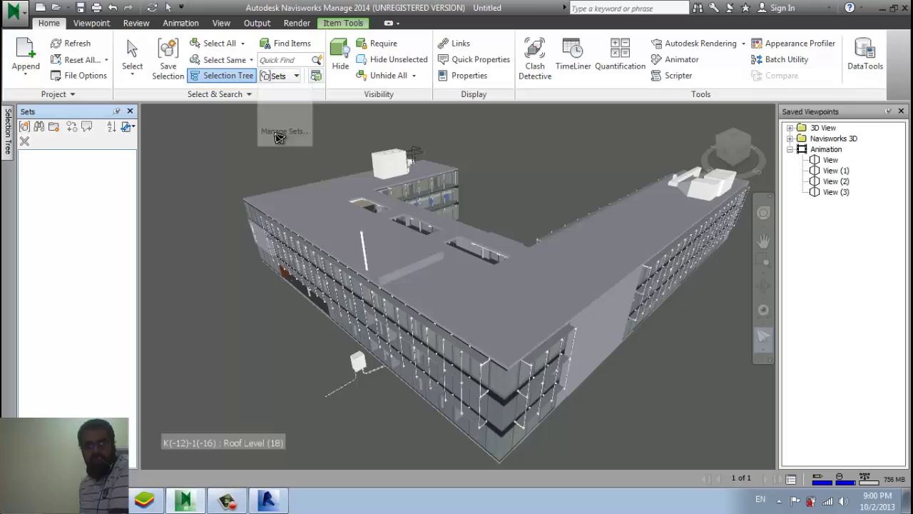
pyautogui.moveTo(63, 116); pyautogui.dragTo(21, 246)
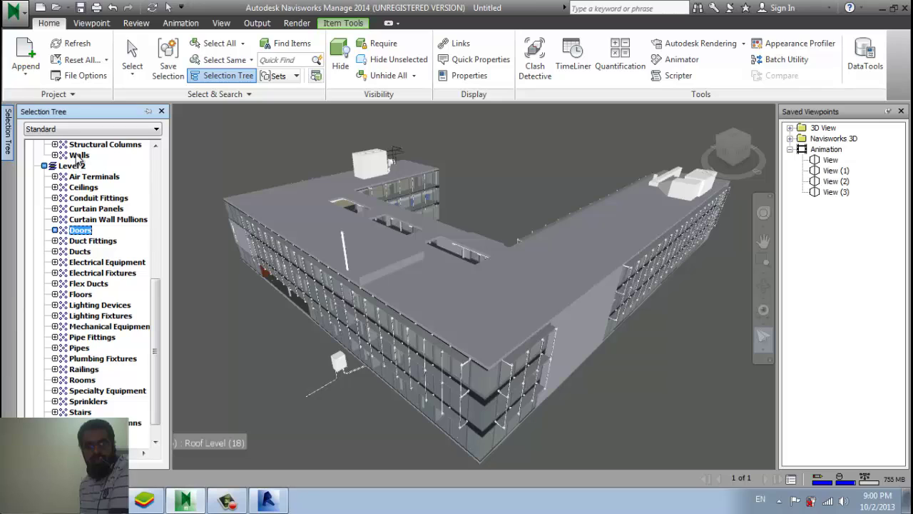
pyautogui.click(148, 111)
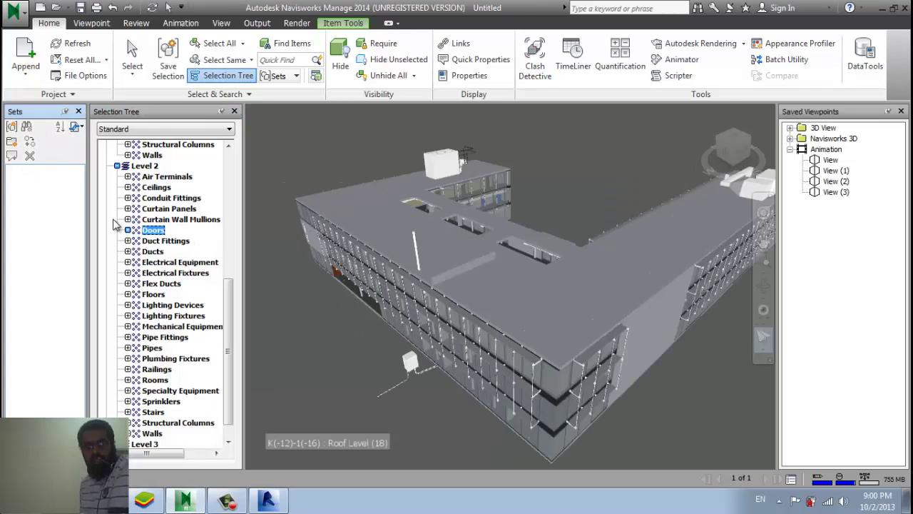
# - Save the selected Level 2 Doors as a selection set named DOORS2
pyautogui.click(11, 128)
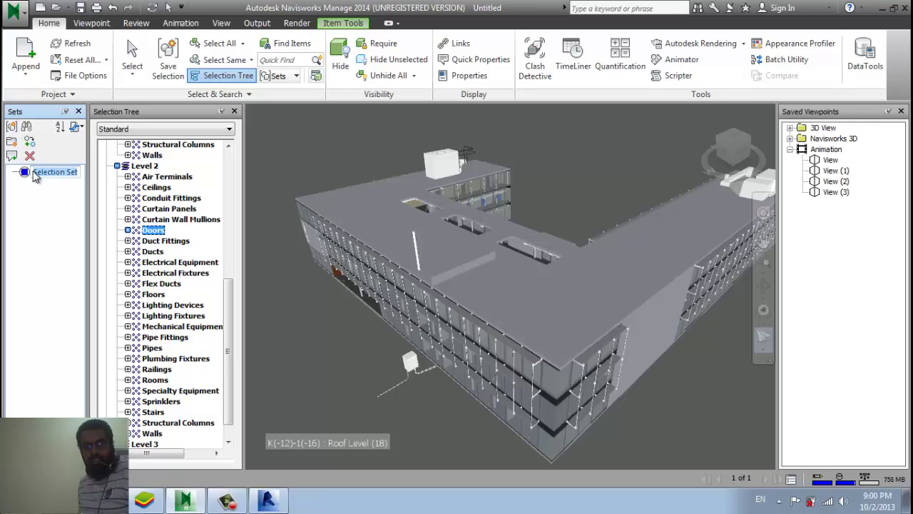
pyautogui.write('Do')
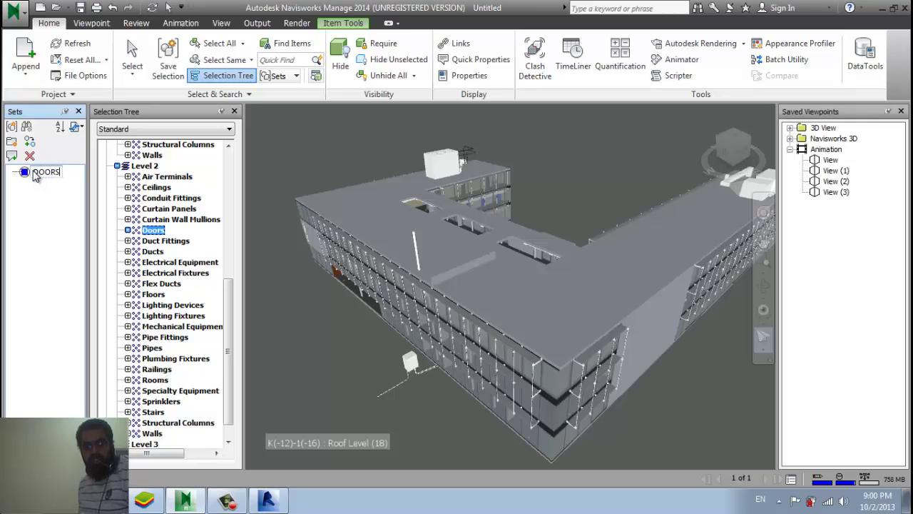
pyautogui.press('Return')
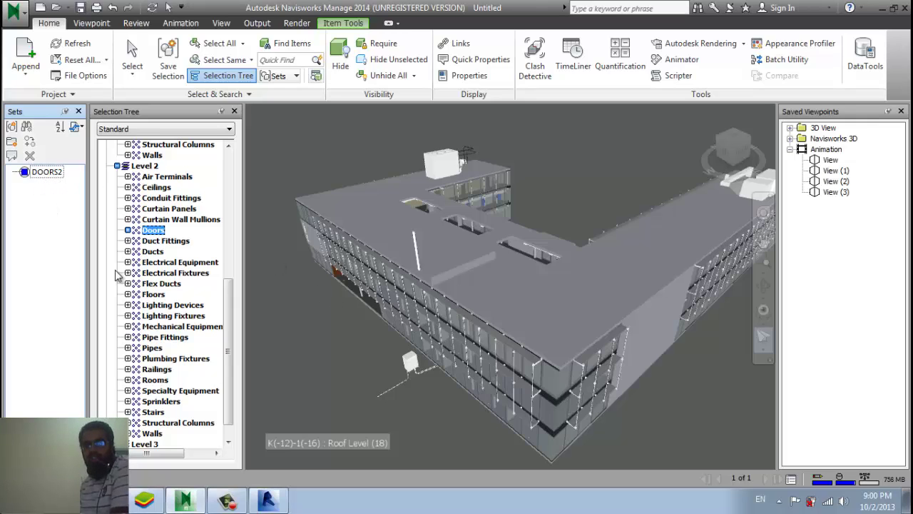
# - Select the Level 2 Ducts and save them as a selection set named DUCT2
pyautogui.click(154, 251)
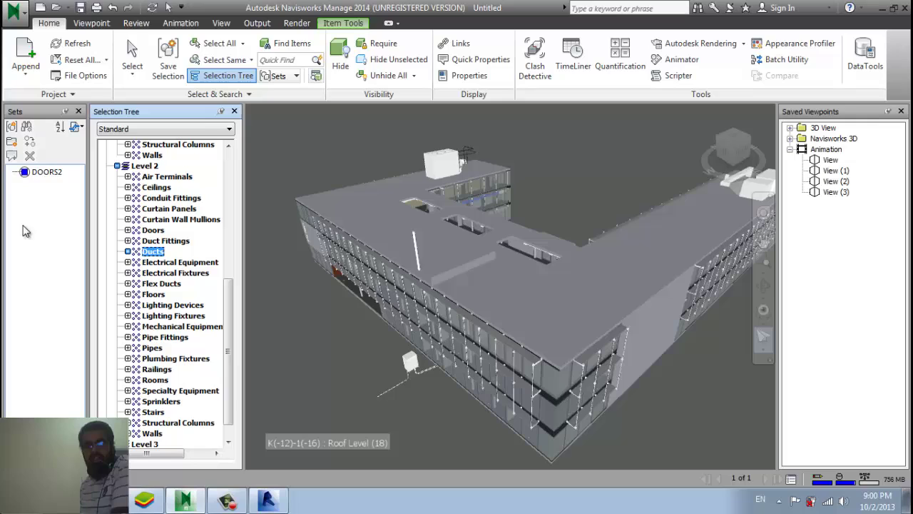
pyautogui.click(12, 126)
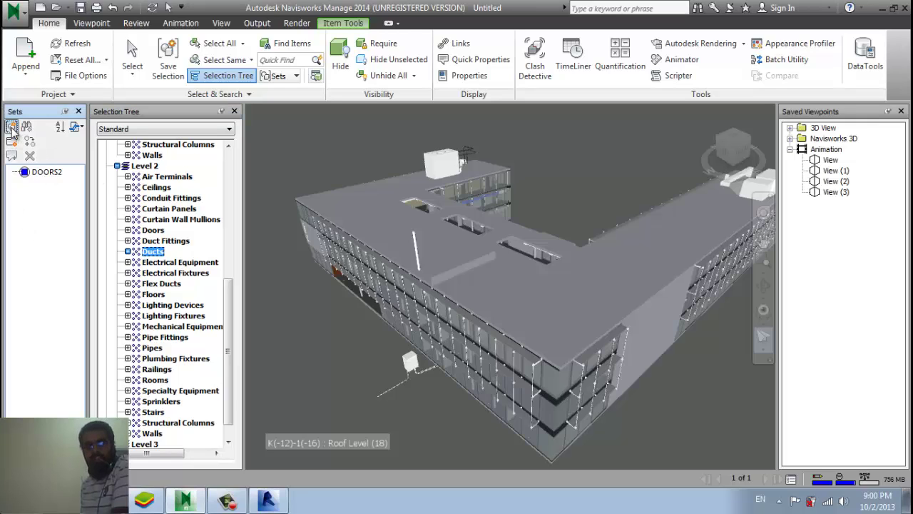
pyautogui.write('DUCT2')
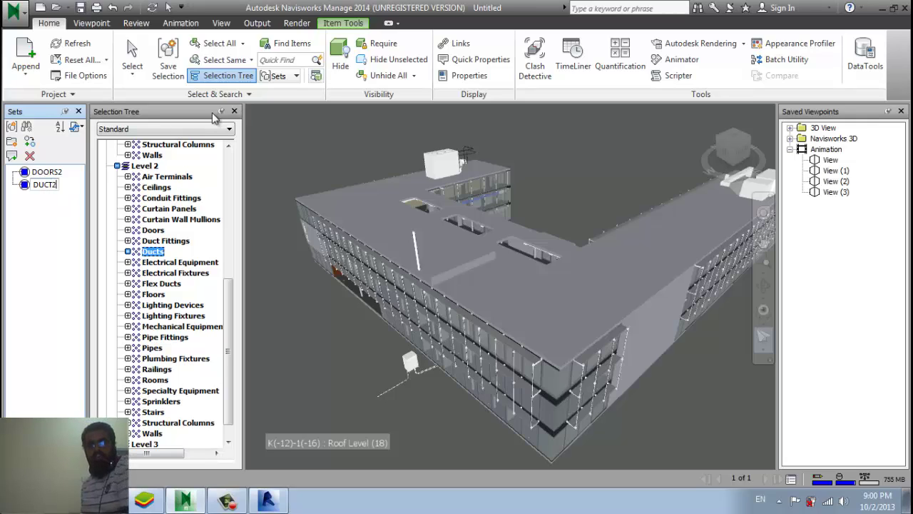
pyautogui.press('Return')
# - Set the Sets and Selection Tree windows to auto-hide, and widen the Sets window
pyautogui.click(65, 112)
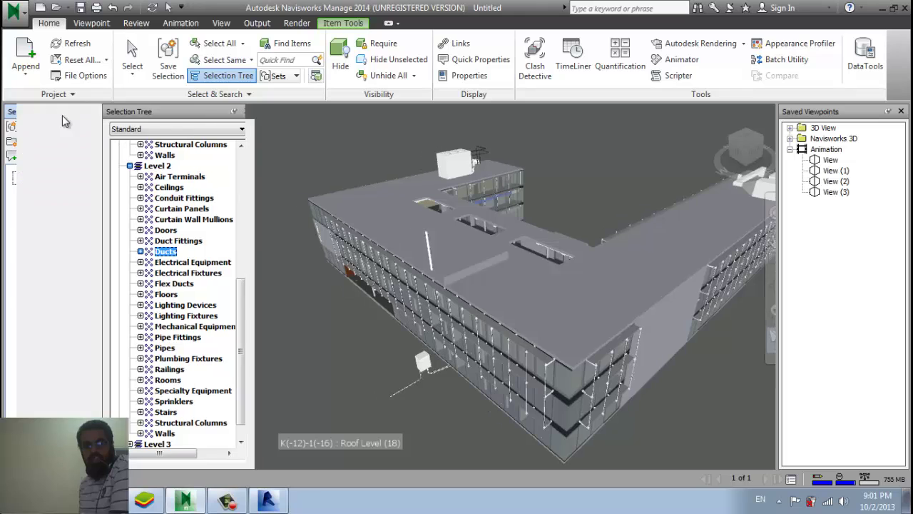
pyautogui.click(147, 112)
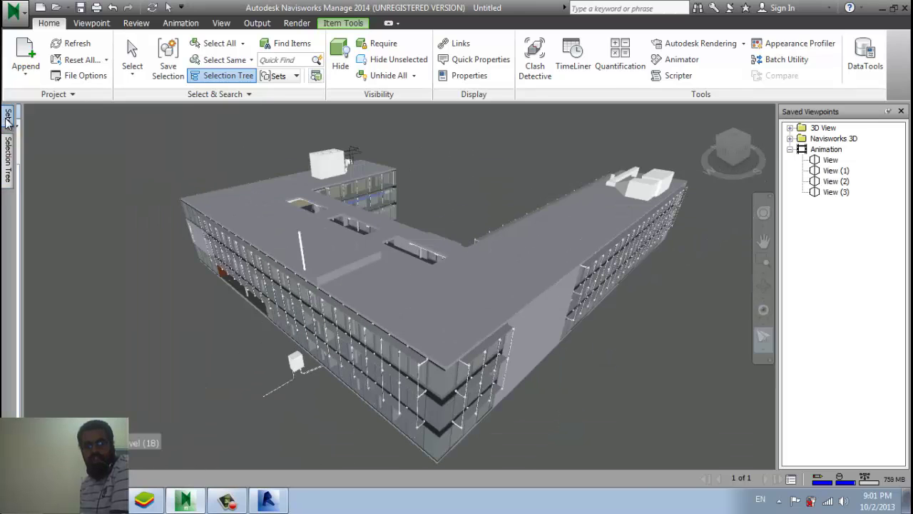
pyautogui.moveTo(8, 142)
pyautogui.moveTo(8, 115)
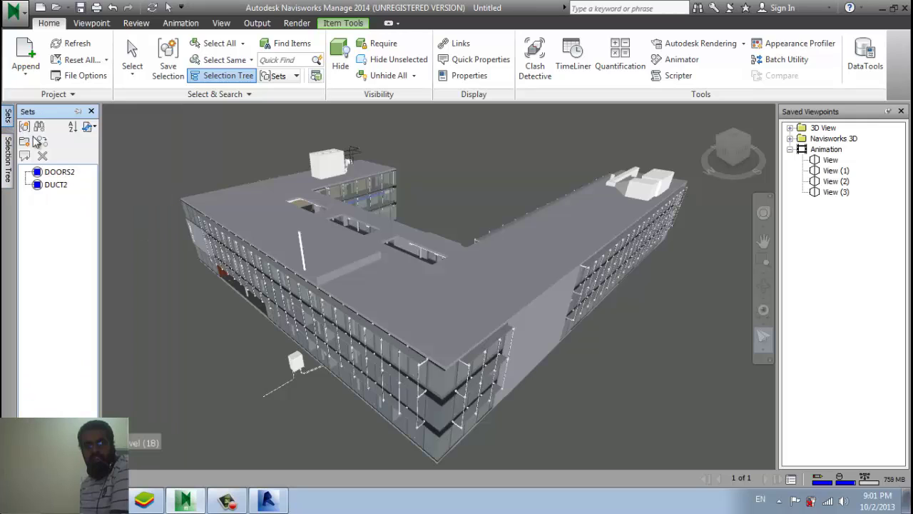
pyautogui.moveTo(100, 164); pyautogui.dragTo(166, 164)
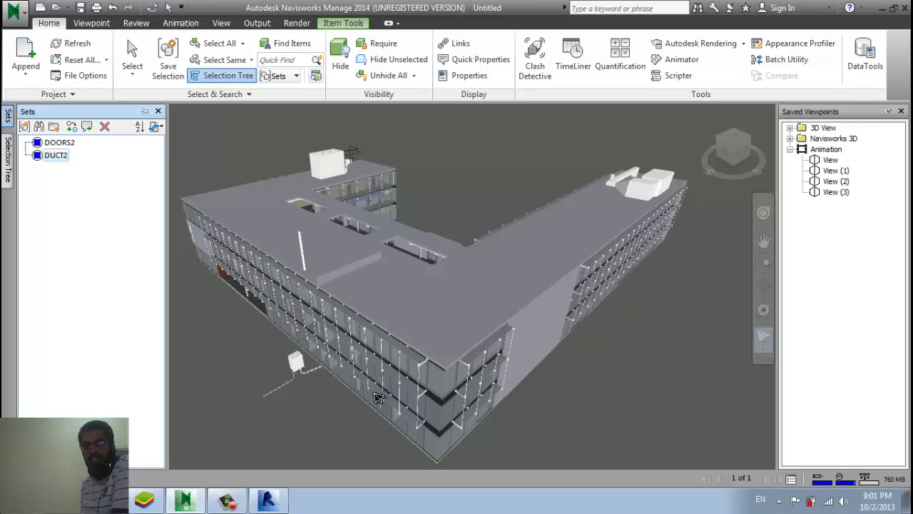
# - Recall the DOORS2 selection set and examine its elements in the model
pyautogui.click(61, 144)
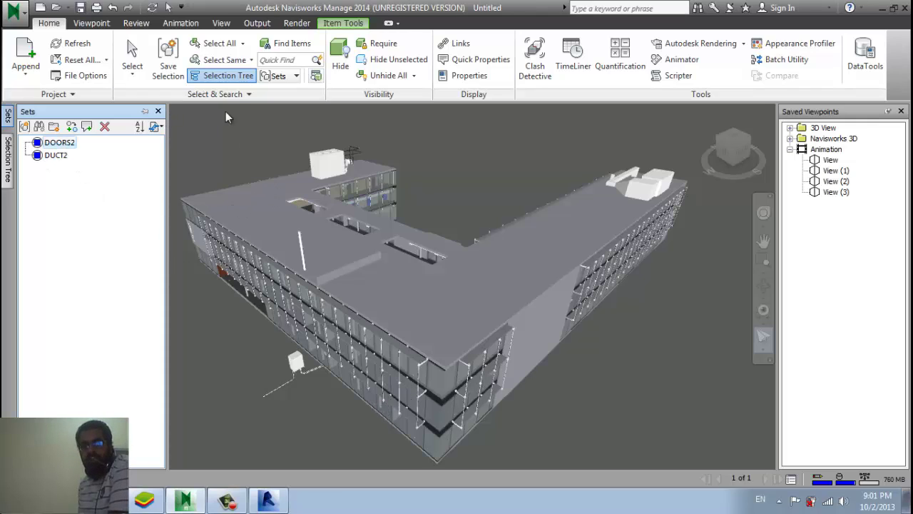
pyautogui.scroll(1, 521, 187)
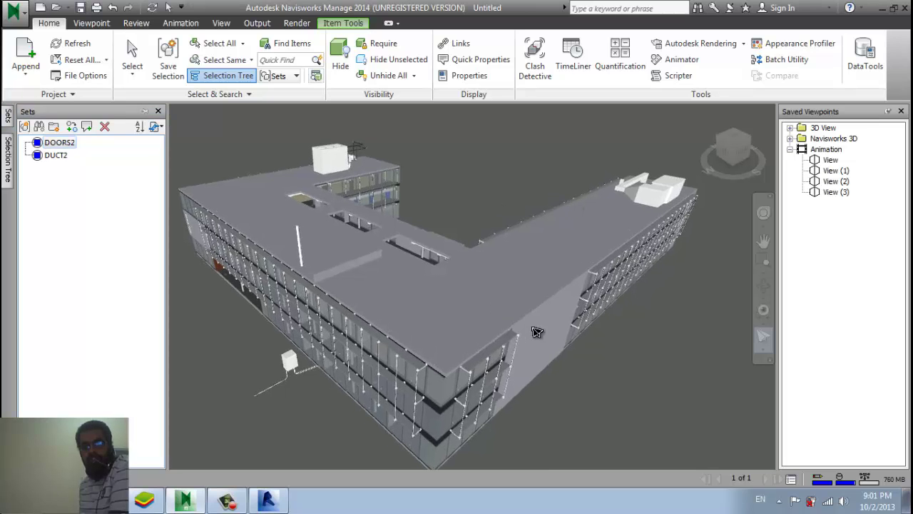
pyautogui.keyDown('shift'); pyautogui.moveTo(537, 332); pyautogui.dragTo(372, 336, button='middle'); pyautogui.keyUp('shift')
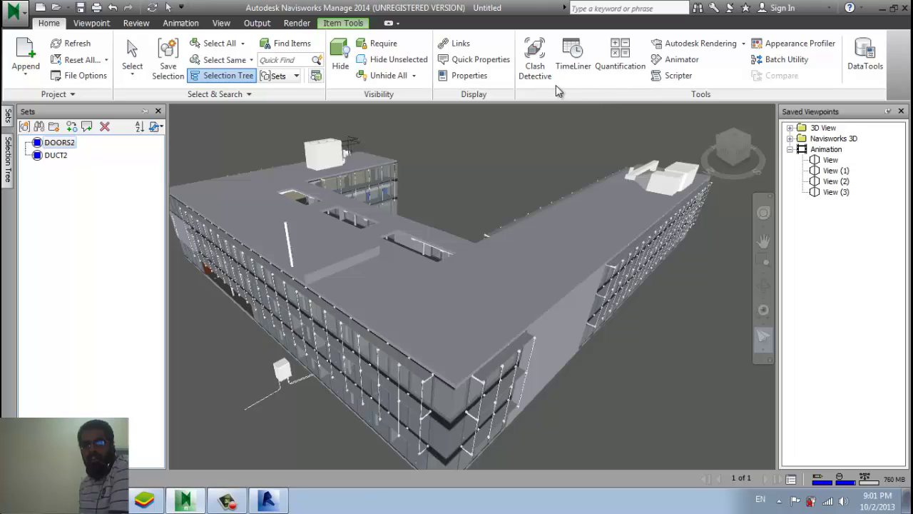
# - Open Clash Detective and add a new clash test
pyautogui.click(537, 76)
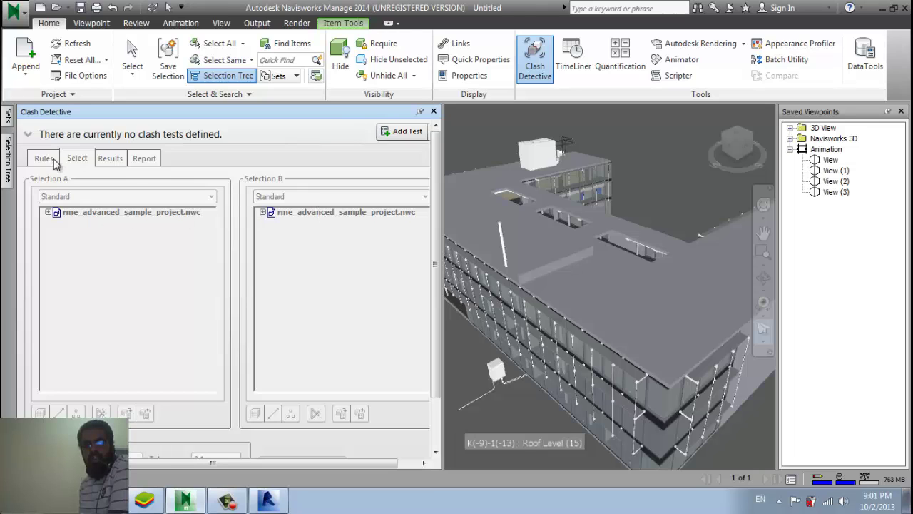
pyautogui.click(415, 142)
pyautogui.click(404, 131)
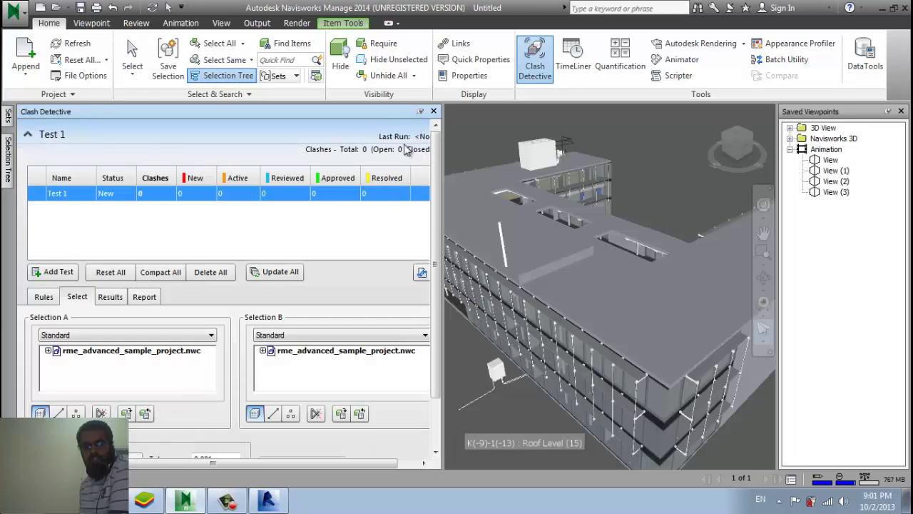
# - Choose rme_advanced_sample_project.nwc for Selection A of the clash test, and review the clash settings and report options
pyautogui.click(141, 350)
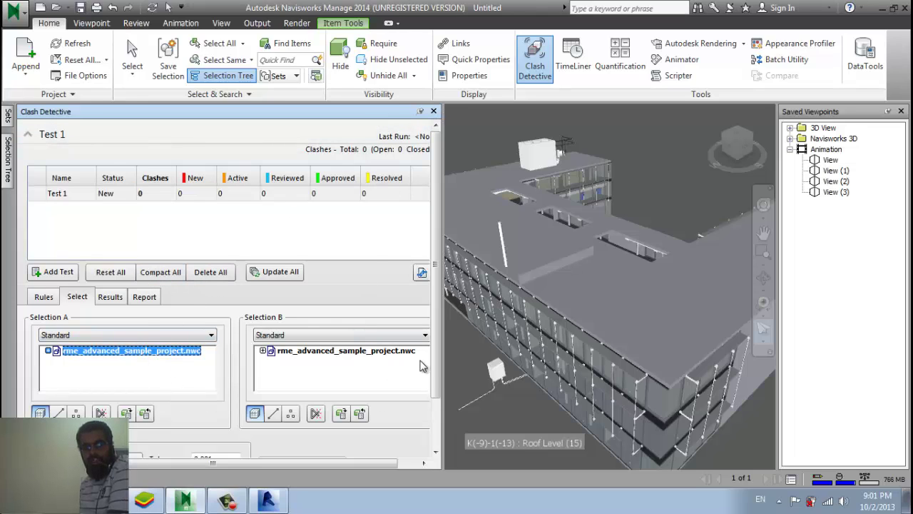
pyautogui.scroll(-2, 442, 402)
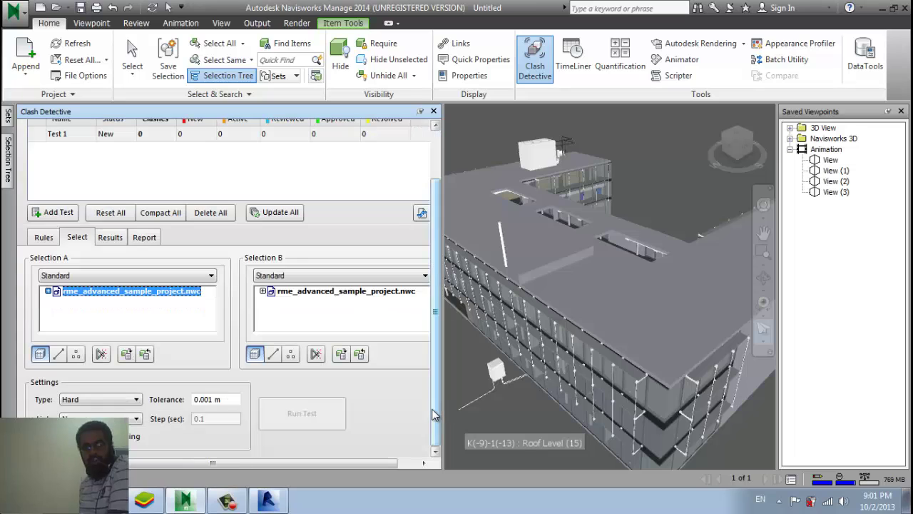
pyautogui.click(126, 402)
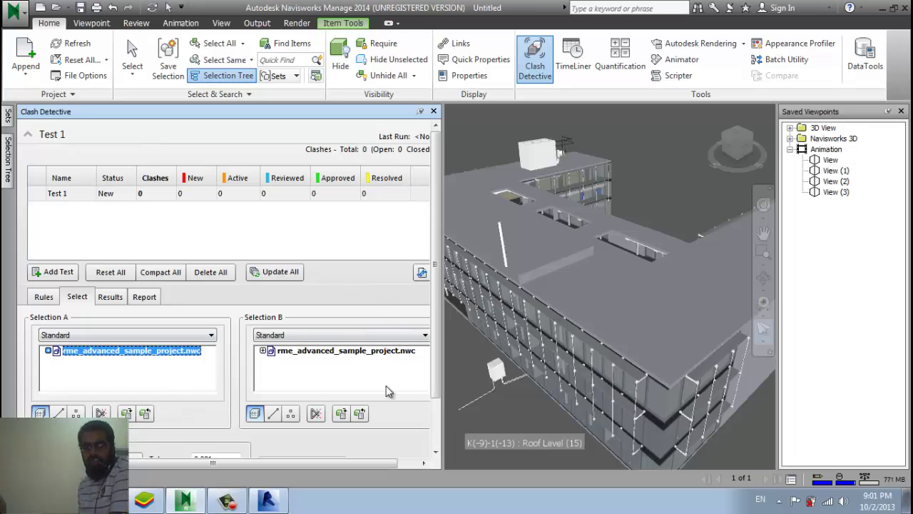
pyautogui.scroll(-3, 374, 392)
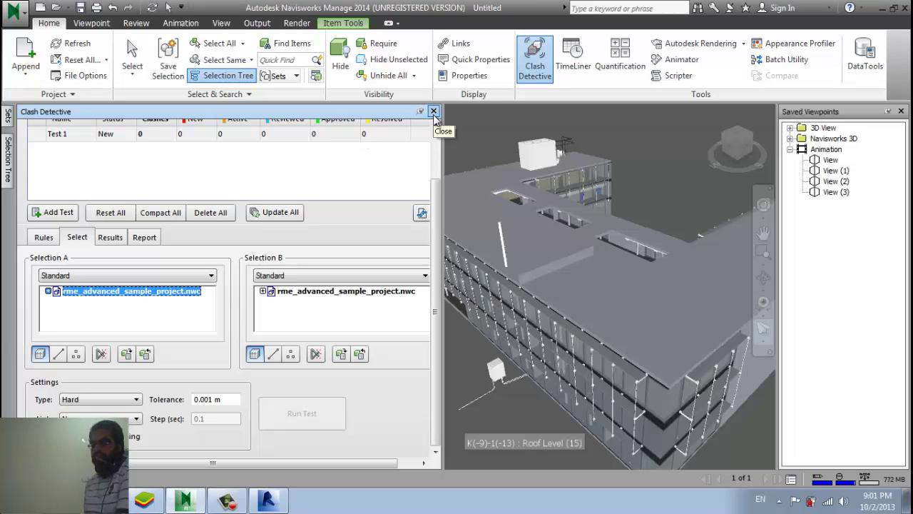
pyautogui.scroll(2, 432, 165)
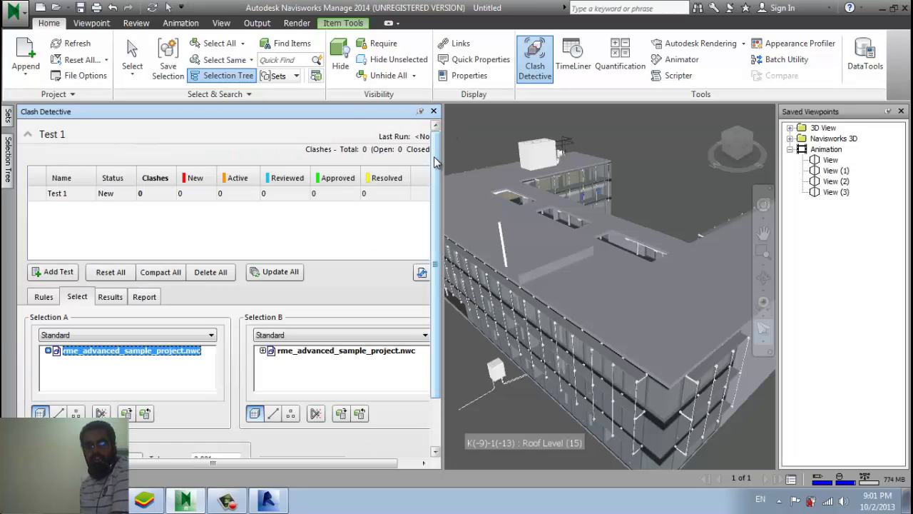
pyautogui.click(136, 298)
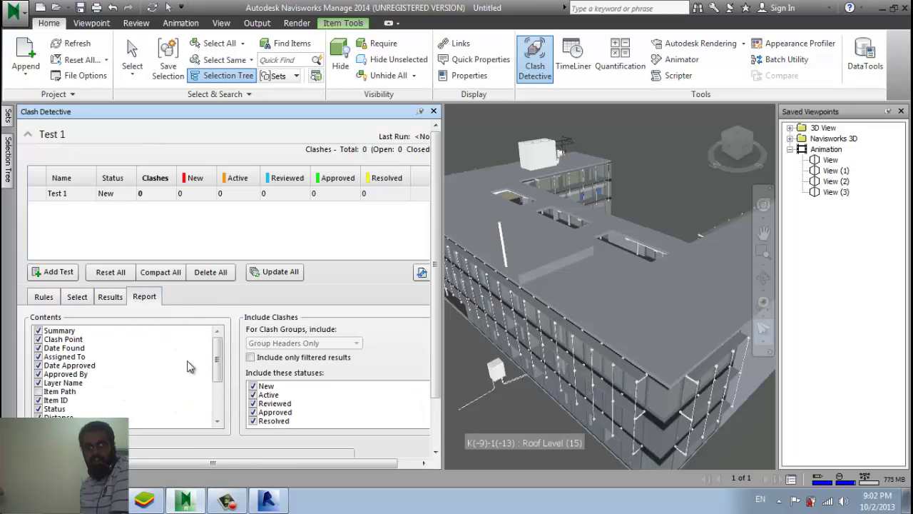
# - Choose rme_advanced_sample_project.nwc for Selection B and run the hard clash test with a 0.001 m tolerance
pyautogui.click(77, 297)
pyautogui.click(296, 352)
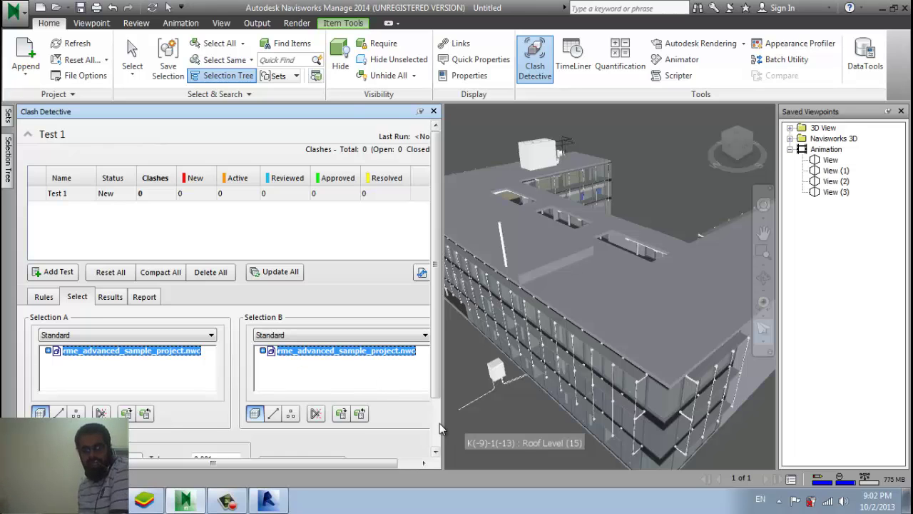
pyautogui.scroll(-2, 439, 427)
pyautogui.scroll(2, 333, 418)
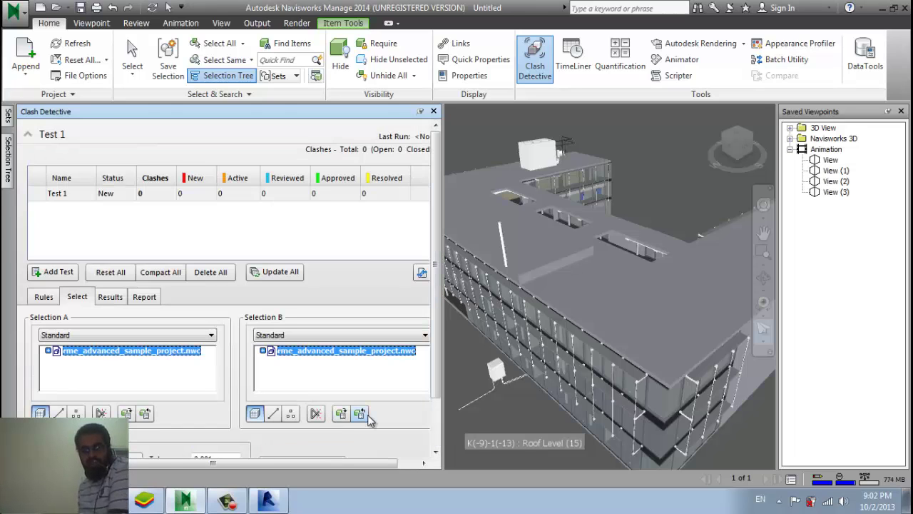
pyautogui.scroll(-2, 431, 432)
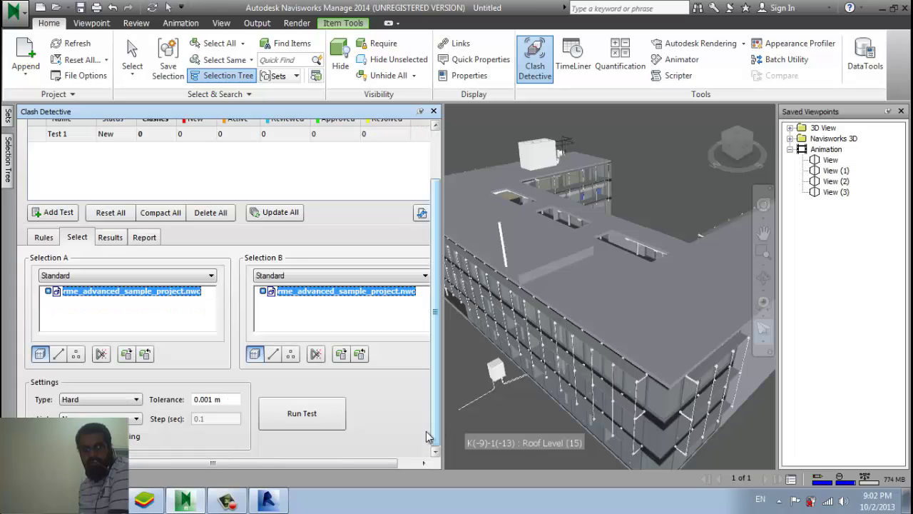
pyautogui.click(314, 418)
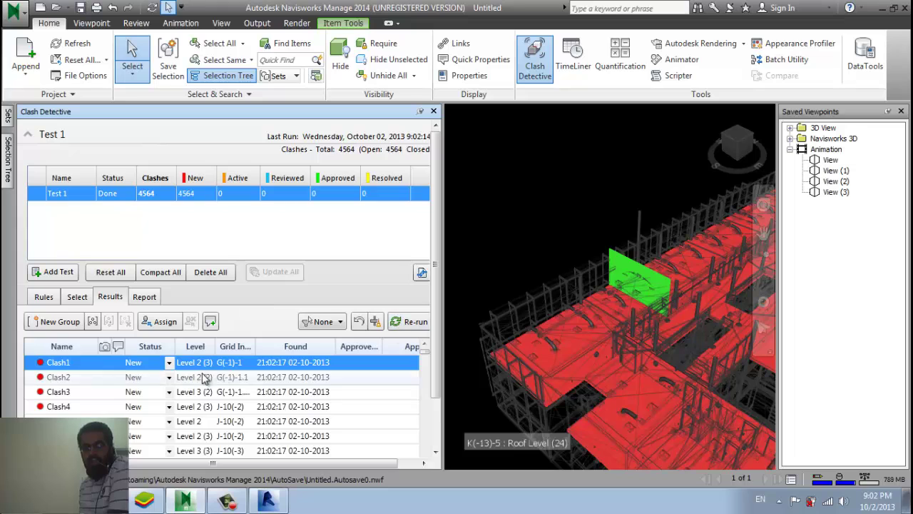
# - Examine several of the first clashes in the model, including Clash2 and Clash4, and review the clash list and report contents
pyautogui.click(104, 376)
pyautogui.click(104, 406)
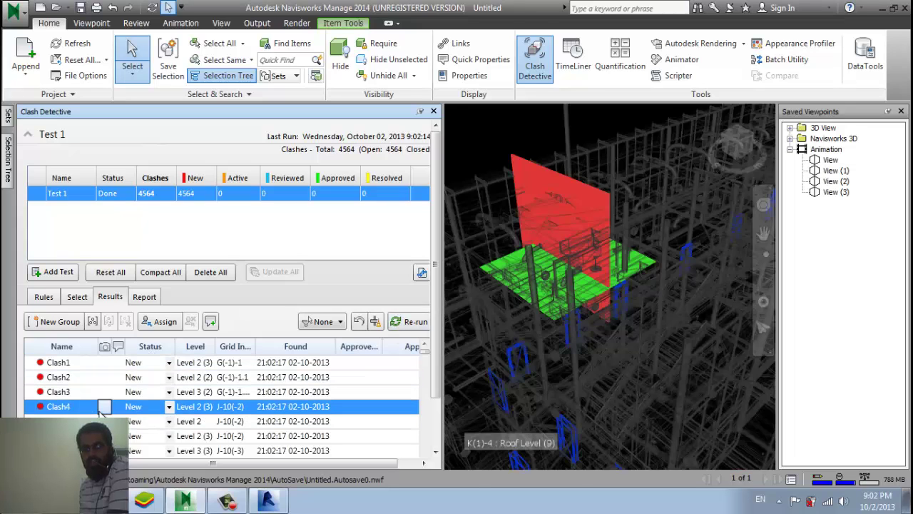
pyautogui.click(108, 450)
pyautogui.click(383, 406)
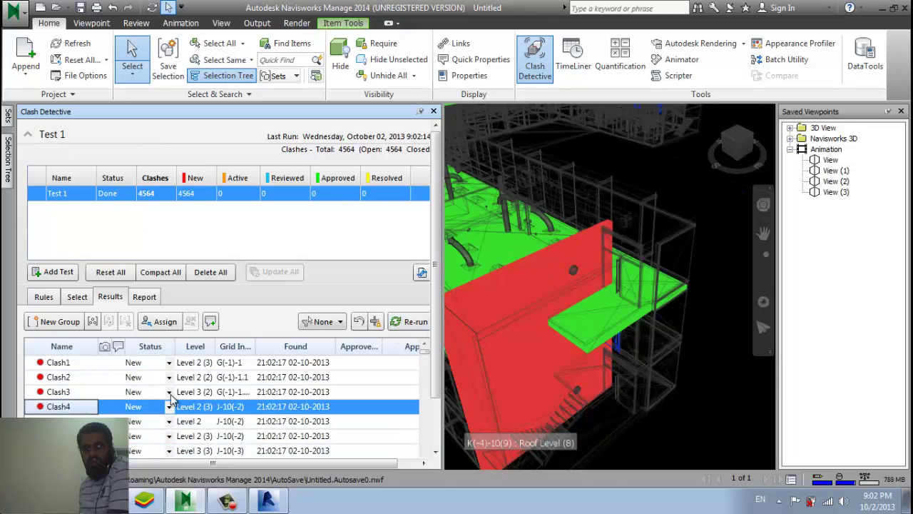
pyautogui.click(399, 464)
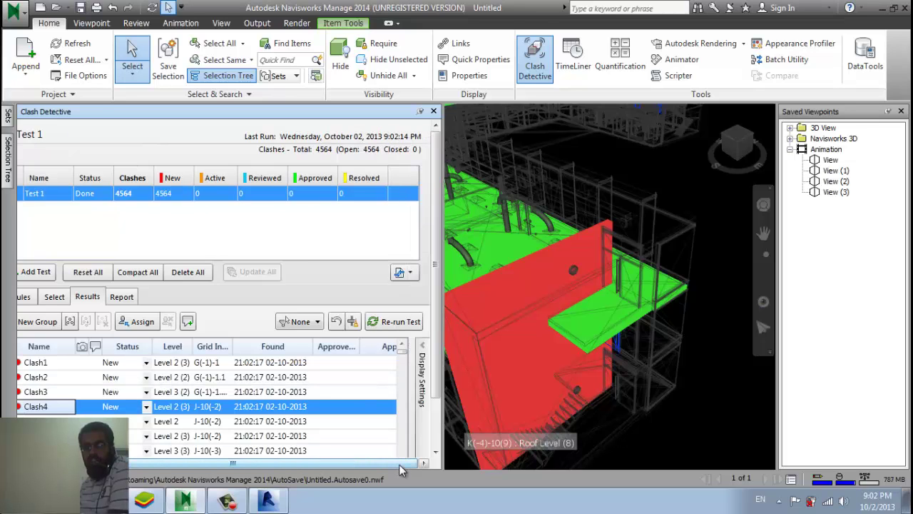
pyautogui.moveTo(400, 465); pyautogui.dragTo(360, 460)
pyautogui.scroll(-8, 285, 414)
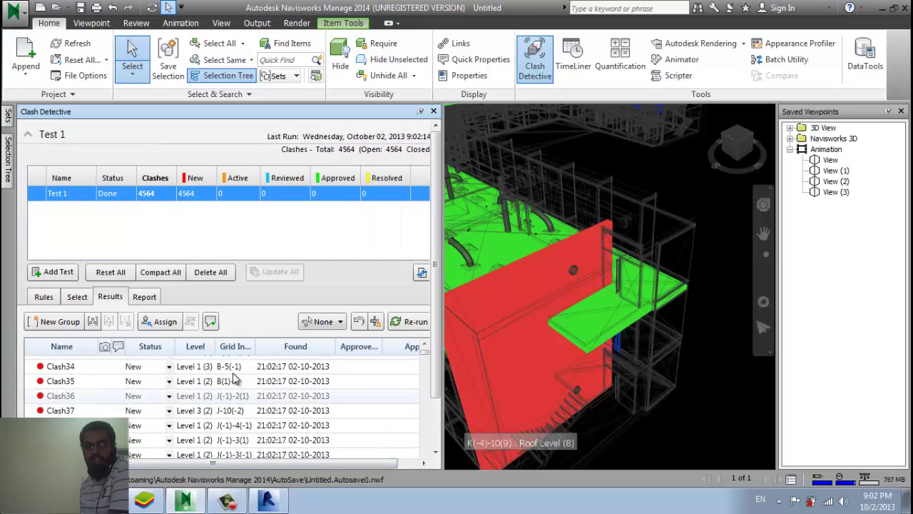
pyautogui.click(145, 297)
pyautogui.scroll(-2, 189, 406)
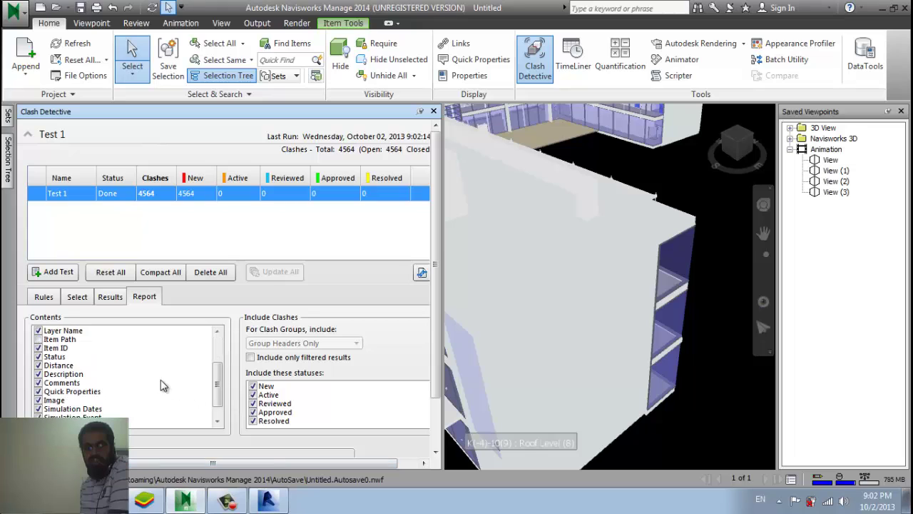
pyautogui.scroll(2, 164, 385)
pyautogui.click(111, 297)
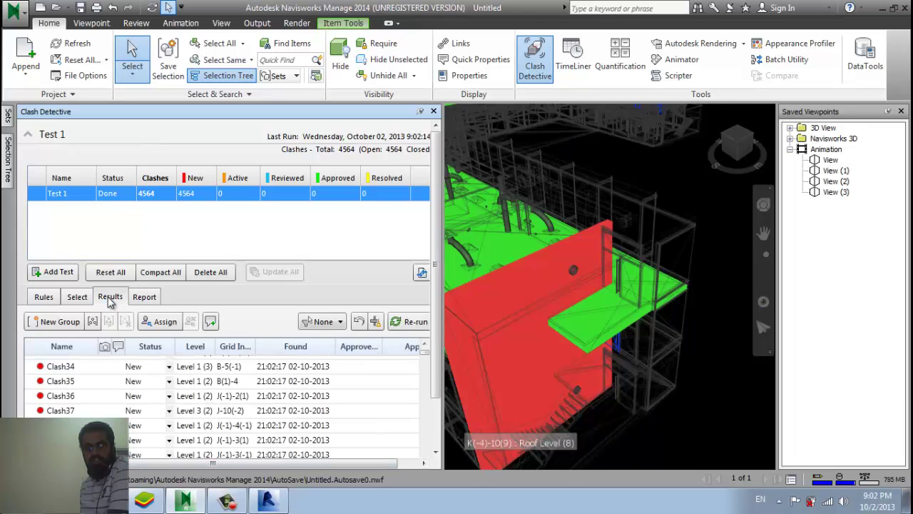
# - Switch to Revit and start the Navisworks SwitchBack 2014 external tool
pyautogui.click(346, 24)
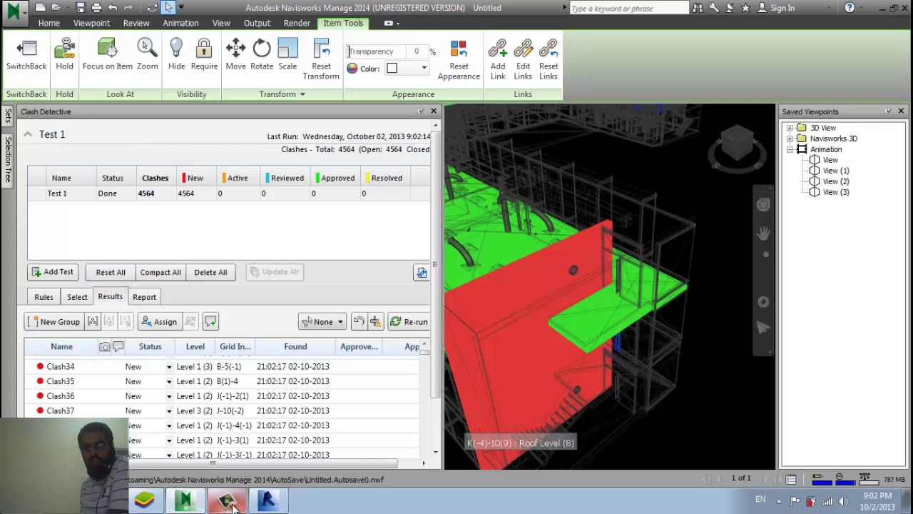
pyautogui.click(267, 500)
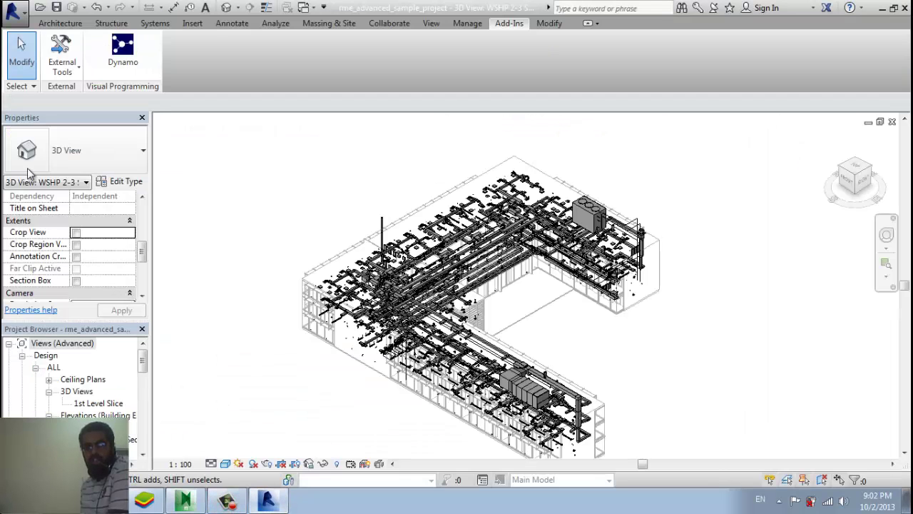
pyautogui.click(61, 68)
pyautogui.click(91, 120)
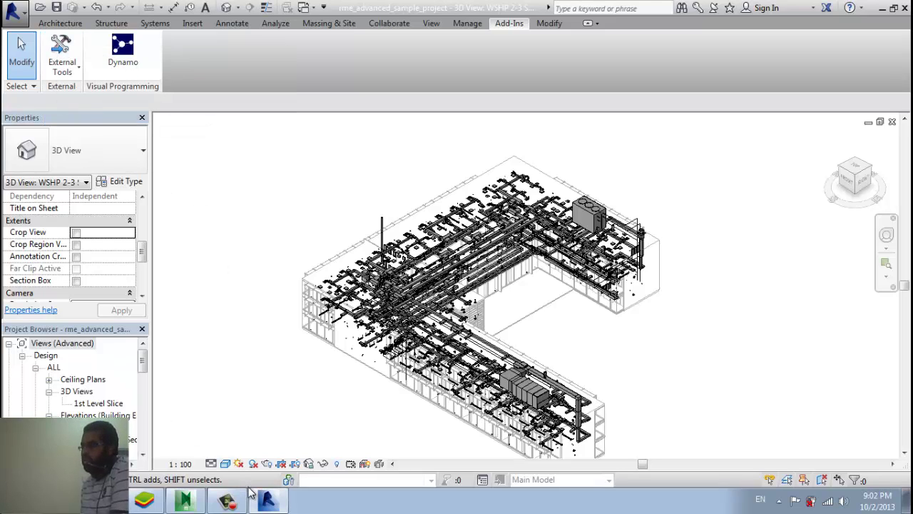
# - Return to Navisworks, try SwitchBack for the current clash viewpoint, and check the 3D view in Revit
pyautogui.click(185, 499)
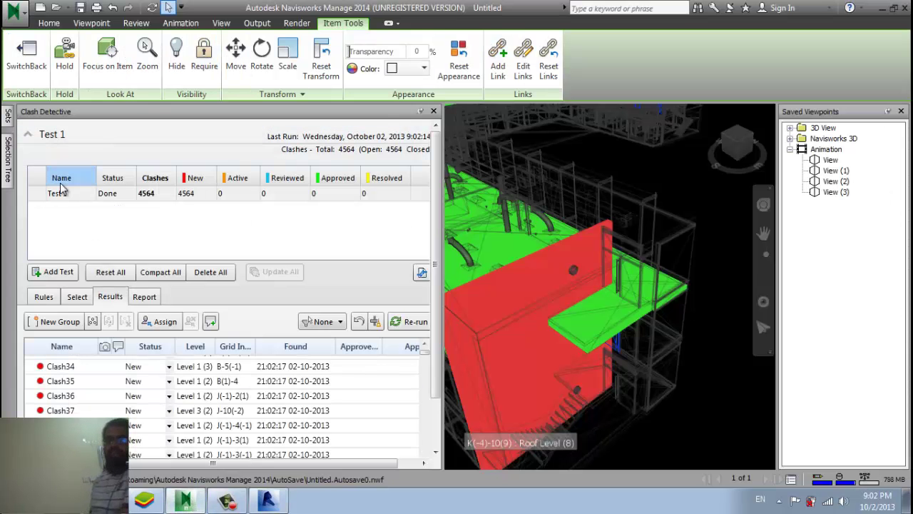
pyautogui.click(42, 65)
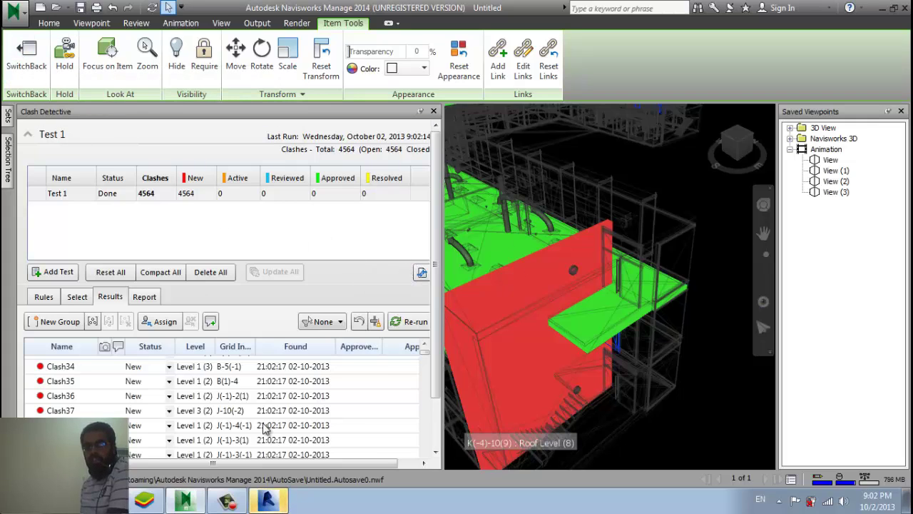
pyautogui.click(276, 503)
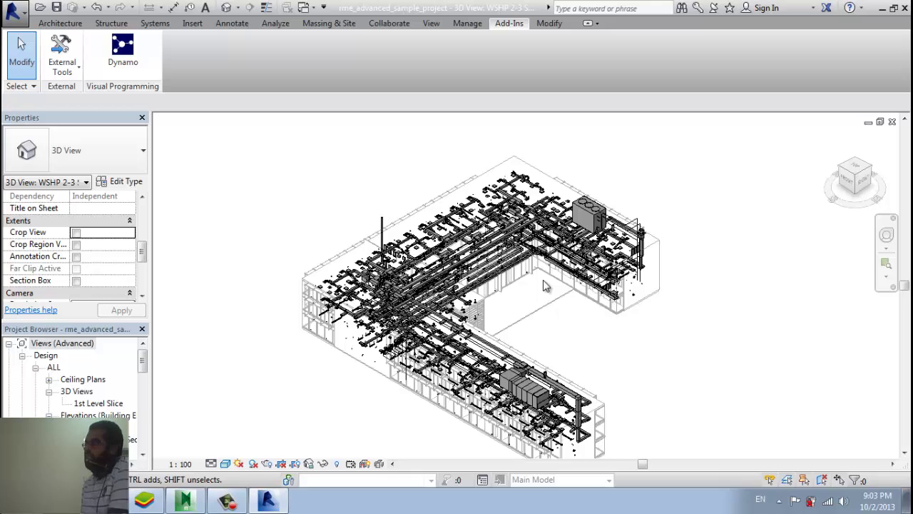
# - Return to Navisworks and examine further clashes in the model, from Clash36 down the list to Clash102
pyautogui.click(184, 499)
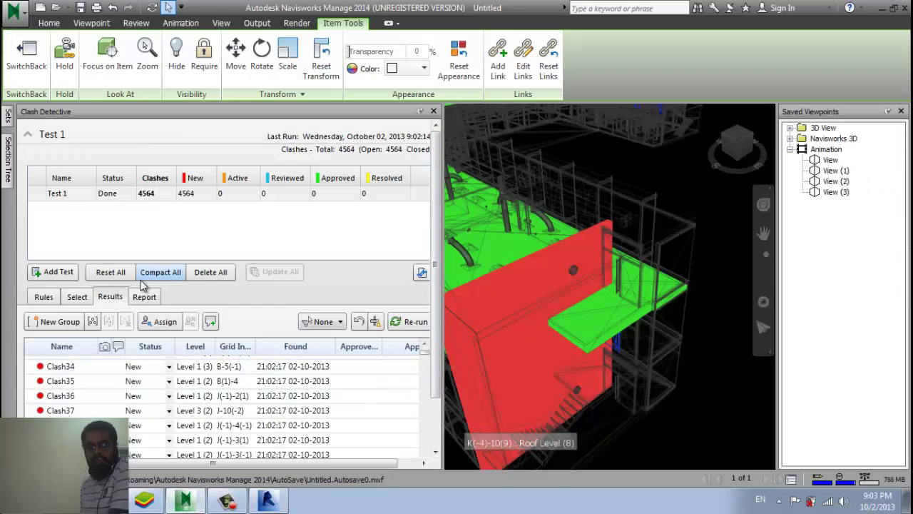
pyautogui.click(86, 395)
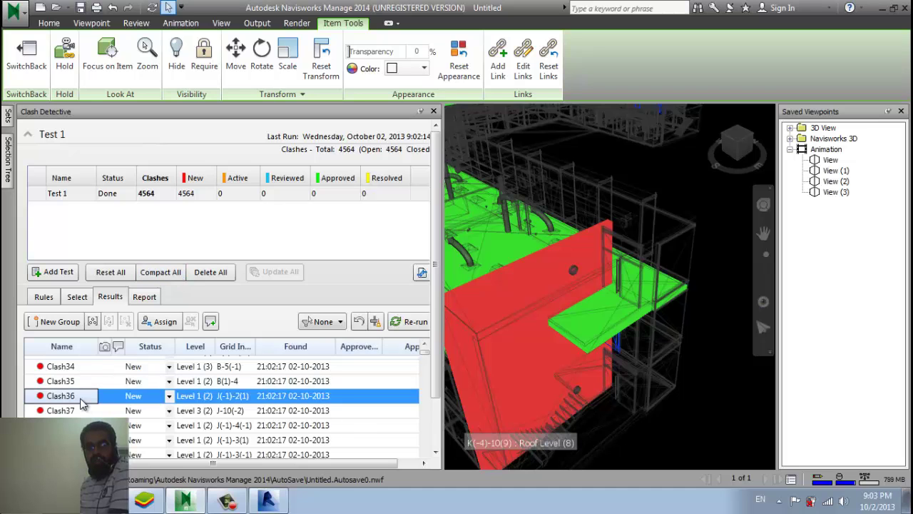
pyautogui.scroll(-2, 86, 400)
pyautogui.click(85, 447)
pyautogui.scroll(-10, 86, 428)
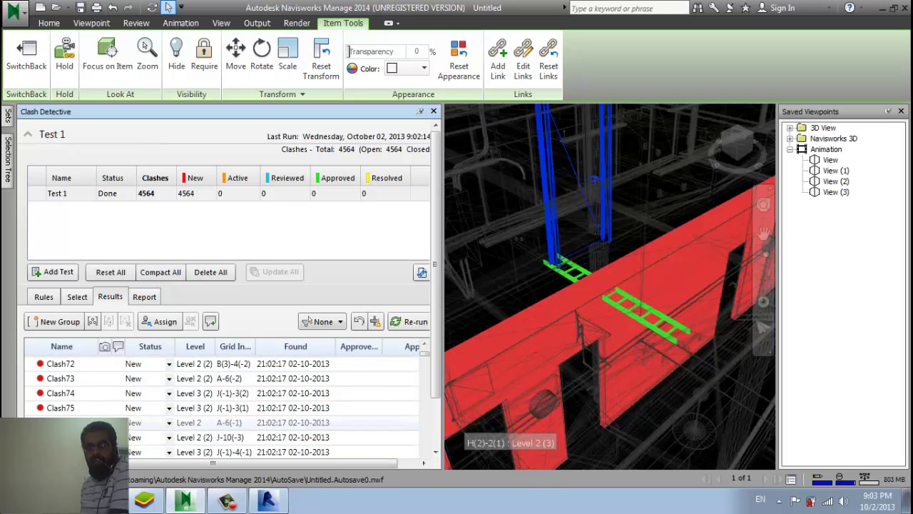
pyautogui.click(85, 423)
pyautogui.click(86, 452)
pyautogui.scroll(-9, 86, 429)
pyautogui.click(86, 433)
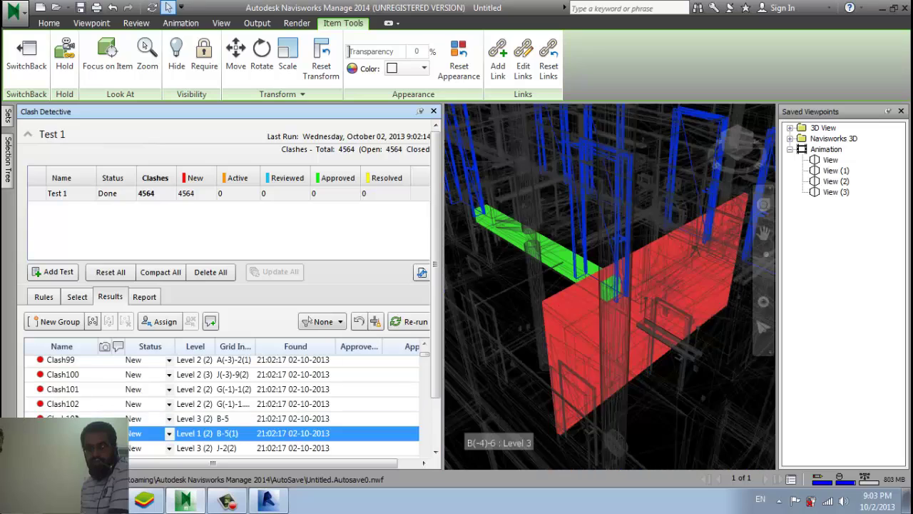
pyautogui.click(73, 404)
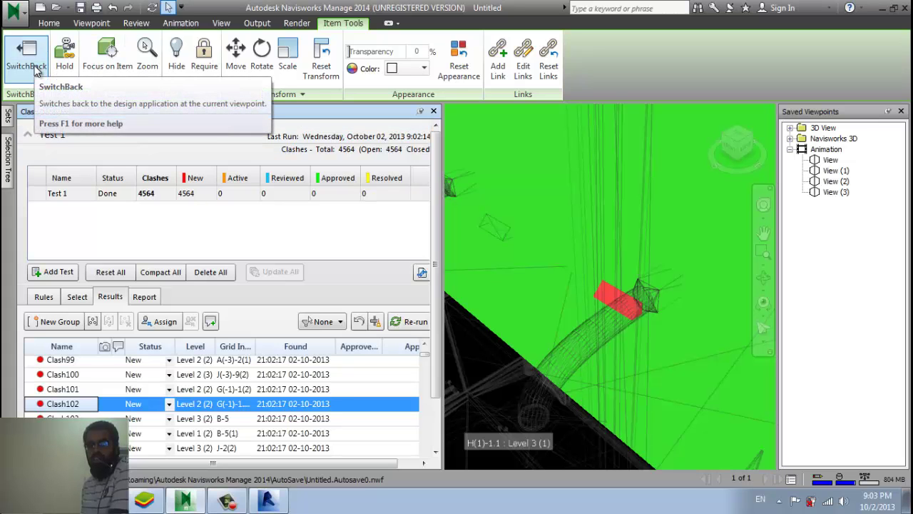
# - Switch to Revit and review the external tools it offers for Navisworks export and SwitchBack
pyautogui.click(267, 501)
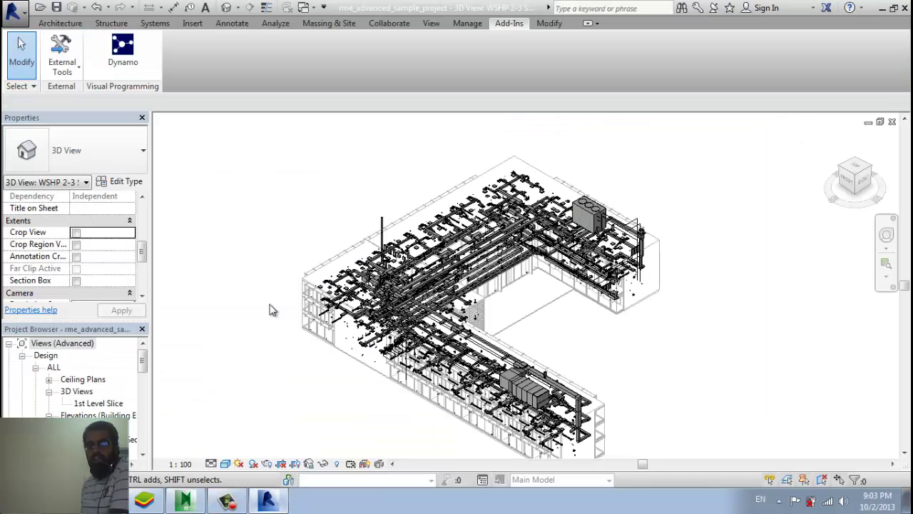
pyautogui.click(75, 74)
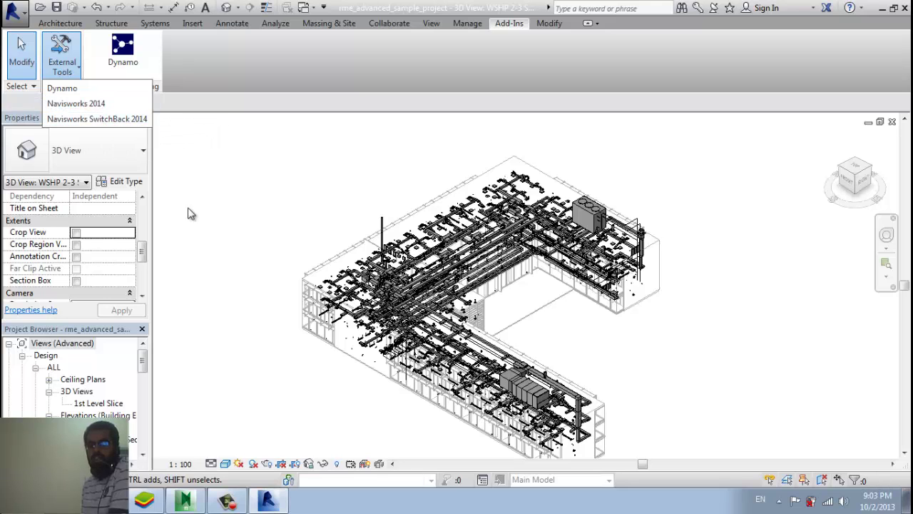
pyautogui.click(187, 497)
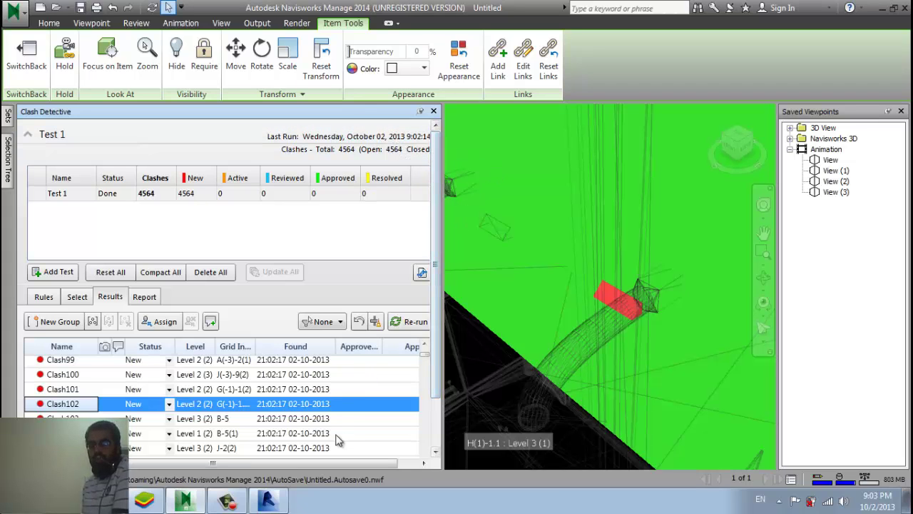
pyautogui.click(269, 500)
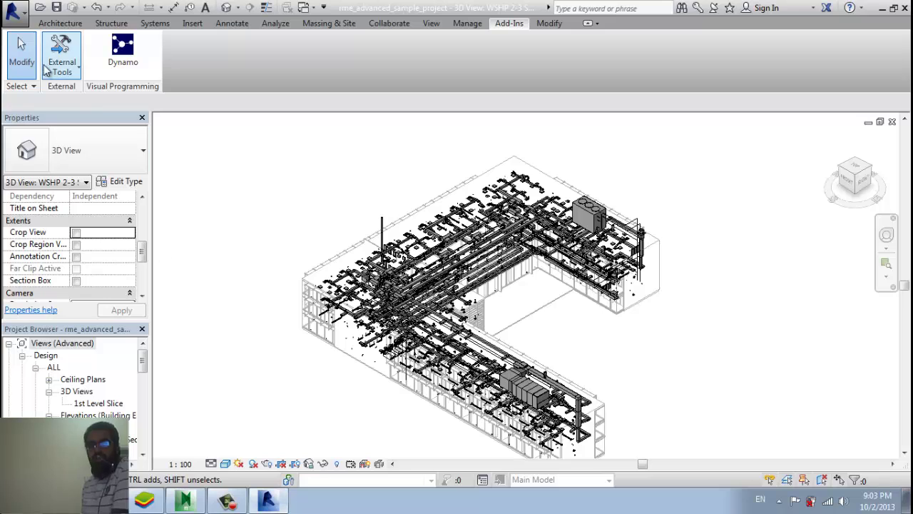
# - Return to Navisworks, select the whole rme_advanced_sample_project.nwc file in the selection tree, and review its SwitchBack command
pyautogui.moveTo(198, 503)
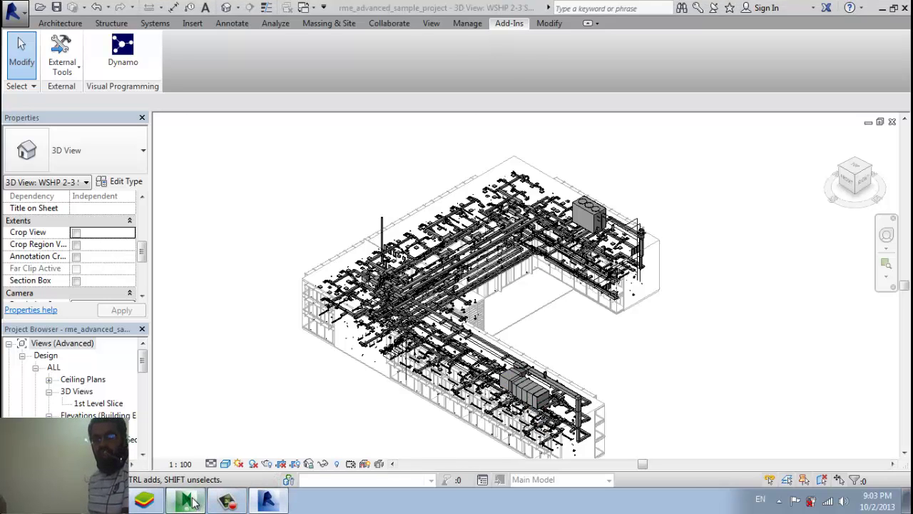
pyautogui.click(194, 503)
pyautogui.click(48, 23)
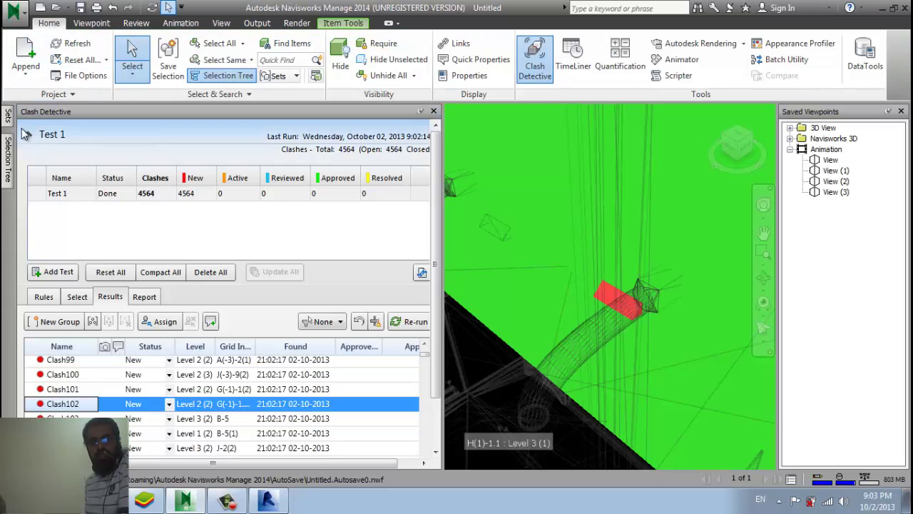
pyautogui.moveTo(7, 172)
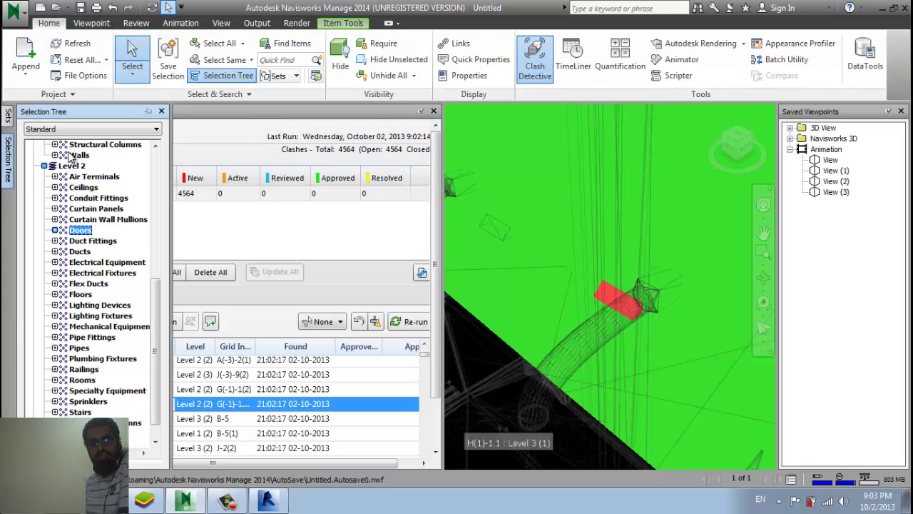
pyautogui.click(78, 155)
pyautogui.scroll(8, 69, 160)
pyautogui.click(61, 146)
pyautogui.rightClick(61, 146)
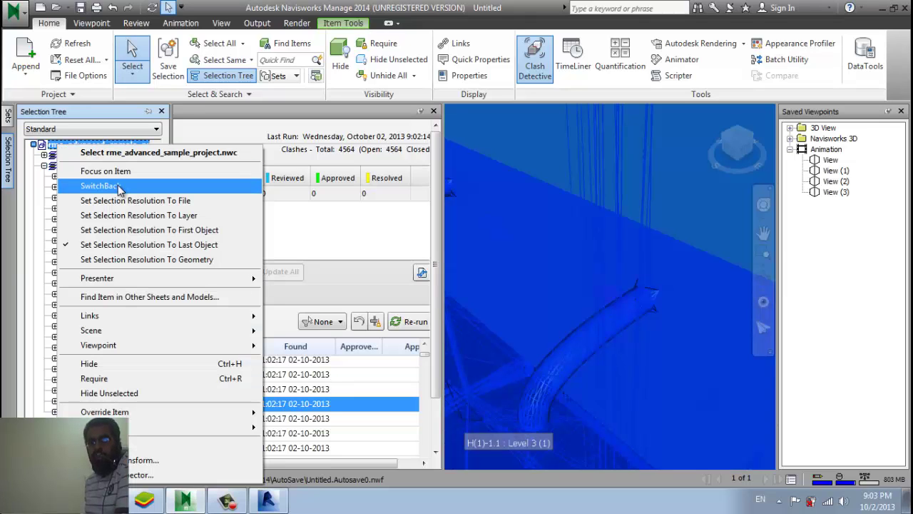
pyautogui.click(74, 123)
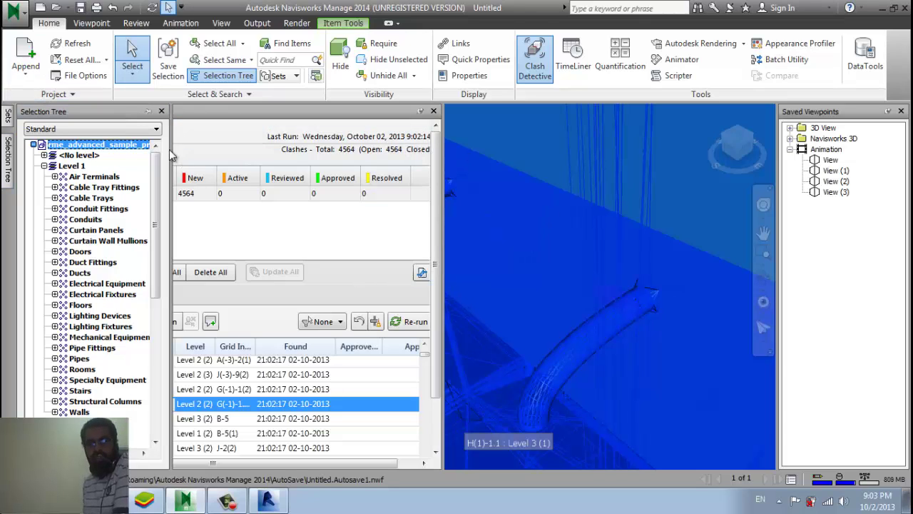
# - Open TimeLiner in place of Clash Detective and add a new task to its task list
pyautogui.click(589, 66)
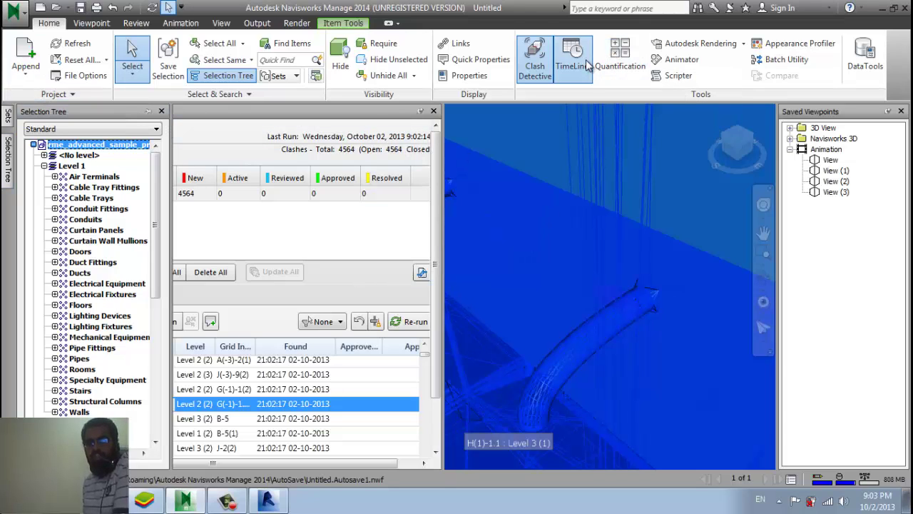
pyautogui.click(433, 112)
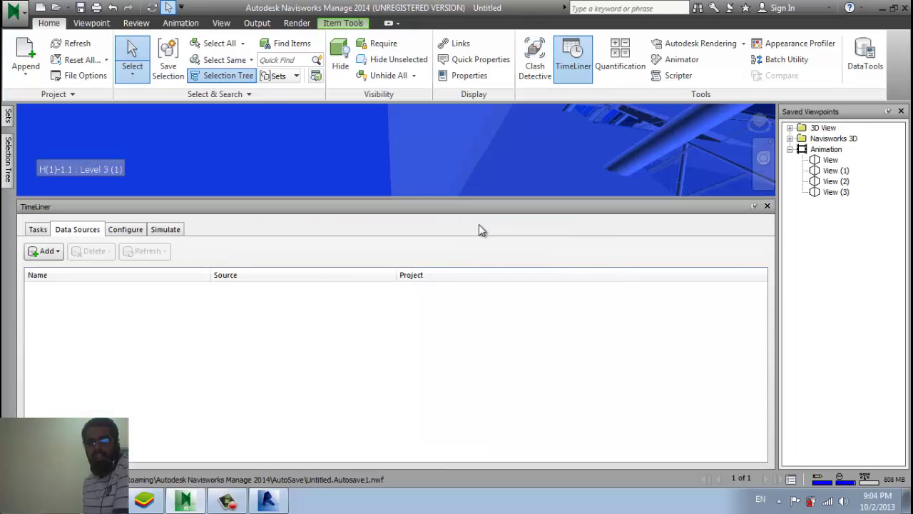
pyautogui.click(37, 229)
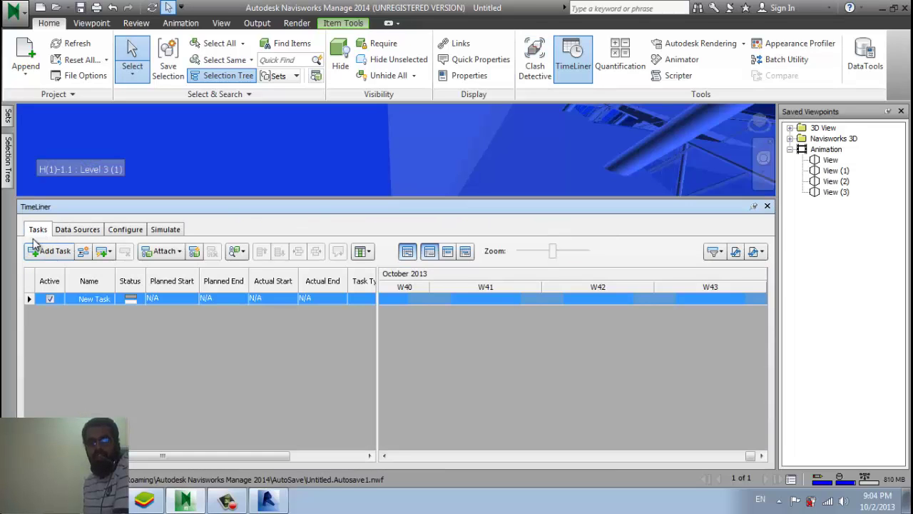
pyautogui.rightClick(62, 333)
pyautogui.click(100, 342)
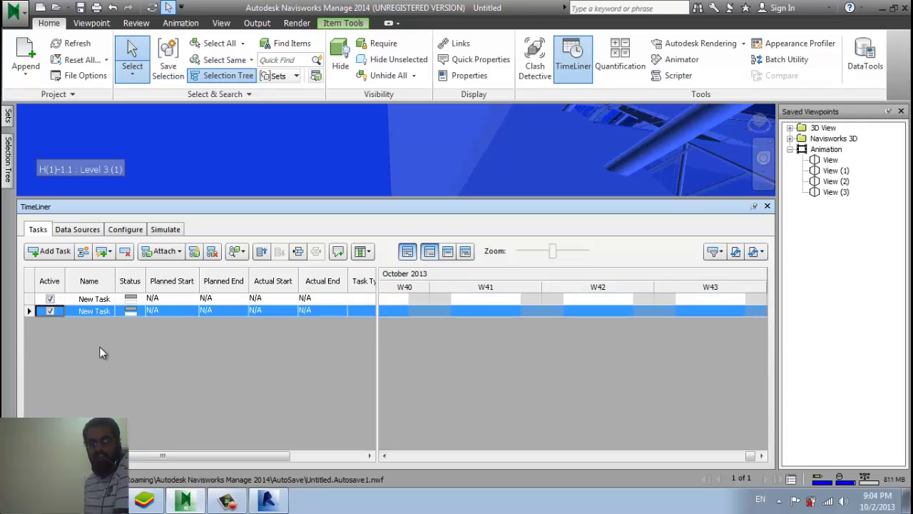
# - Auto-add TimeLiner tasks for every saved set
pyautogui.rightClick(100, 350)
pyautogui.moveTo(156, 376)
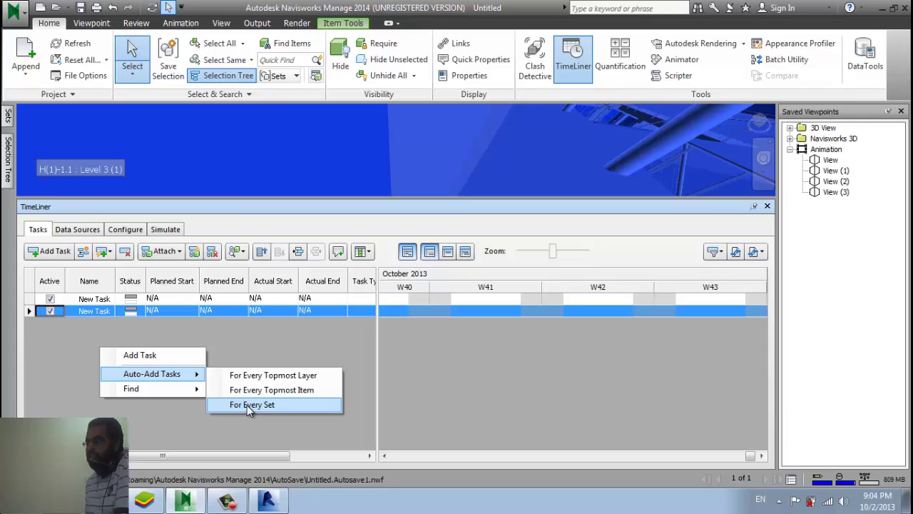
pyautogui.click(247, 404)
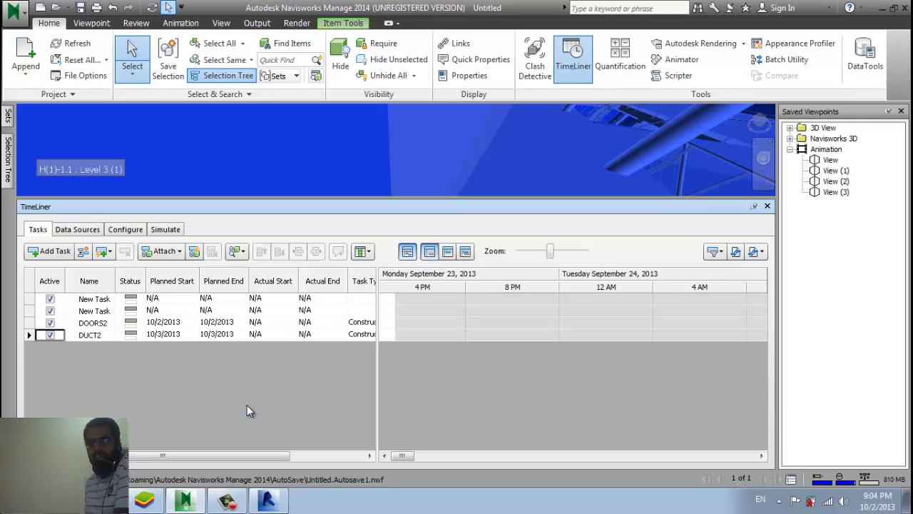
# - Set the planned end date of the DOORS2 task to 10/10/2013
pyautogui.click(97, 325)
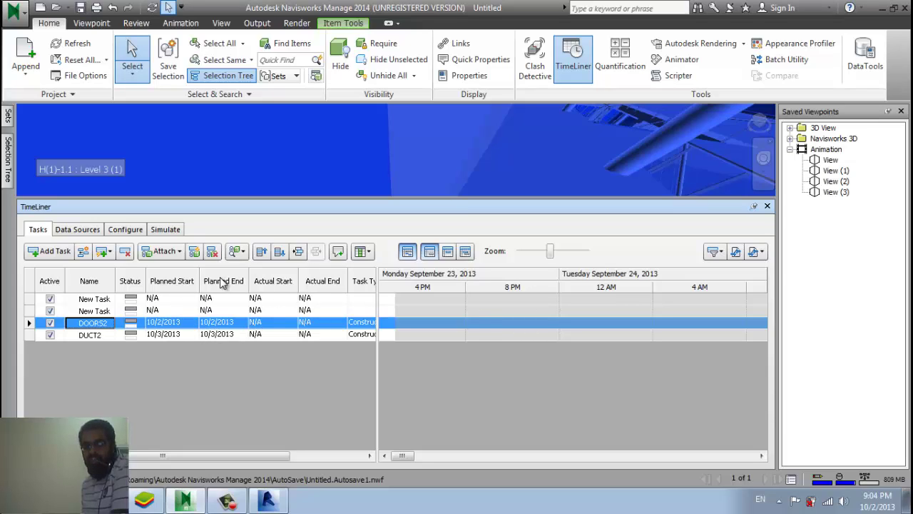
pyautogui.click(241, 324)
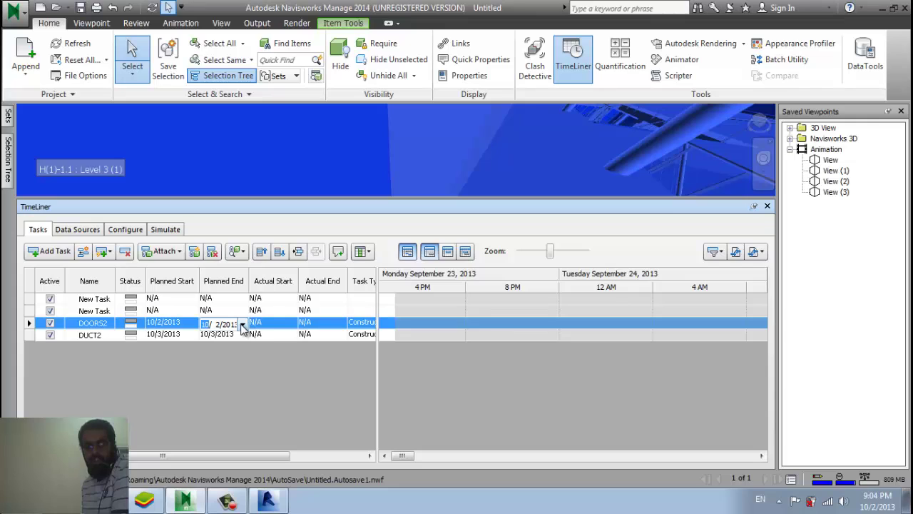
pyautogui.click(243, 324)
pyautogui.click(295, 378)
pyautogui.moveTo(402, 456); pyautogui.dragTo(347, 457)
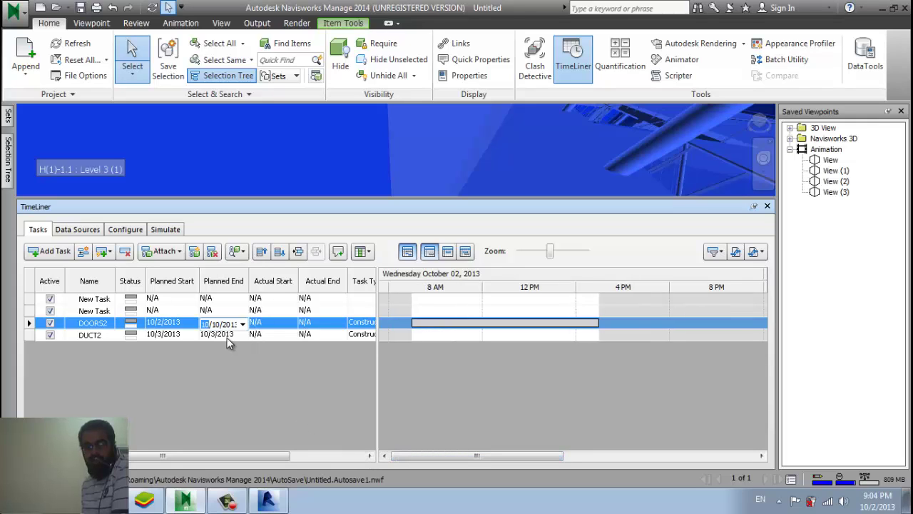
# - Set the DUCT2 task's planned start to 10/10/2013 and its planned end to 10/16/2013
pyautogui.click(186, 337)
pyautogui.click(193, 336)
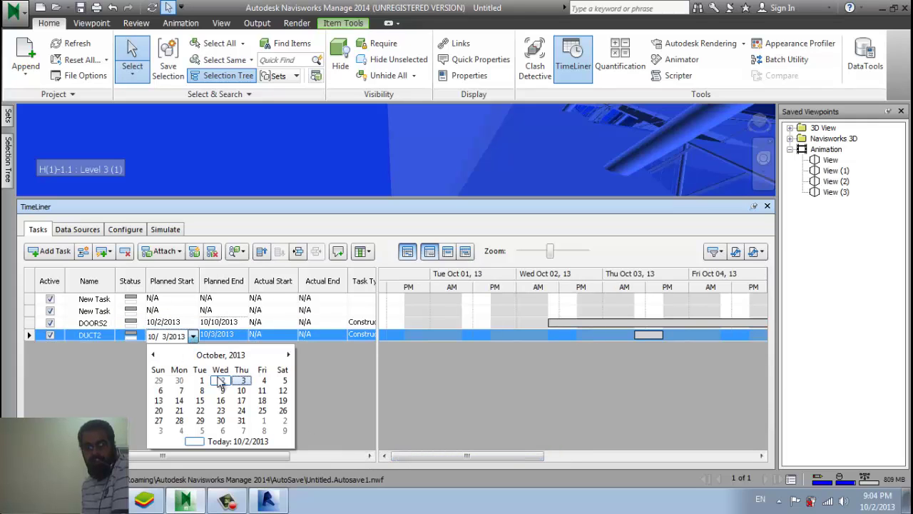
pyautogui.click(241, 391)
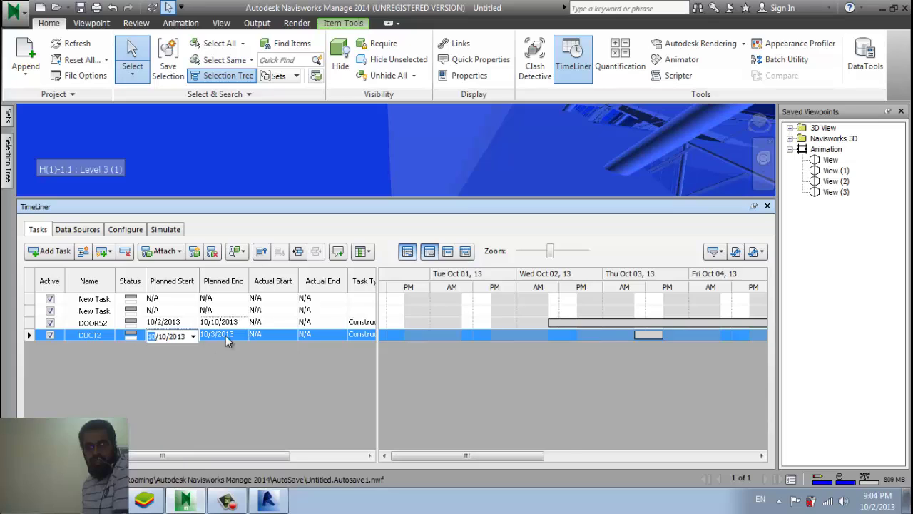
pyautogui.click(234, 336)
pyautogui.click(242, 336)
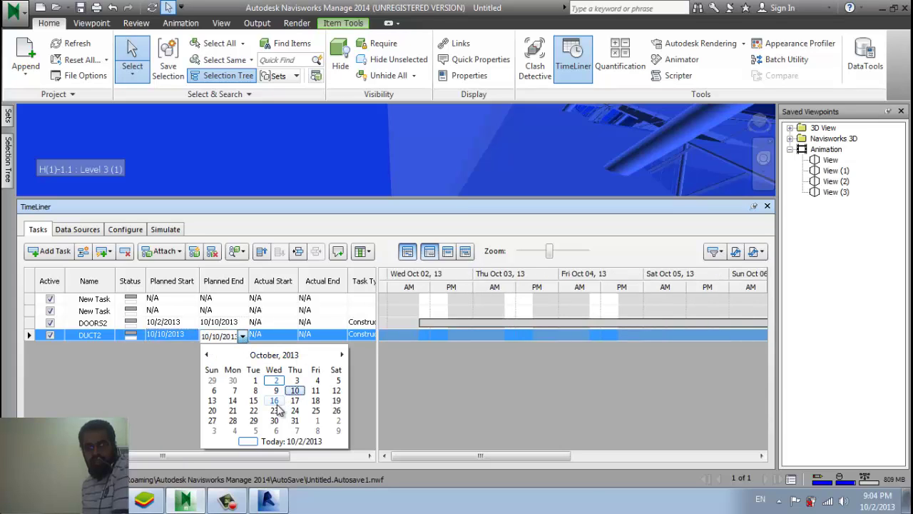
pyautogui.click(275, 402)
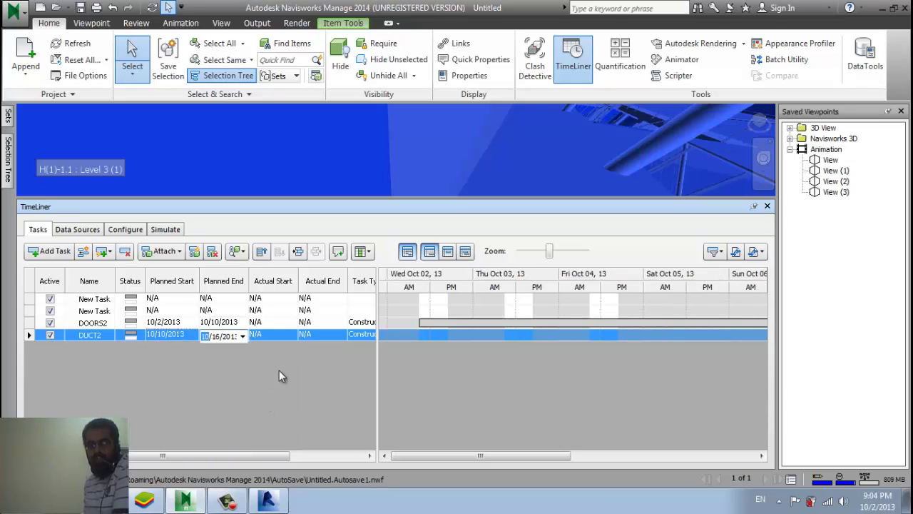
pyautogui.click(162, 377)
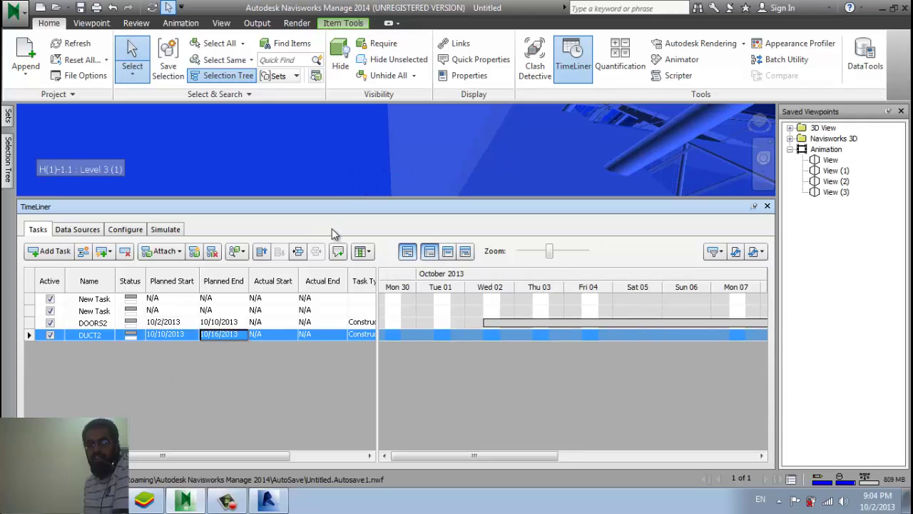
# - Reorient the 3D view and enlarge it by reducing the height of the TimeLiner panel
pyautogui.scroll(3, 264, 166)
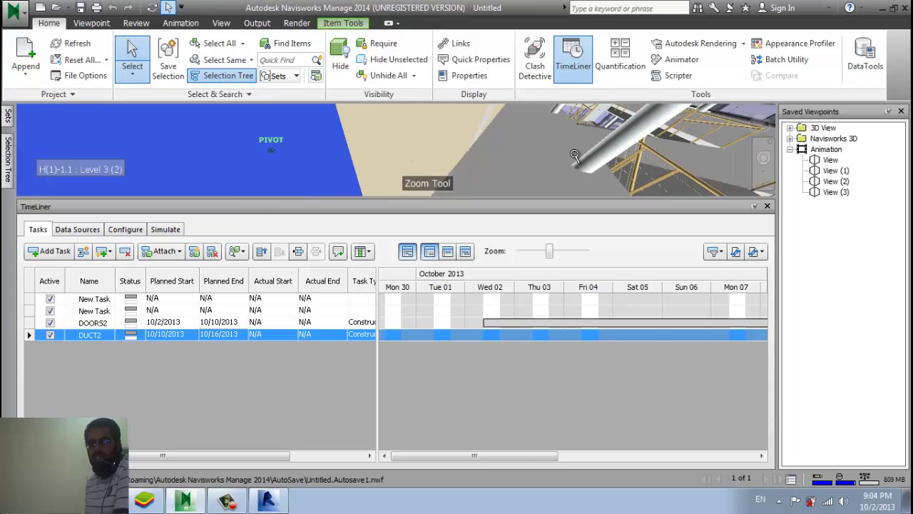
pyautogui.click(754, 123)
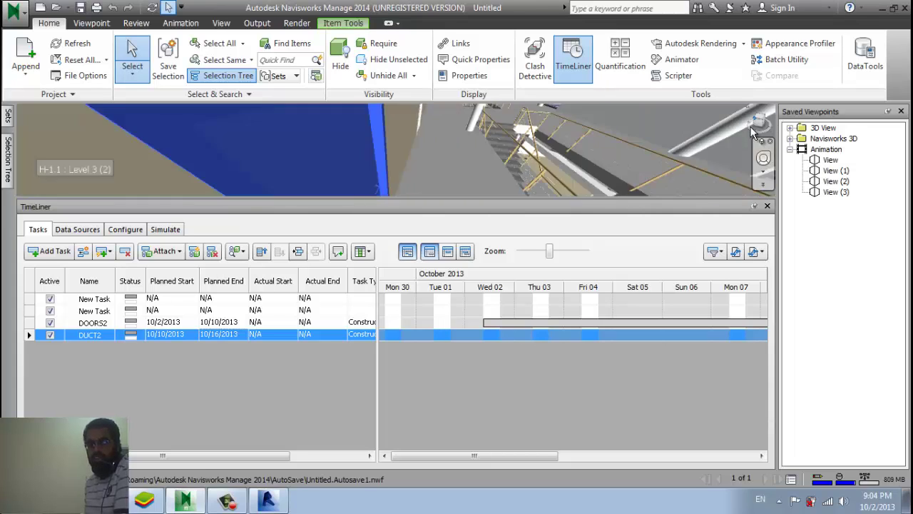
pyautogui.moveTo(634, 197); pyautogui.dragTo(616, 341)
# - Try to add a Microsoft Project 2007-2013 data source to TimeLiner
pyautogui.click(86, 375)
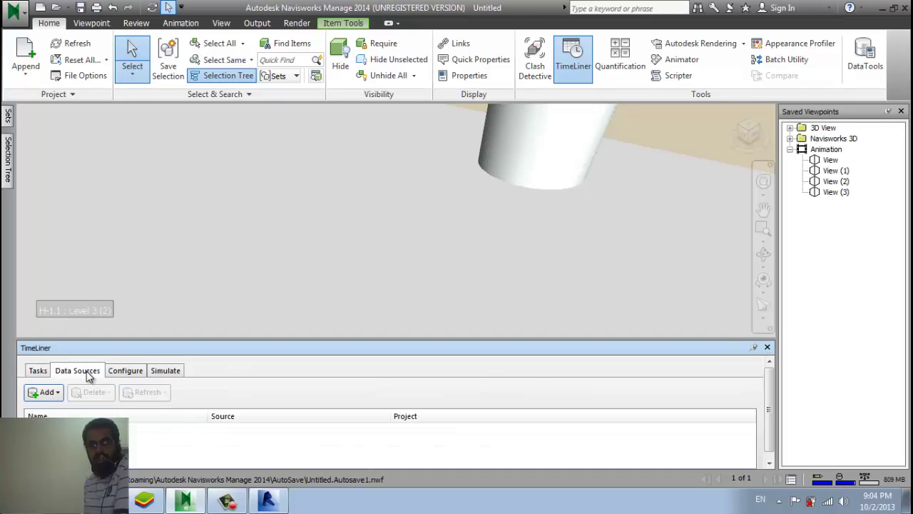
pyautogui.click(46, 393)
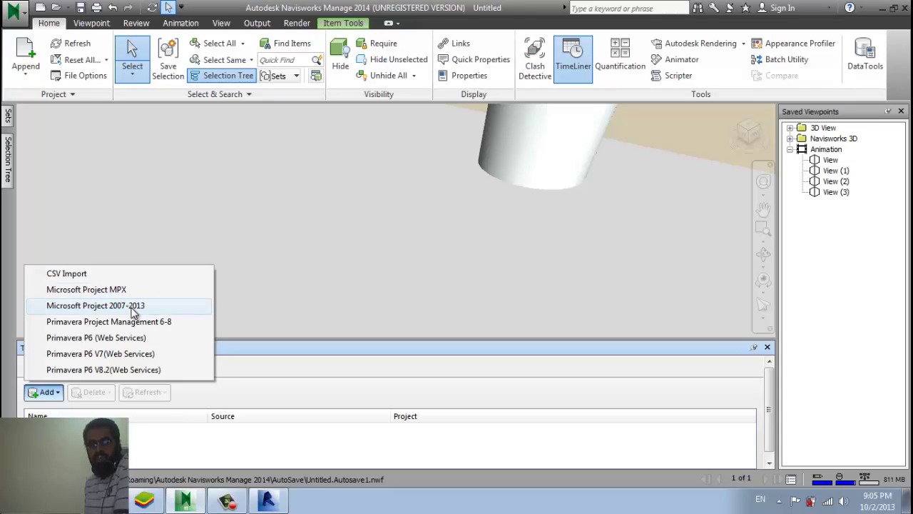
pyautogui.click(134, 308)
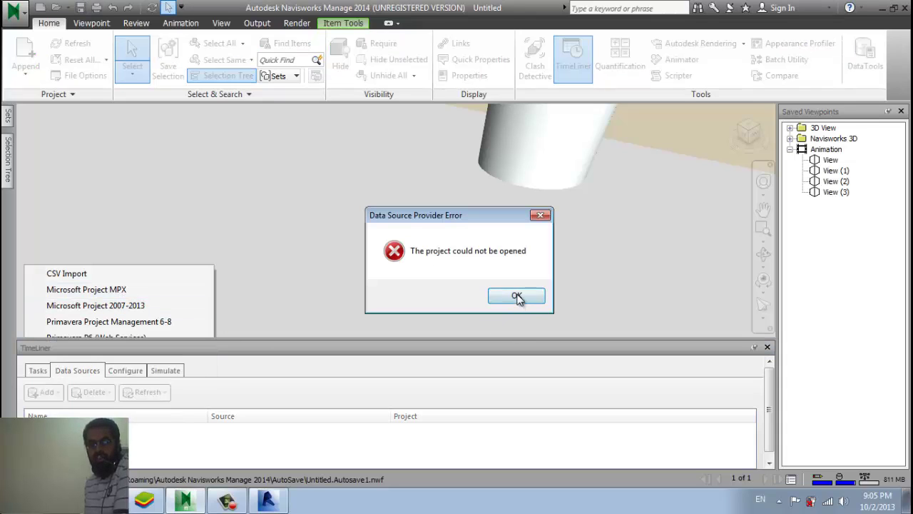
pyautogui.click(518, 297)
# - Add a Microsoft Project MPX data source using the b4ubuild_sample.MPX file from the Downloads folder
pyautogui.click(53, 391)
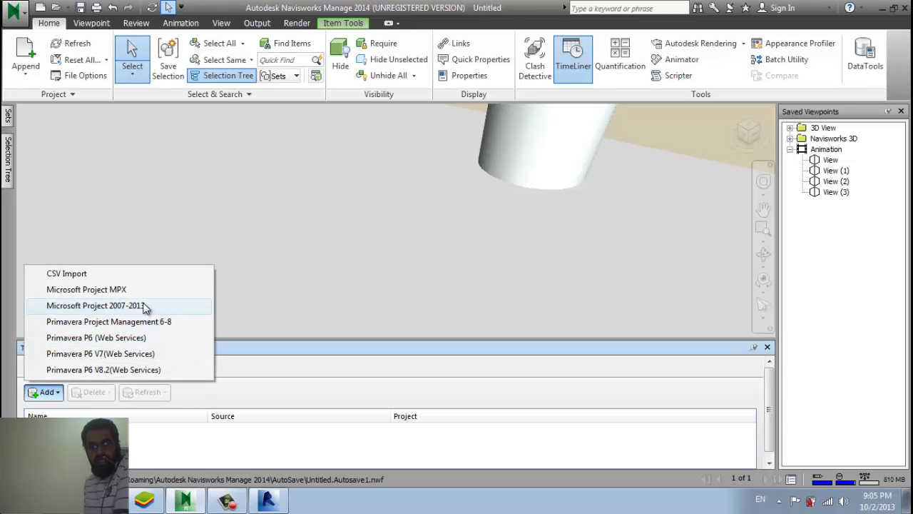
pyautogui.click(139, 291)
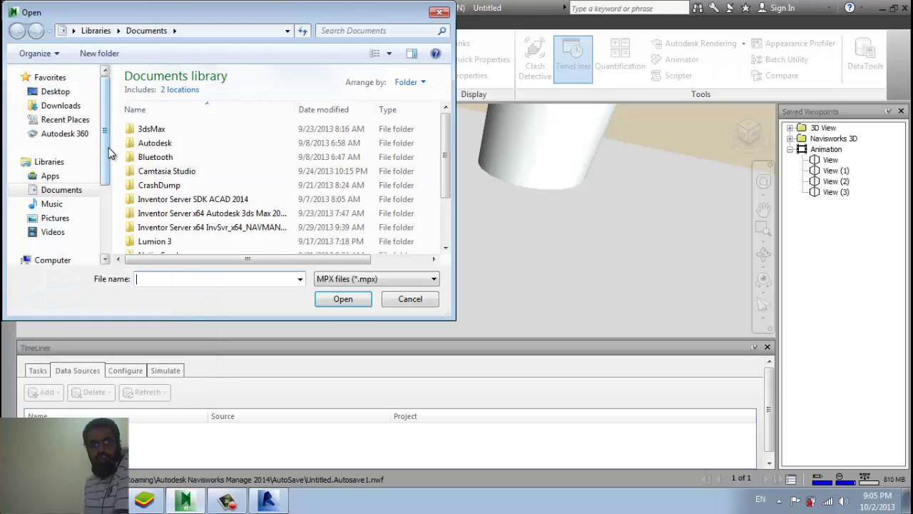
pyautogui.click(55, 91)
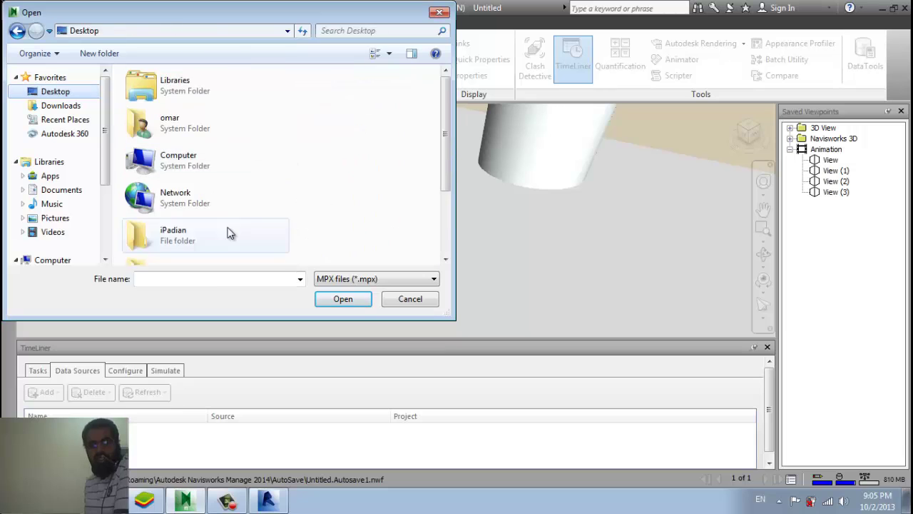
pyautogui.scroll(-3, 226, 227)
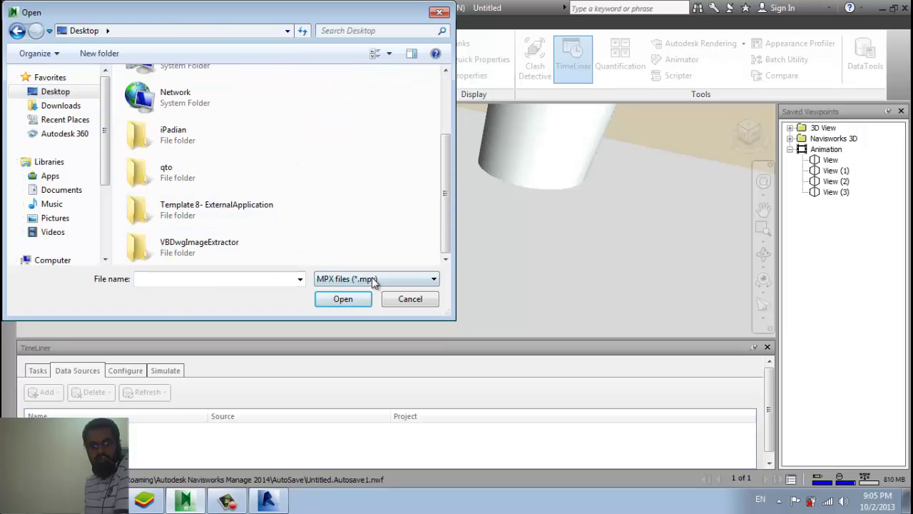
pyautogui.click(67, 107)
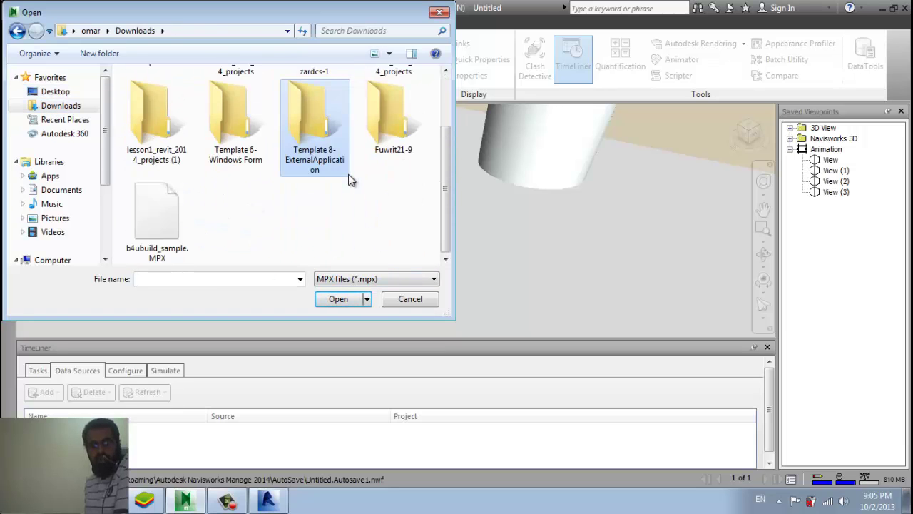
pyautogui.doubleClick(158, 214)
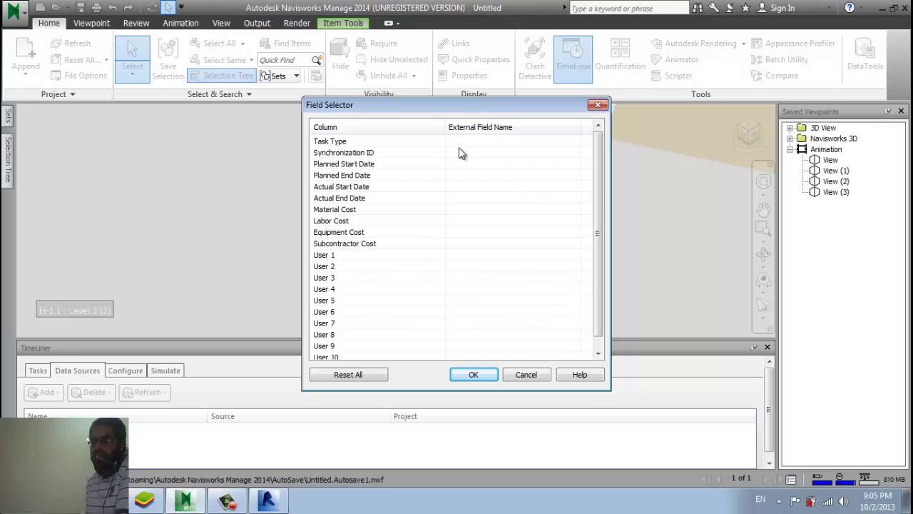
# - Map the Task Type column to the external field ID and the Synchronization ID column to Unique ID
pyautogui.click(550, 142)
pyautogui.click(561, 145)
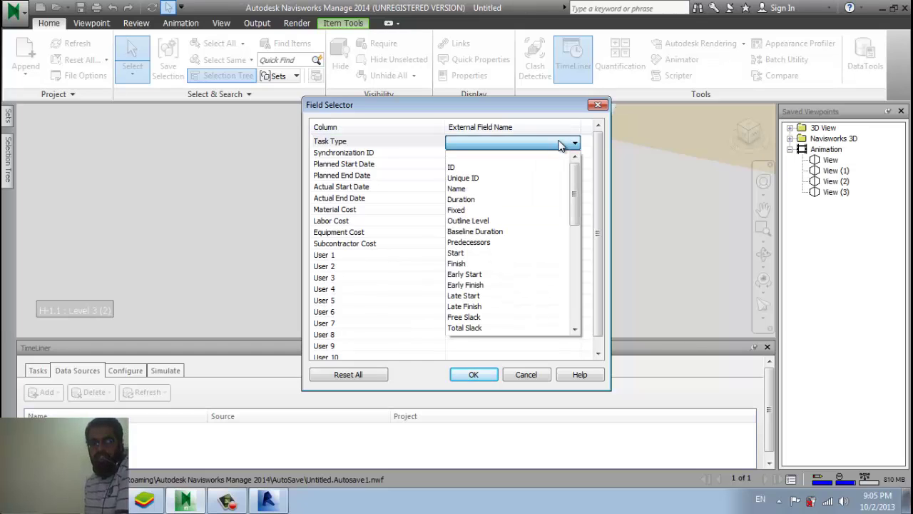
pyautogui.click(479, 166)
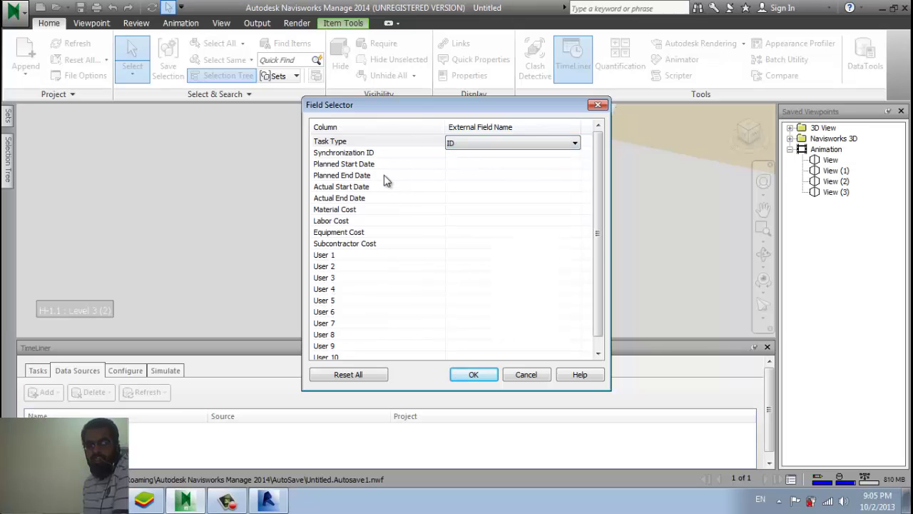
pyautogui.click(400, 154)
pyautogui.click(480, 155)
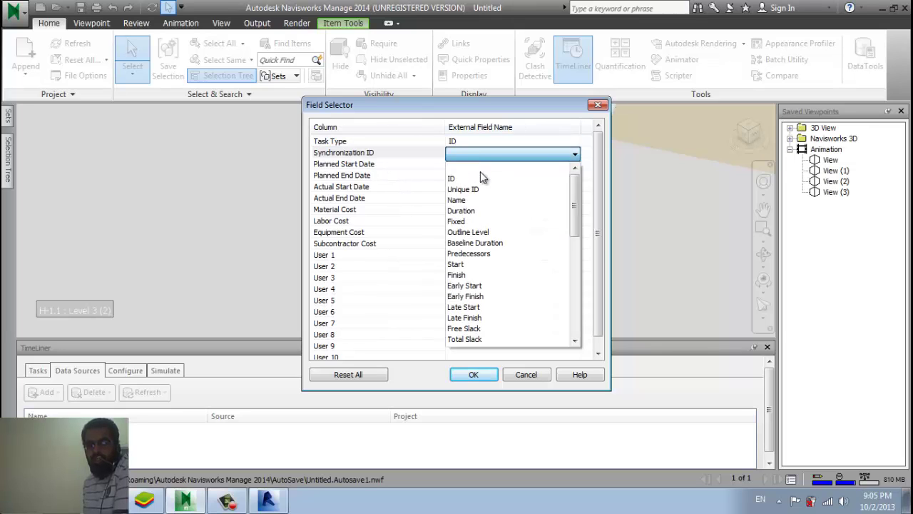
pyautogui.click(480, 177)
pyautogui.click(478, 154)
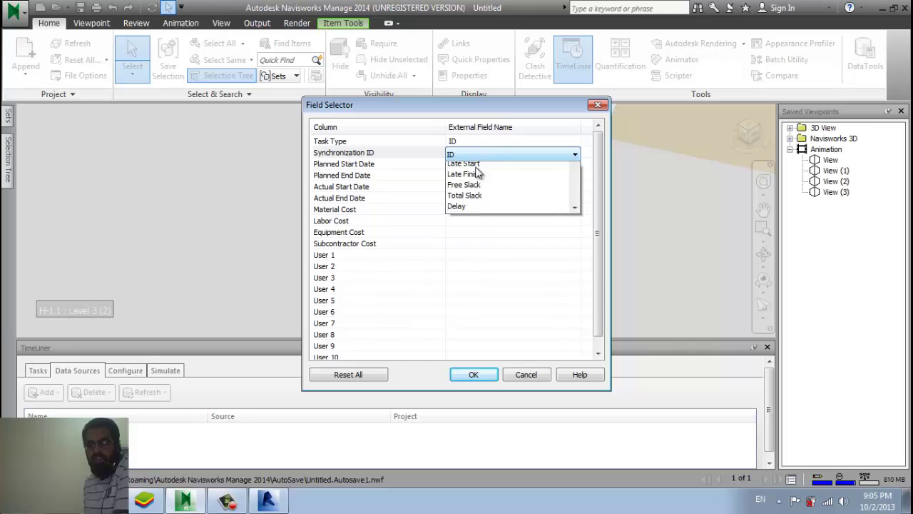
pyautogui.click(474, 178)
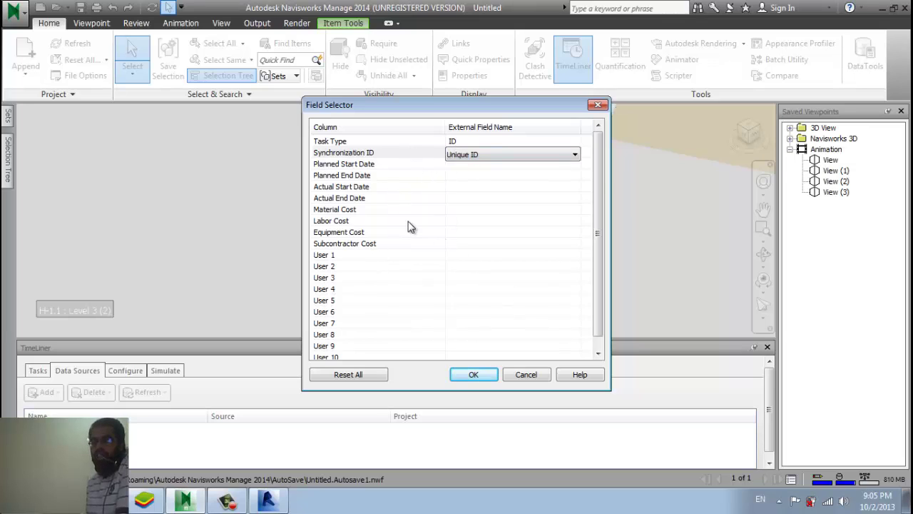
# - Map the Planned Start Date column to the external field Early Start
pyautogui.click(371, 165)
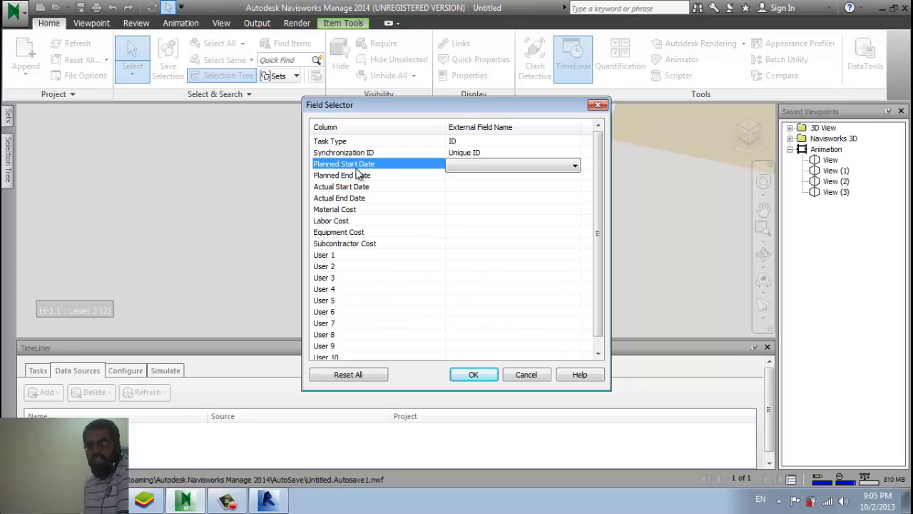
pyautogui.click(475, 165)
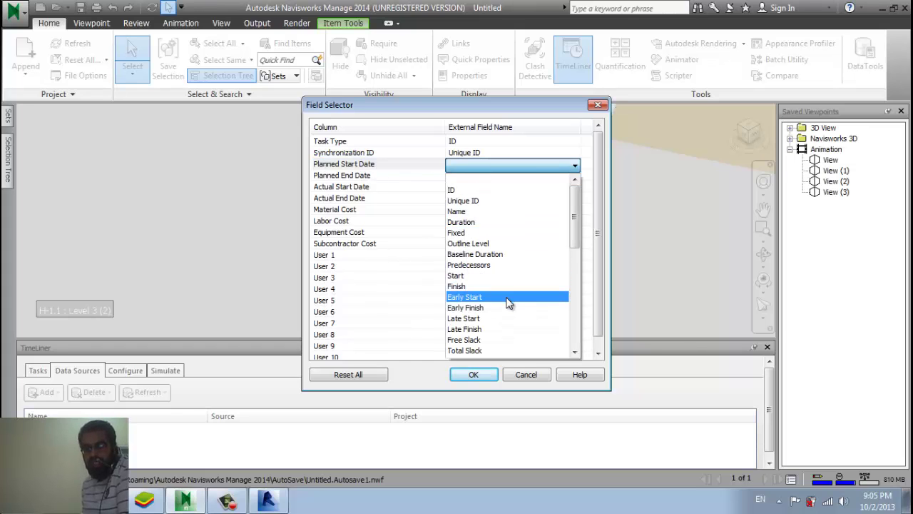
pyautogui.scroll(-1, 509, 305)
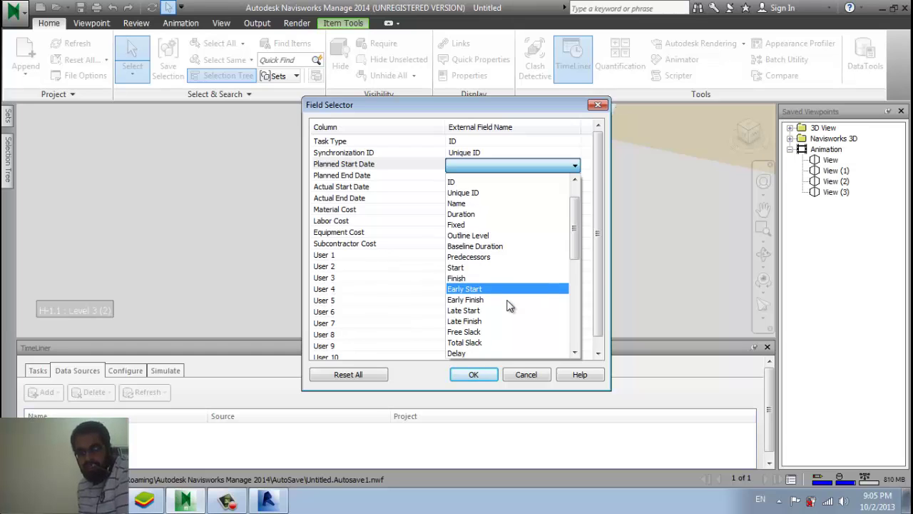
pyautogui.scroll(-1, 509, 305)
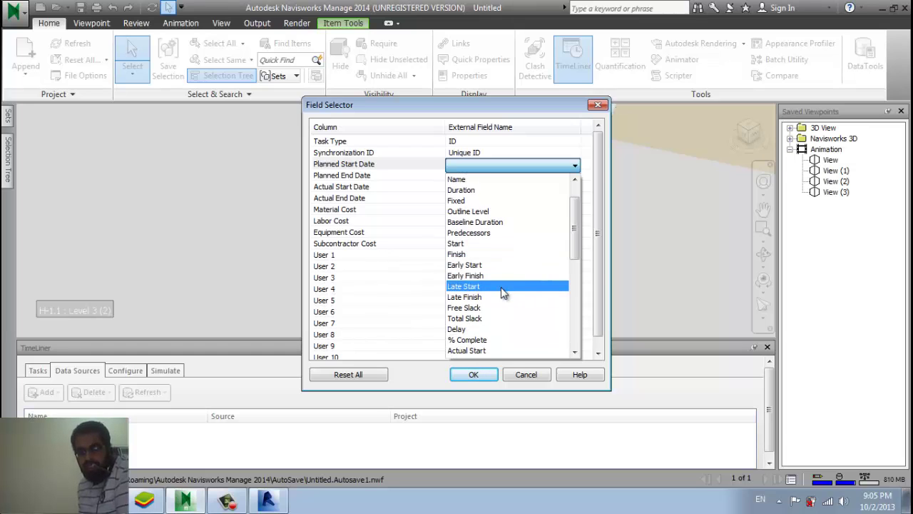
pyautogui.scroll(-2, 503, 304)
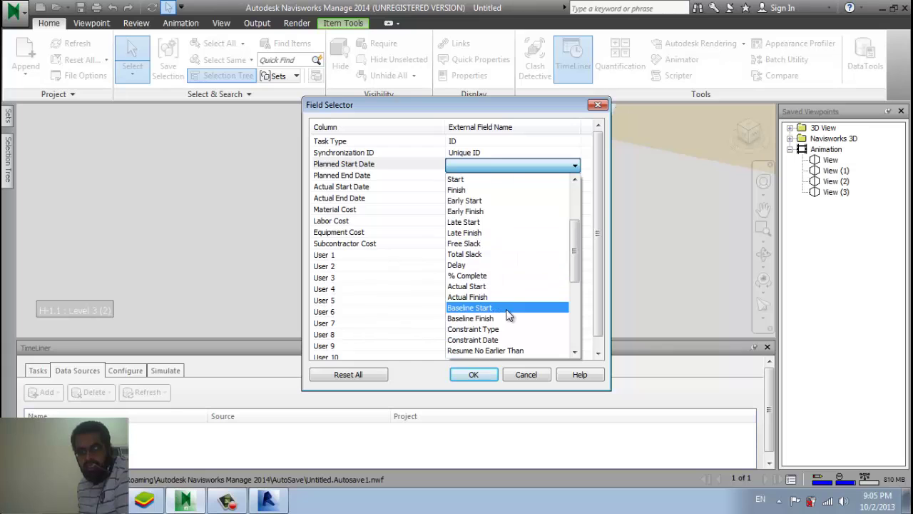
pyautogui.scroll(-2, 508, 308)
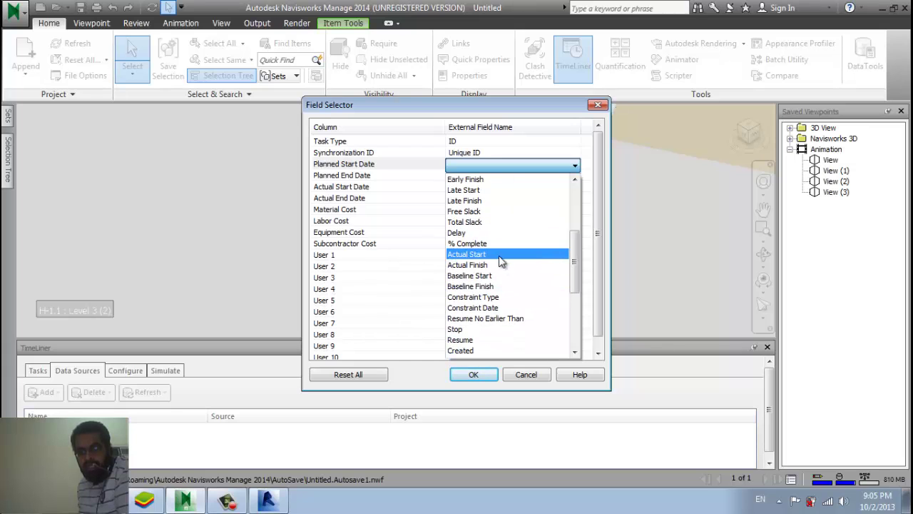
pyautogui.scroll(-3, 510, 297)
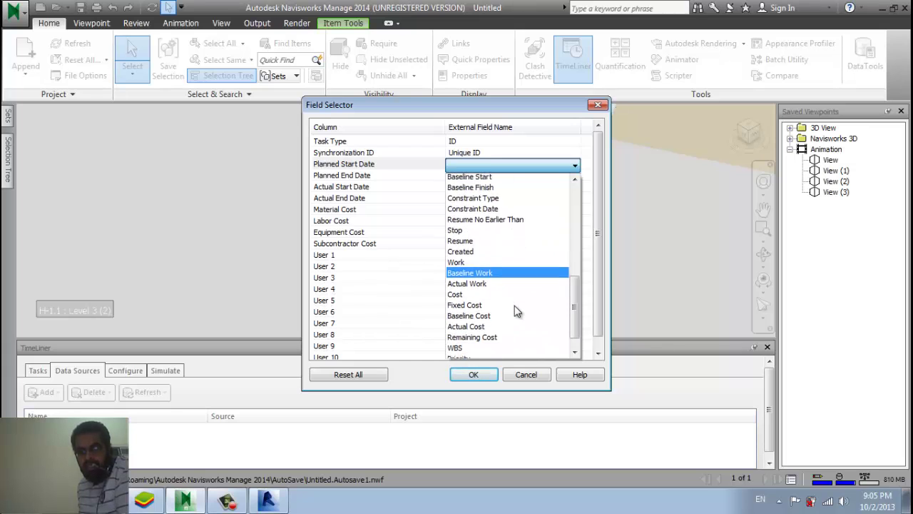
pyautogui.scroll(-2, 517, 311)
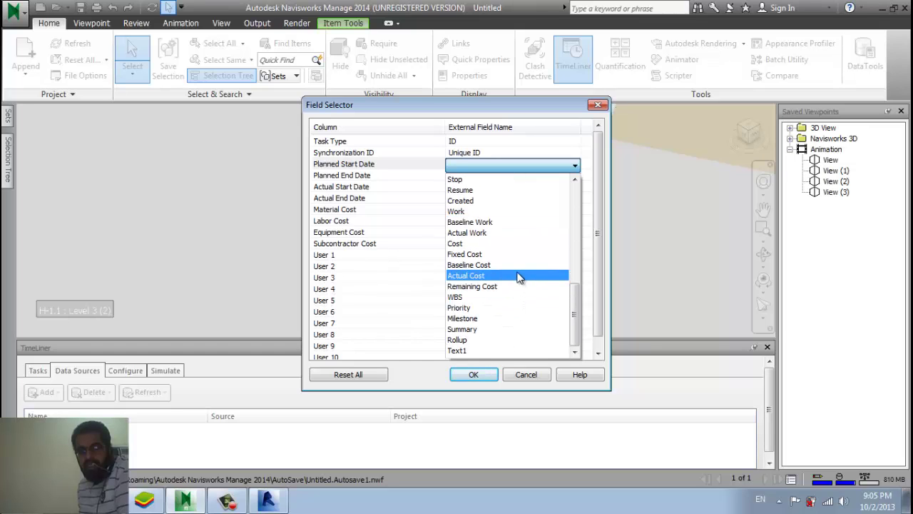
pyautogui.scroll(2, 523, 249)
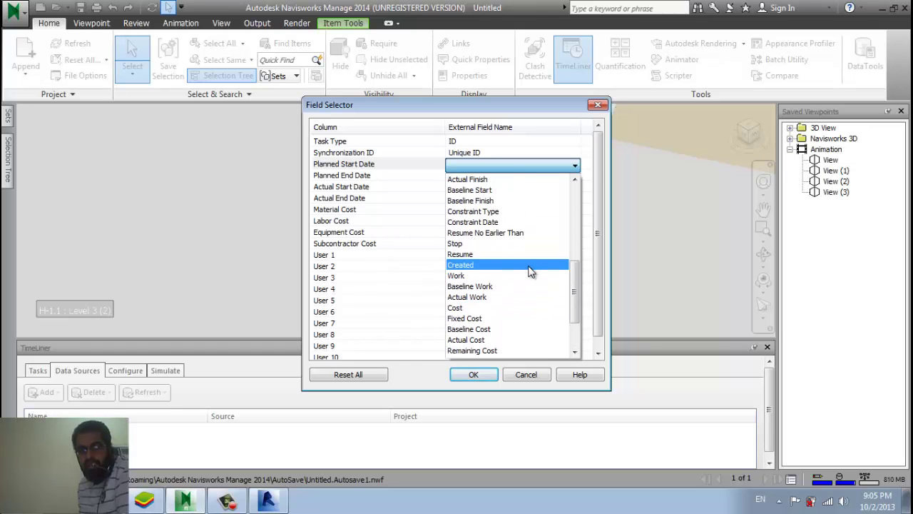
pyautogui.scroll(1, 531, 268)
pyautogui.scroll(1, 525, 209)
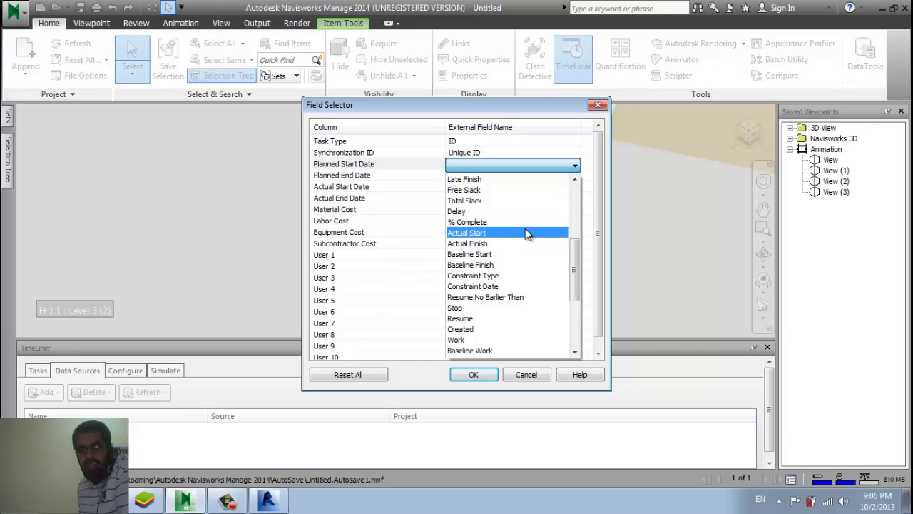
pyautogui.scroll(3, 525, 230)
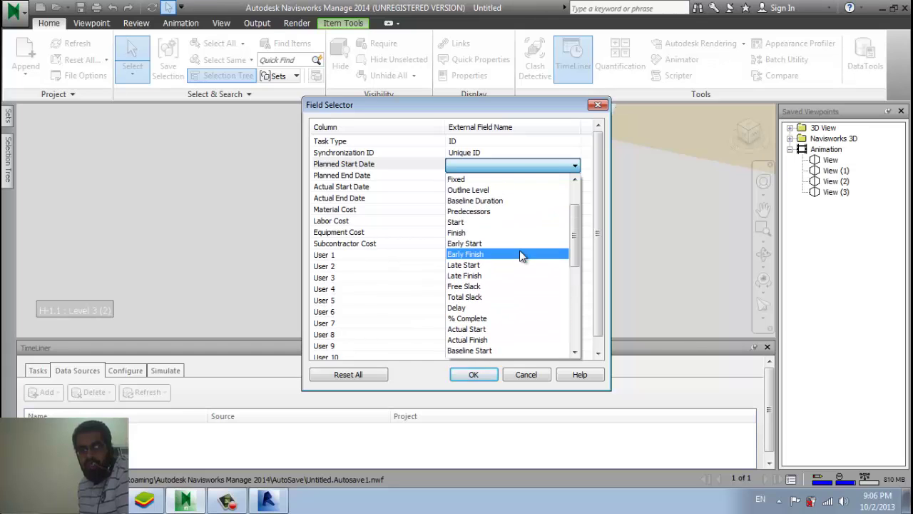
pyautogui.click(515, 244)
# - Map the Planned End Date column to Early Finish and the Actual Start Date column to Actual Start
pyautogui.click(357, 175)
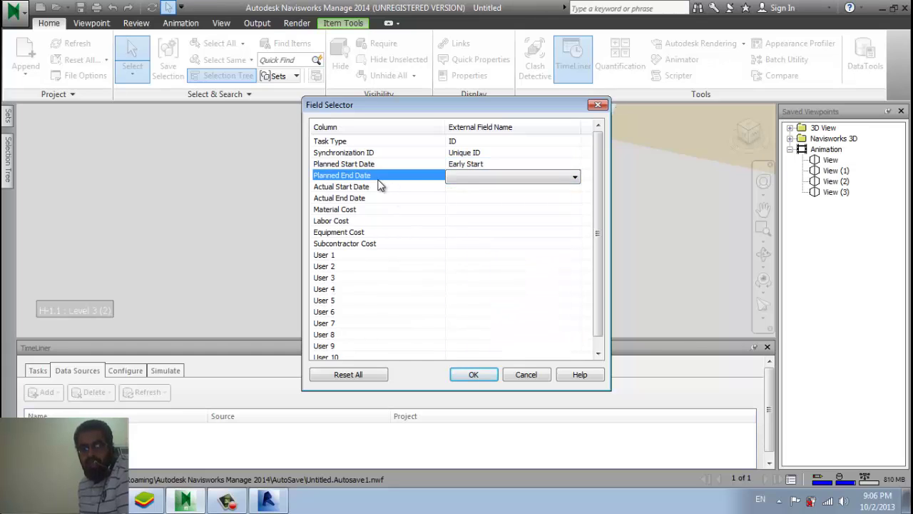
pyautogui.click(465, 178)
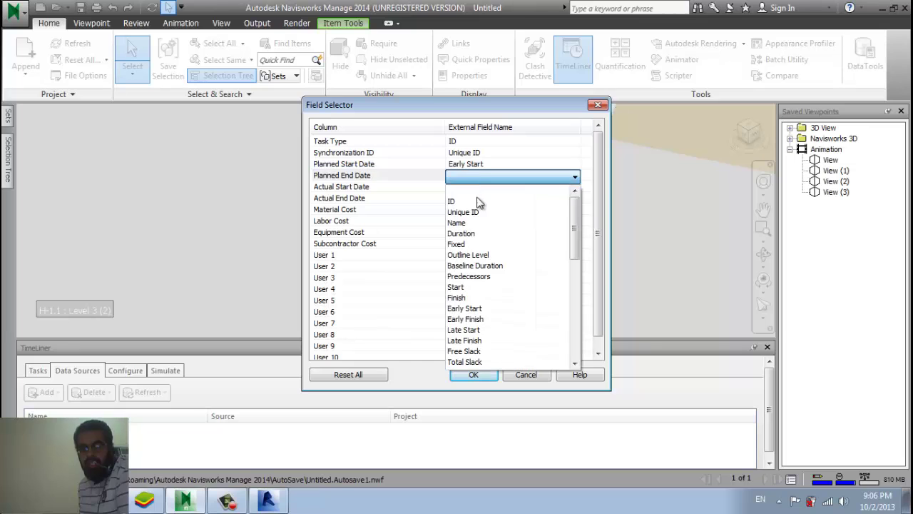
pyautogui.click(490, 320)
pyautogui.click(412, 189)
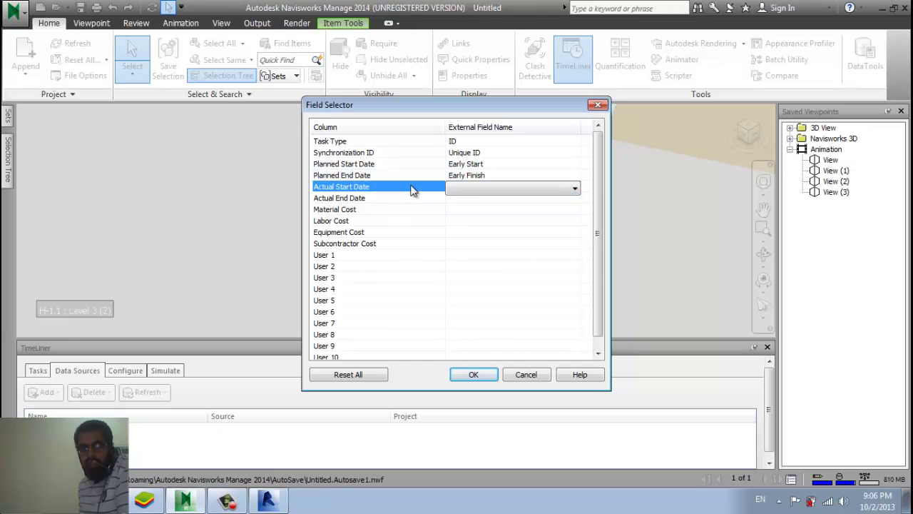
pyautogui.click(462, 190)
pyautogui.scroll(-3, 491, 350)
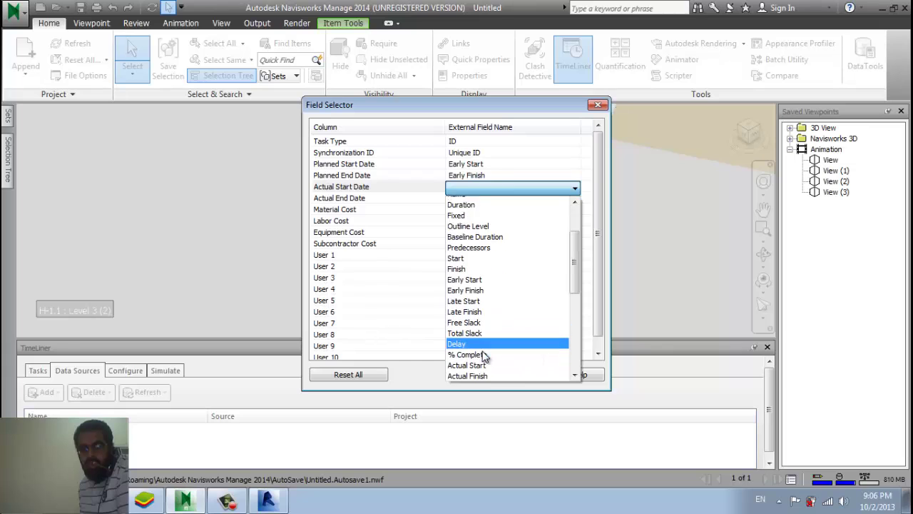
pyautogui.scroll(-1, 491, 352)
pyautogui.click(478, 309)
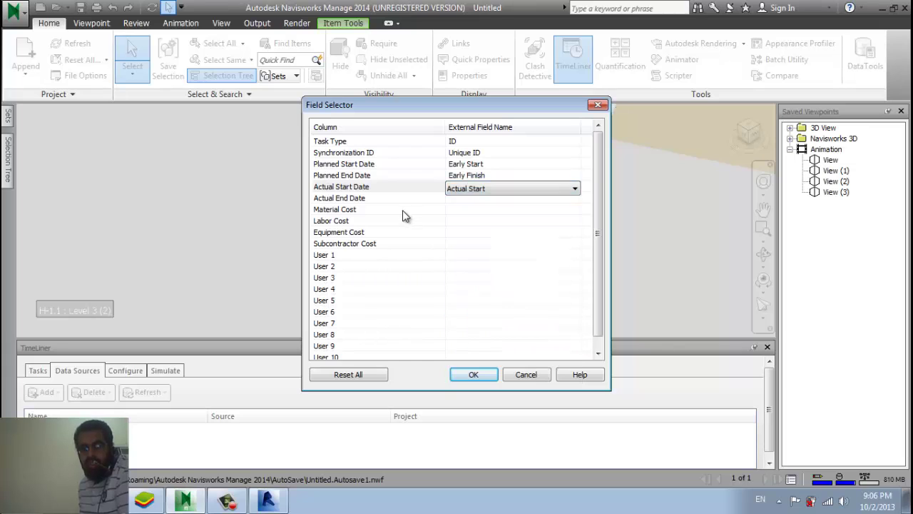
# - Map the Actual End Date column to Actual Finish and accept the field mapping for the data source
pyautogui.click(404, 208)
pyautogui.click(404, 198)
pyautogui.click(477, 199)
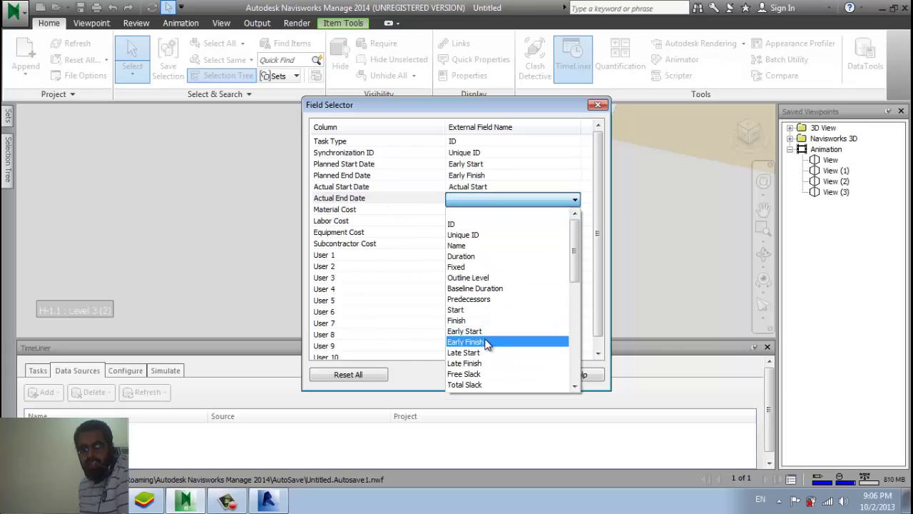
pyautogui.scroll(-1, 492, 350)
pyautogui.scroll(-1, 510, 280)
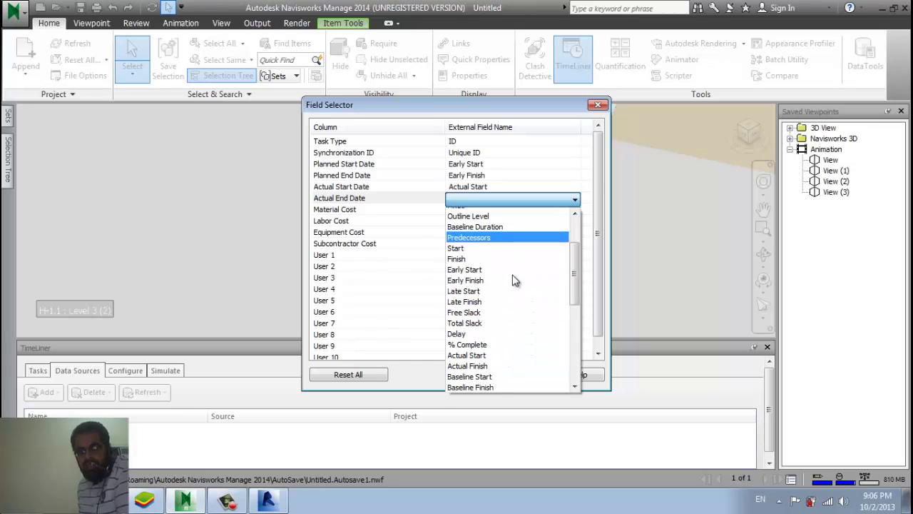
pyautogui.click(522, 370)
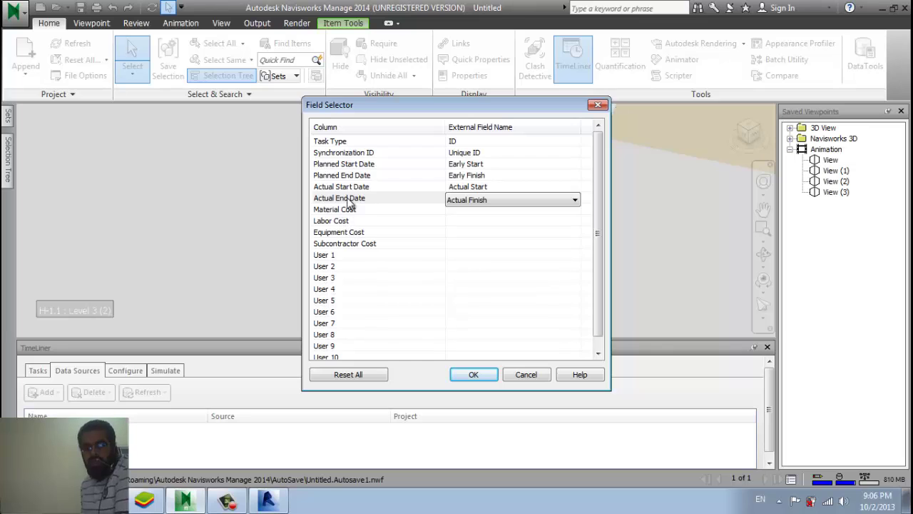
pyautogui.click(478, 222)
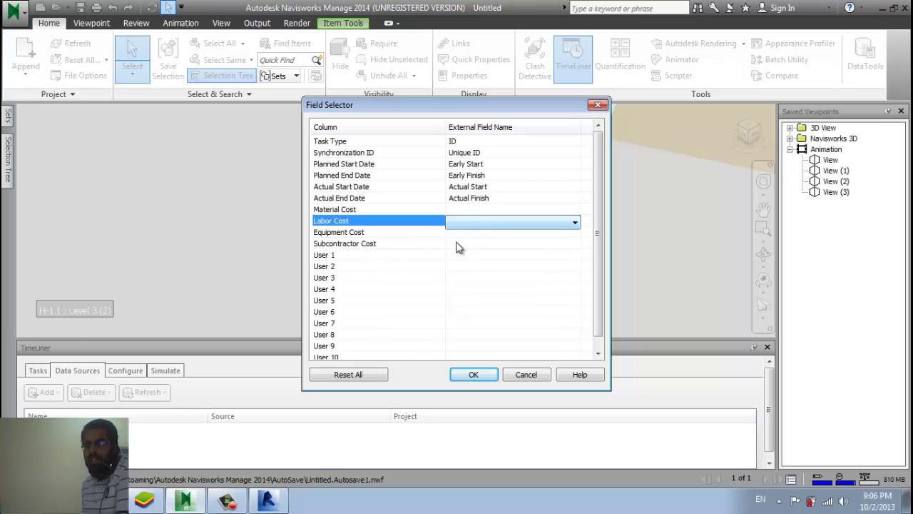
pyautogui.click(470, 380)
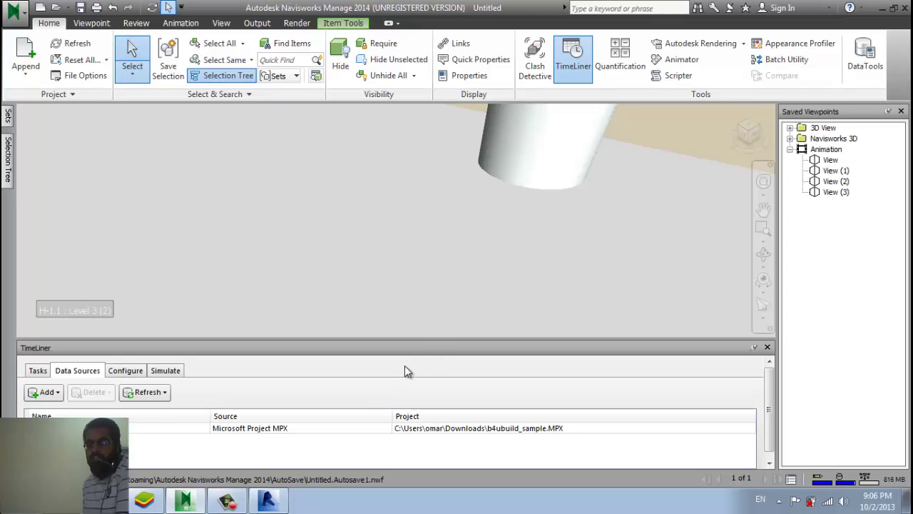
# - Increase the TimeLiner panel's height to check its task list, and return to the data sources
pyautogui.click(39, 370)
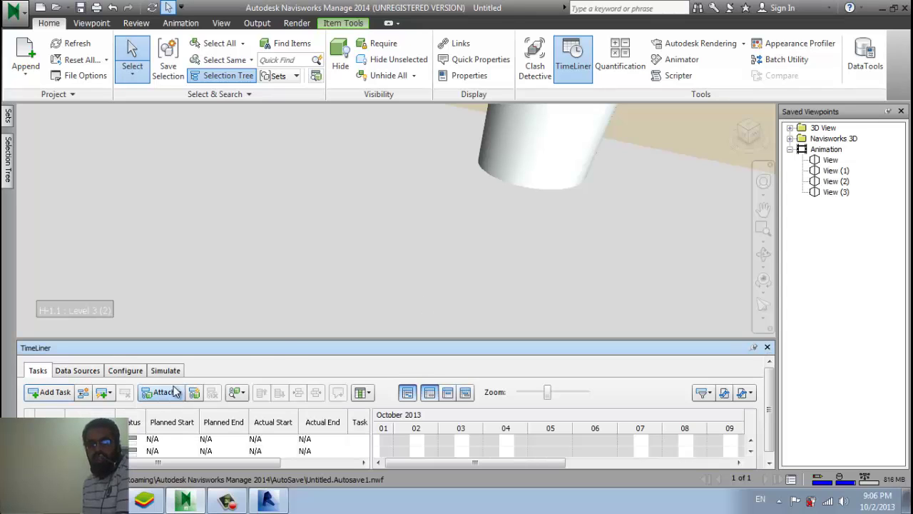
pyautogui.moveTo(282, 305); pyautogui.dragTo(291, 238)
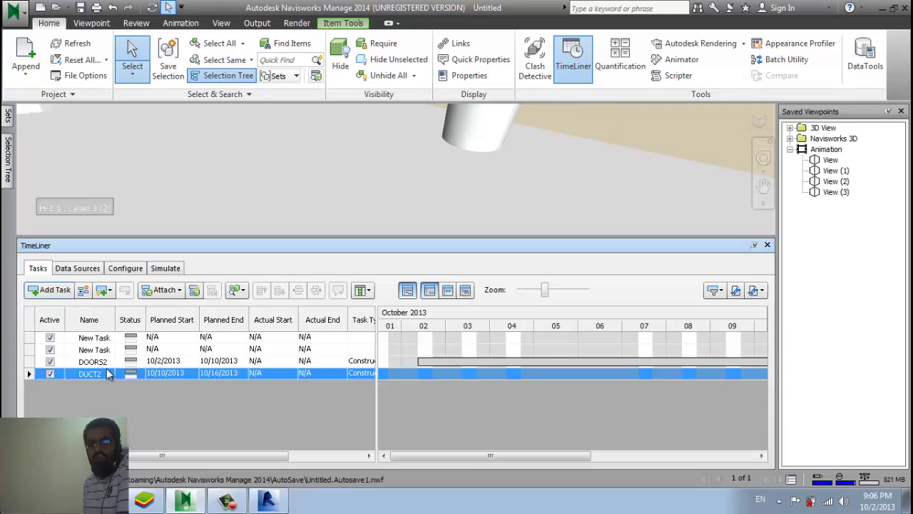
pyautogui.click(90, 270)
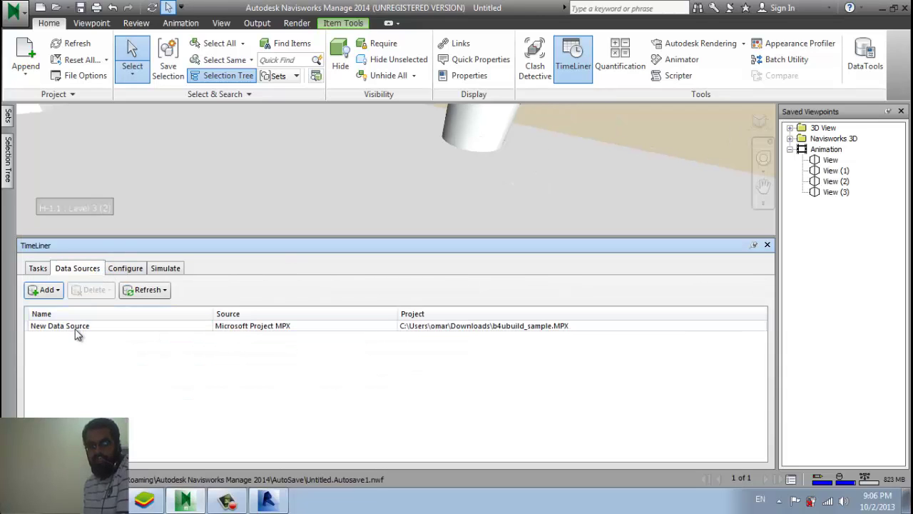
pyautogui.click(107, 325)
pyautogui.rightClick(107, 326)
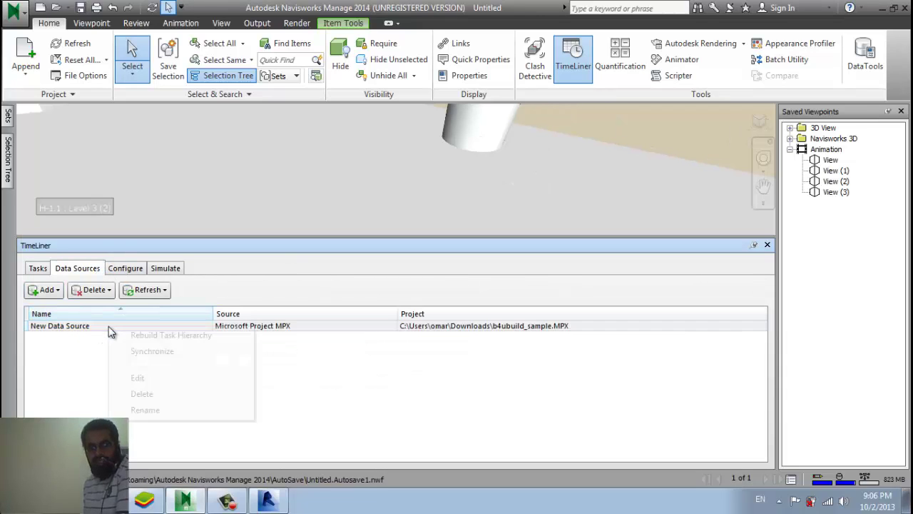
pyautogui.click(145, 410)
pyautogui.rightClick(61, 329)
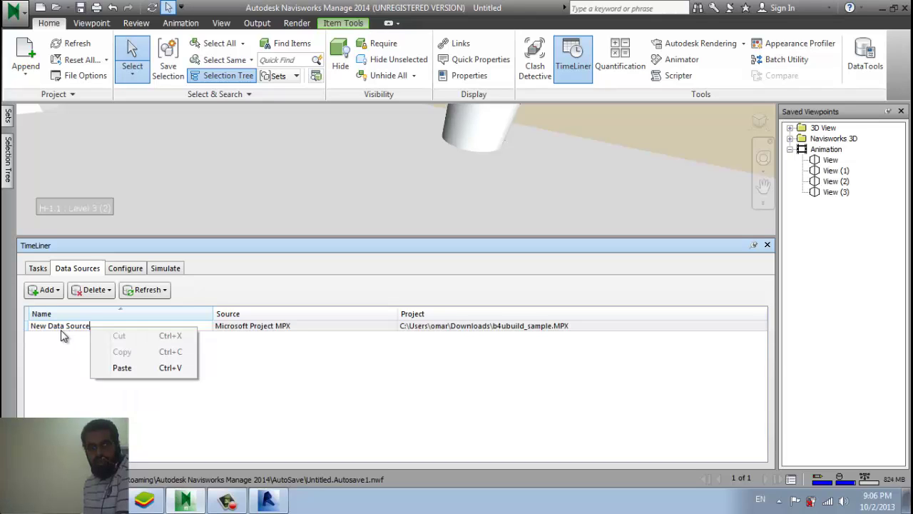
pyautogui.click(63, 326)
pyautogui.click(198, 326)
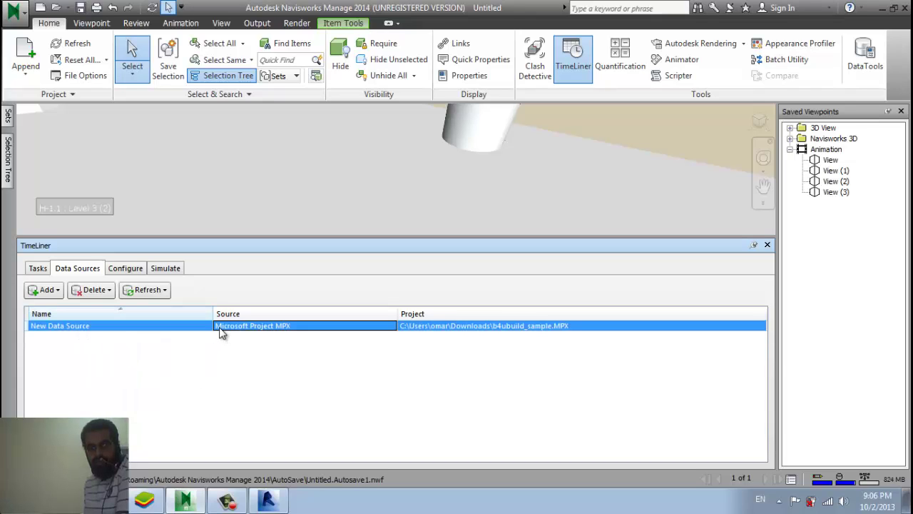
# - Rebuild the task hierarchy from the Microsoft Project MPX data source and display the TimeLiner task list
pyautogui.rightClick(220, 329)
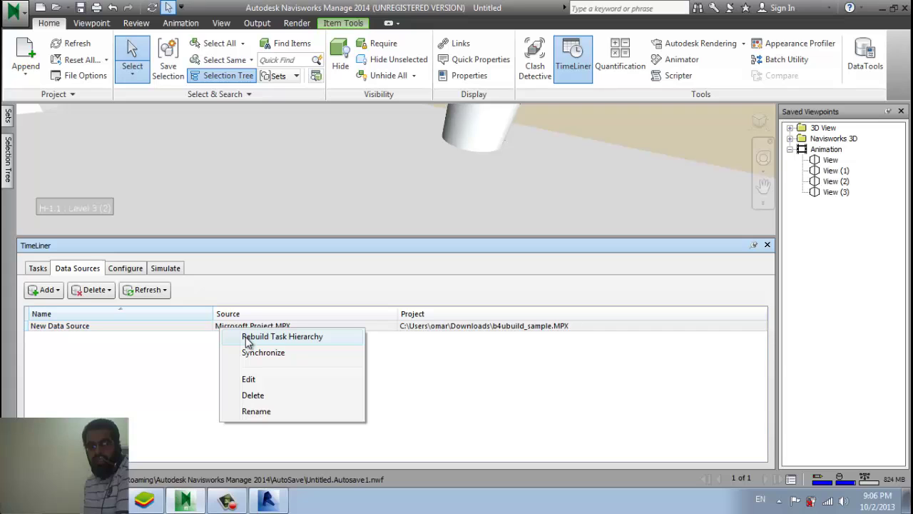
pyautogui.click(248, 339)
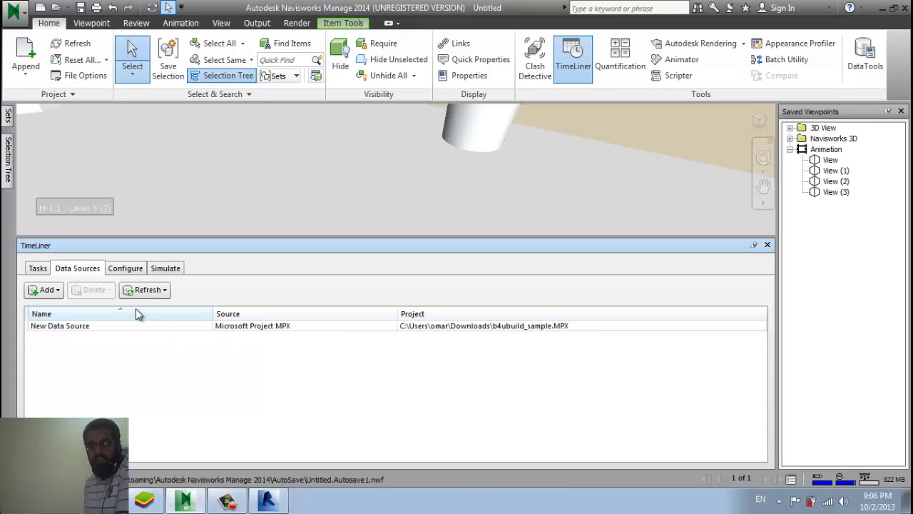
pyautogui.click(38, 270)
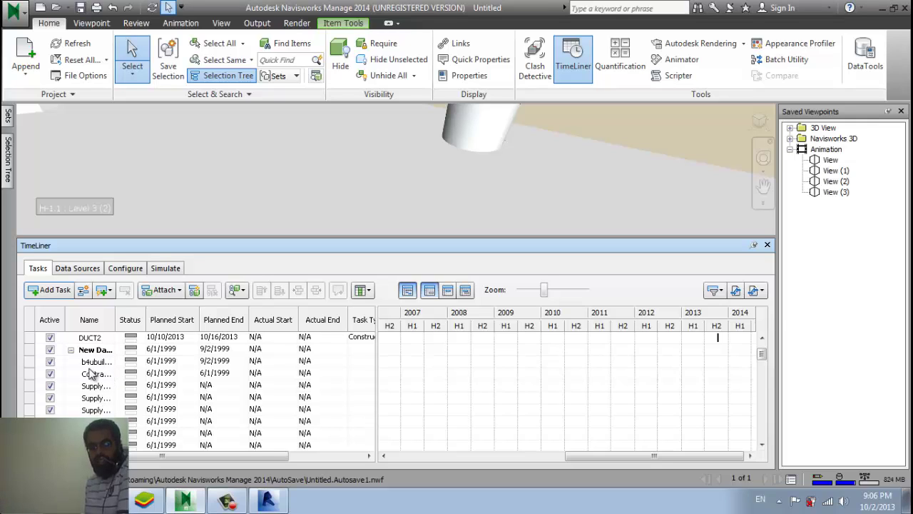
# - Open the name of the imported Contracts task for editing and display the list of saved sets
pyautogui.click(14, 160)
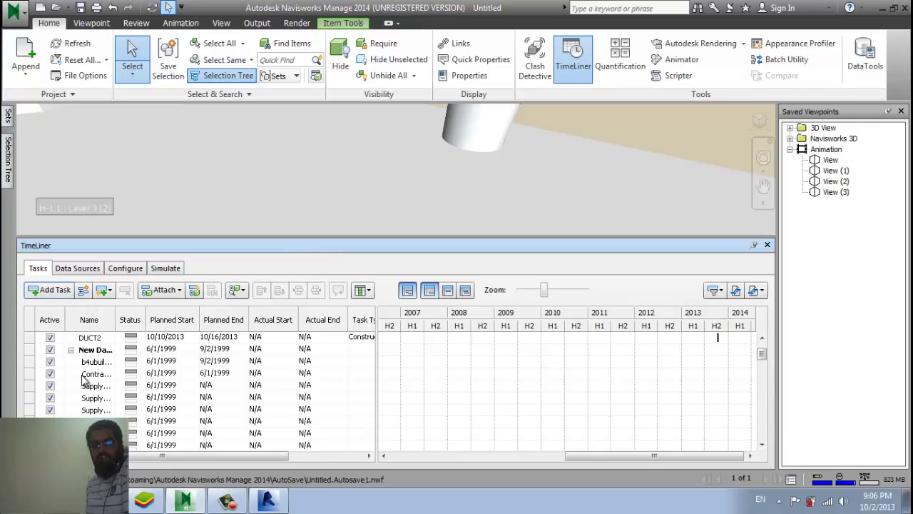
pyautogui.click(84, 374)
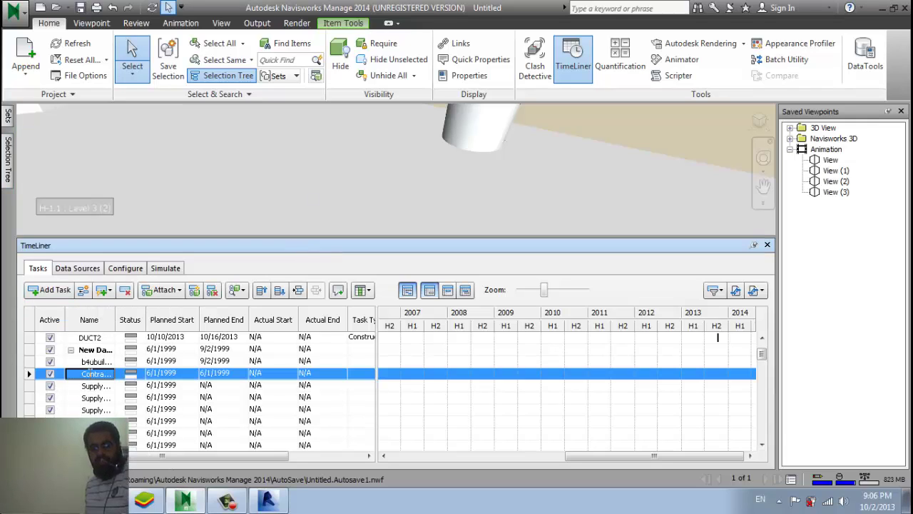
pyautogui.click(92, 375)
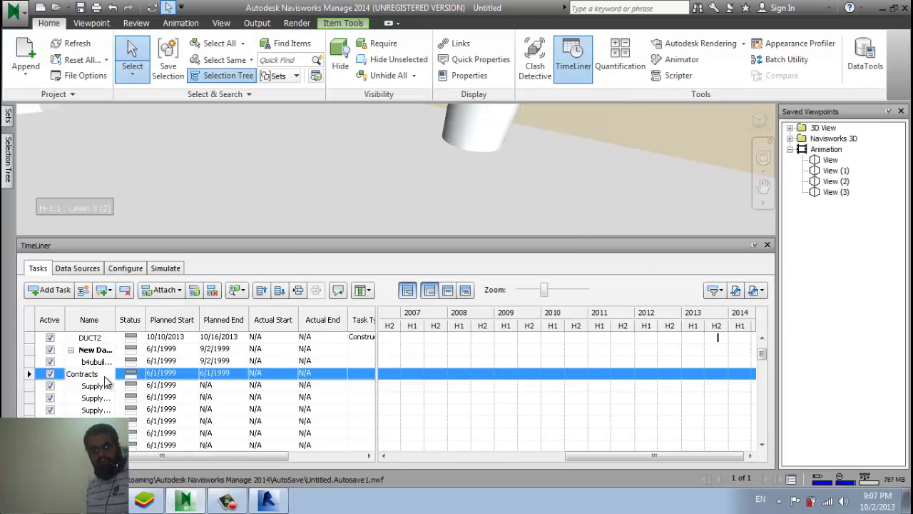
pyautogui.click(104, 376)
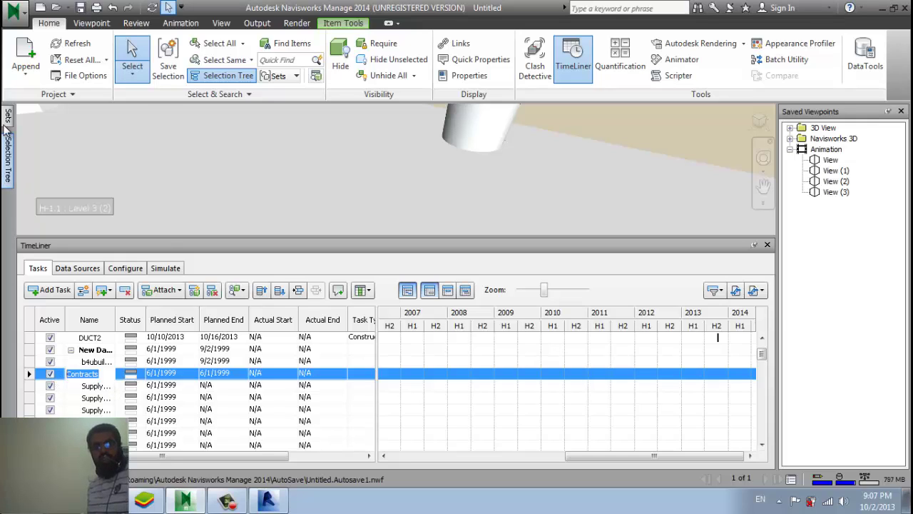
pyautogui.moveTo(8, 118)
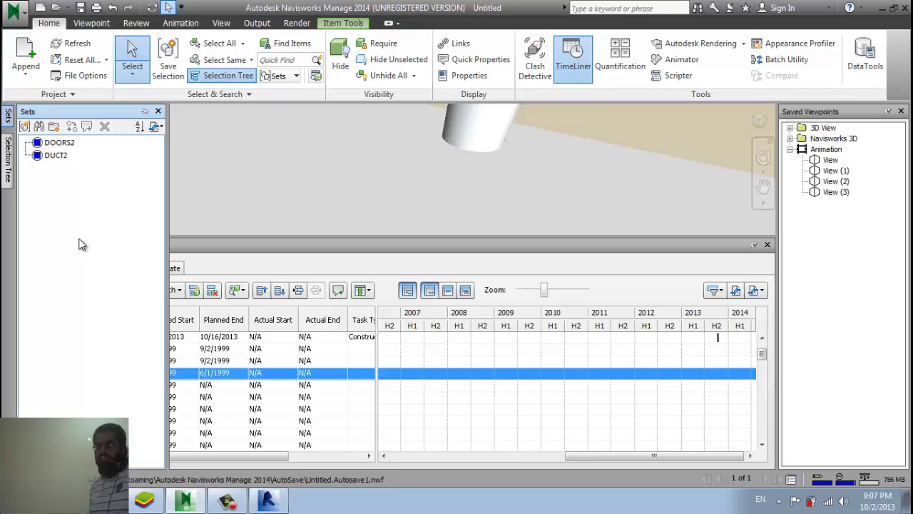
# - Select the cylindrical column in the model and save it as a selection set named Contracts
pyautogui.click(24, 126)
pyautogui.click(478, 138)
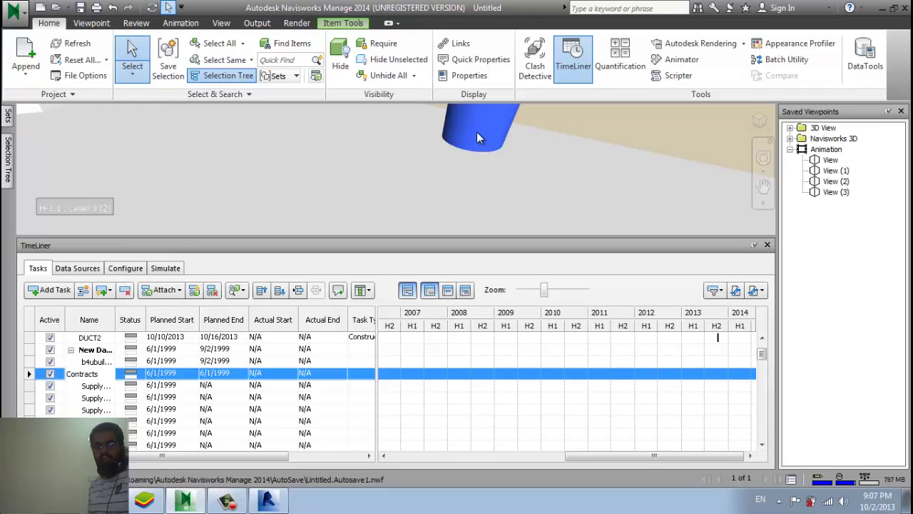
pyautogui.click(24, 126)
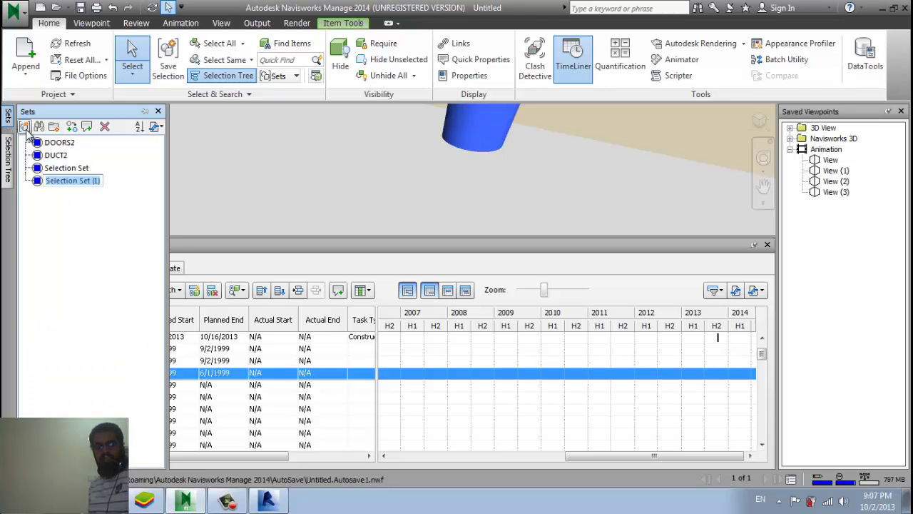
pyautogui.write('Contracts')
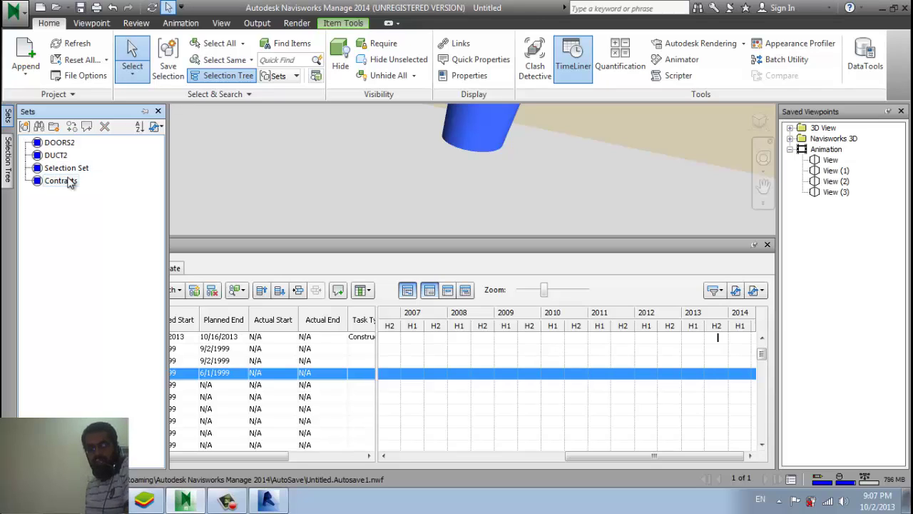
pyautogui.press('Return')
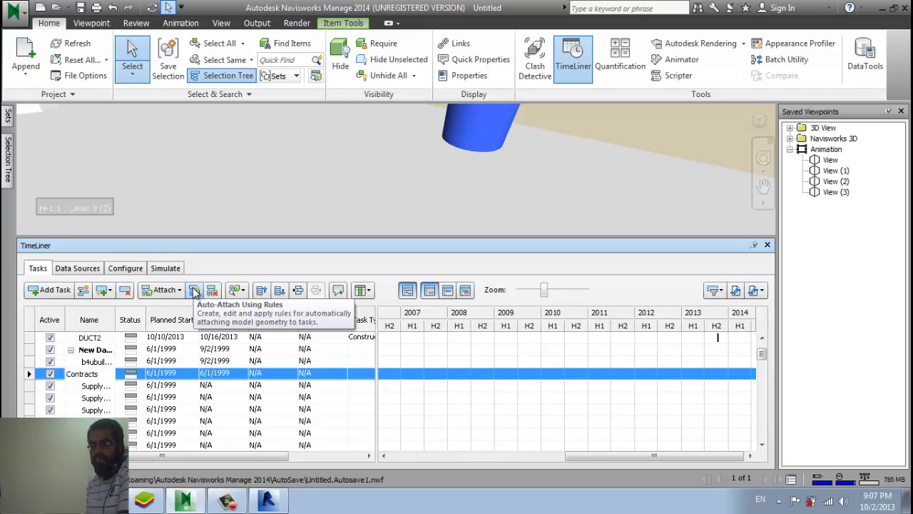
# - Create an auto-attach rule from the Attach Items to Tasks template, mapping column Name to Items with the same name, ignoring case
pyautogui.click(194, 291)
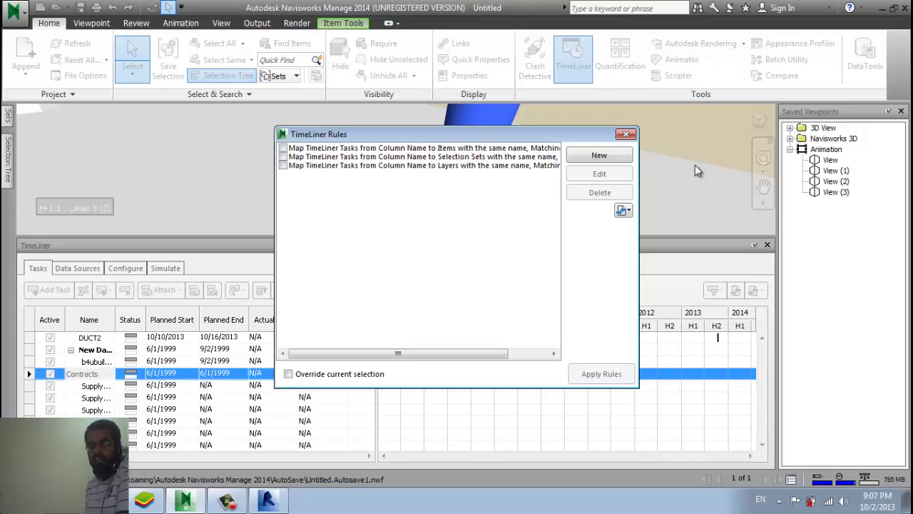
pyautogui.click(600, 156)
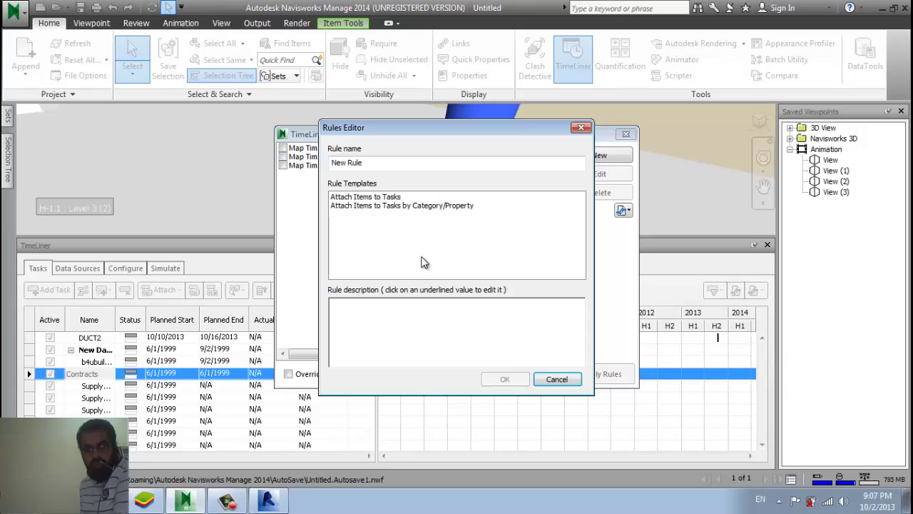
pyautogui.click(412, 197)
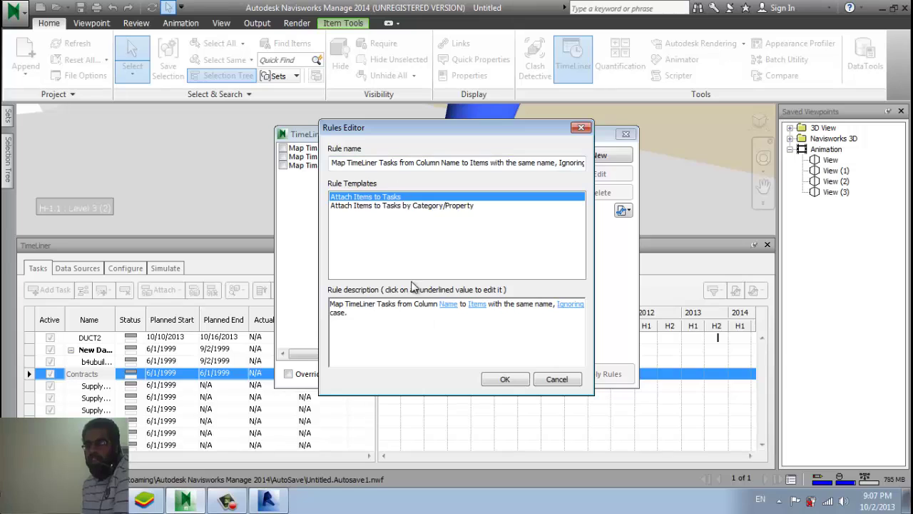
pyautogui.click(448, 304)
pyautogui.click(468, 261)
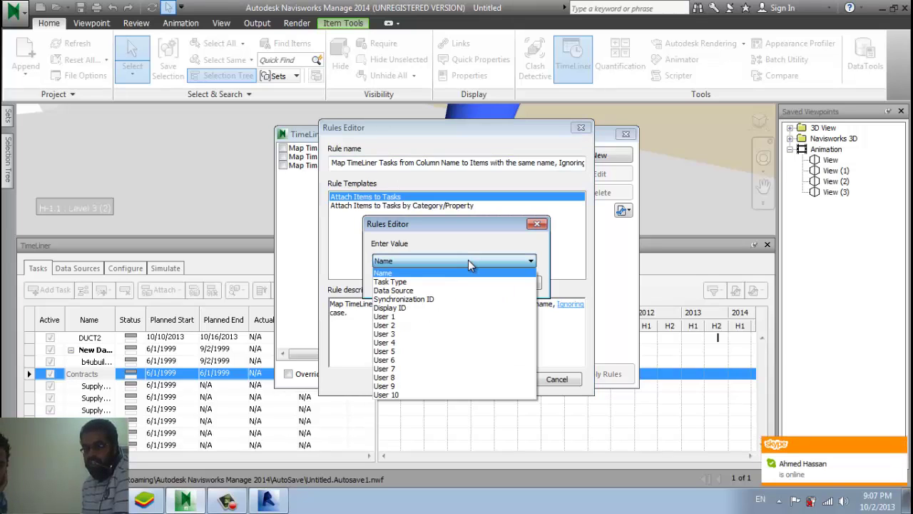
pyautogui.click(468, 261)
pyautogui.click(519, 283)
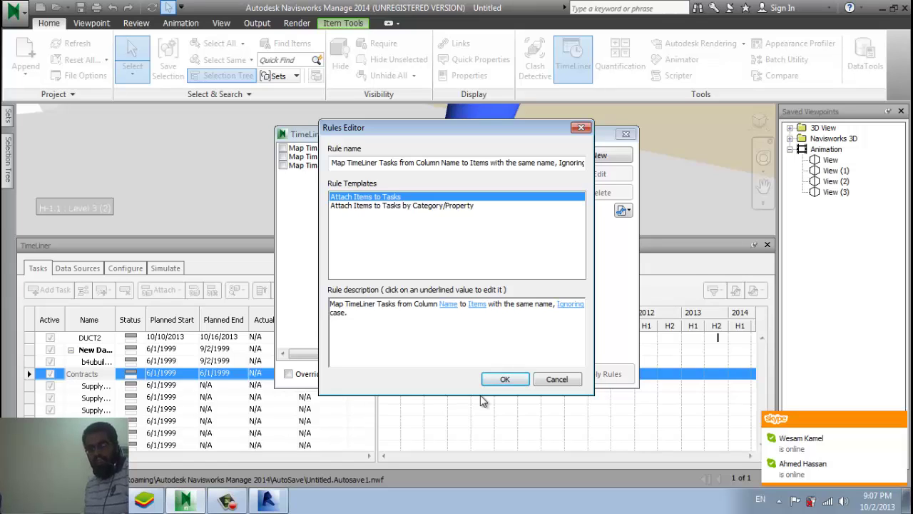
pyautogui.click(505, 379)
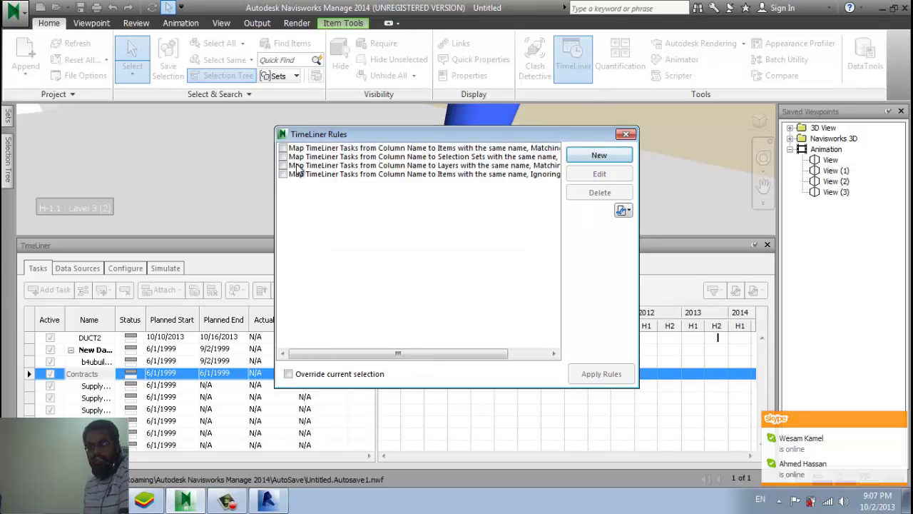
# - Enable all four TimeLiner rules, apply them to the tasks, and select the imported data source's root task
pyautogui.click(284, 175)
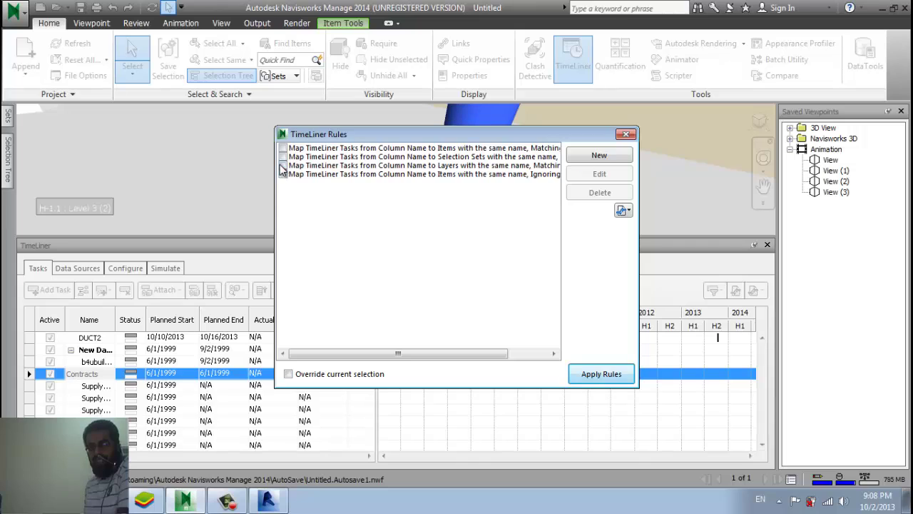
pyautogui.click(283, 153)
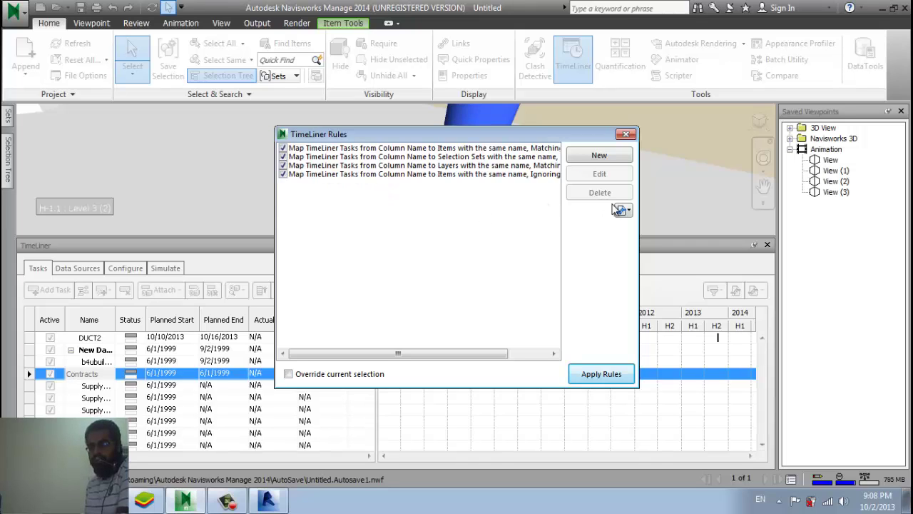
pyautogui.click(602, 382)
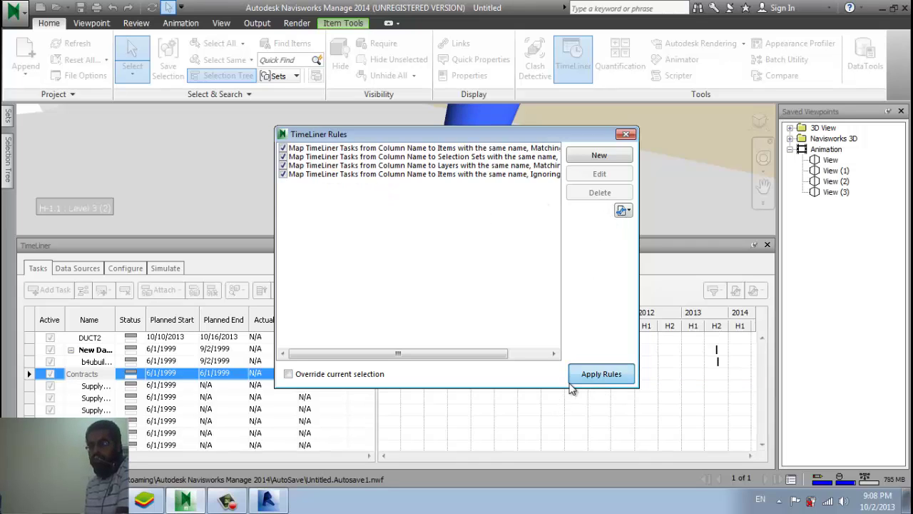
pyautogui.click(625, 136)
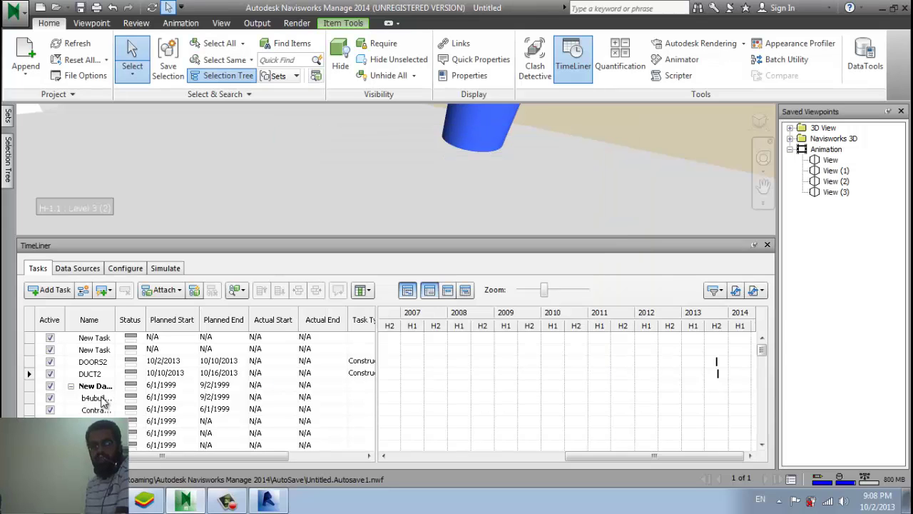
pyautogui.click(98, 386)
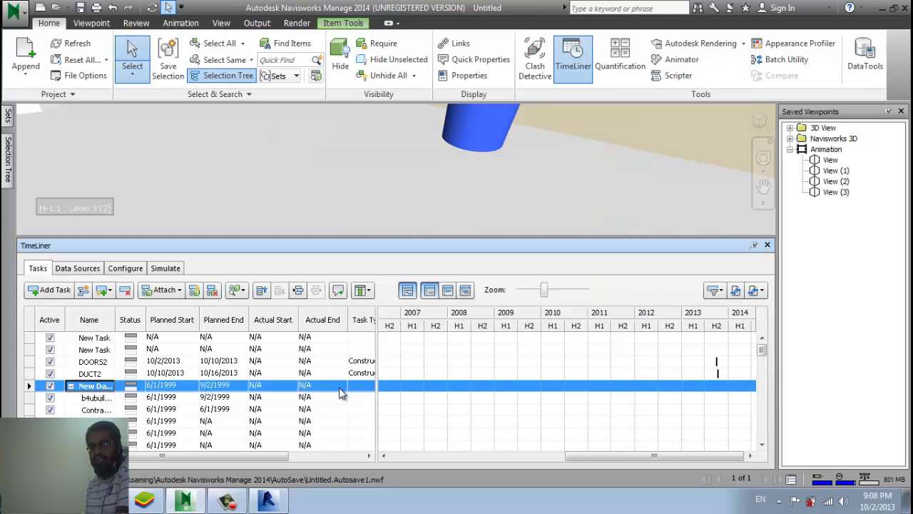
# - Check the simulation settings, play the TimeLiner simulation, and reduce the TimeLiner panel's height to watch the model
pyautogui.click(163, 268)
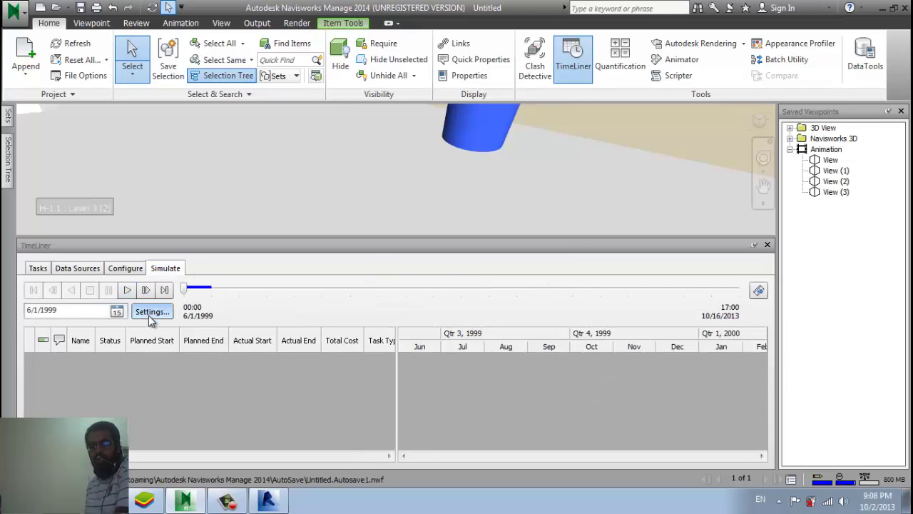
pyautogui.click(150, 314)
pyautogui.click(559, 49)
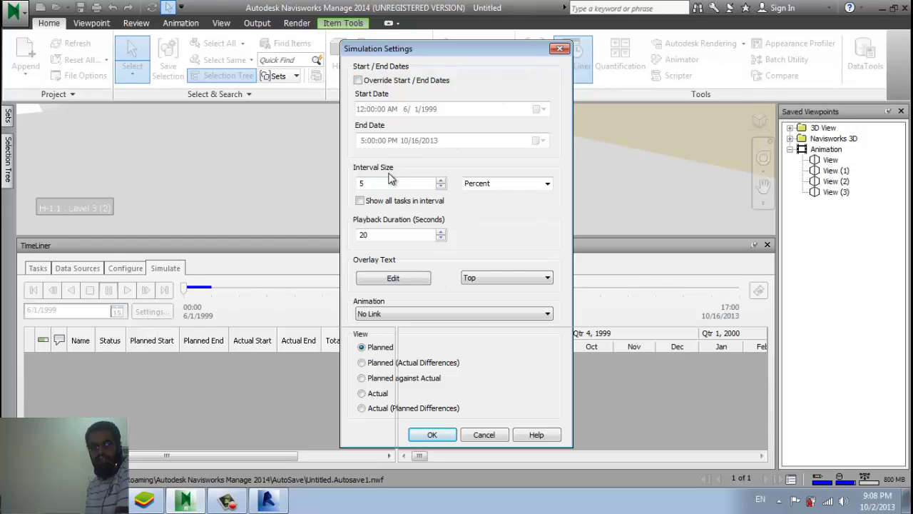
pyautogui.click(126, 290)
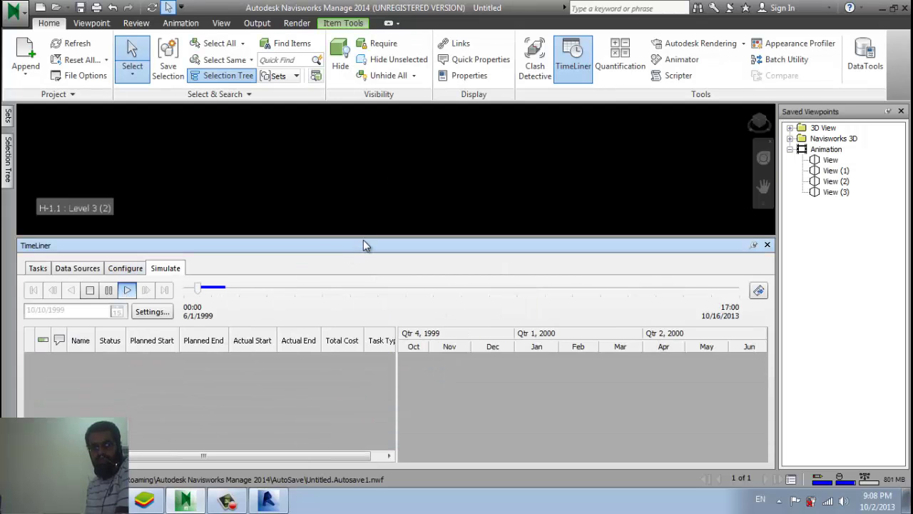
pyautogui.moveTo(348, 399); pyautogui.dragTo(352, 400)
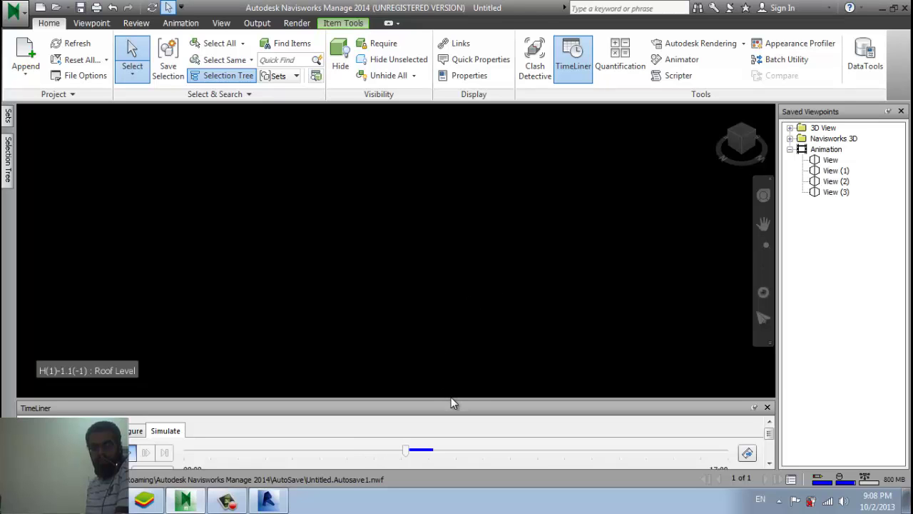
pyautogui.moveTo(451, 396); pyautogui.dragTo(450, 364)
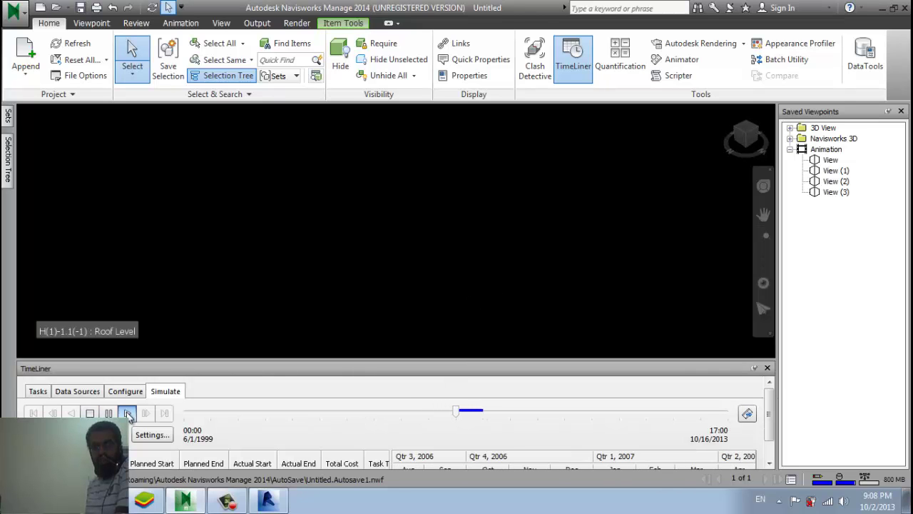
# - Enable Override Start / End Dates in the simulation settings and accept them
pyautogui.click(151, 434)
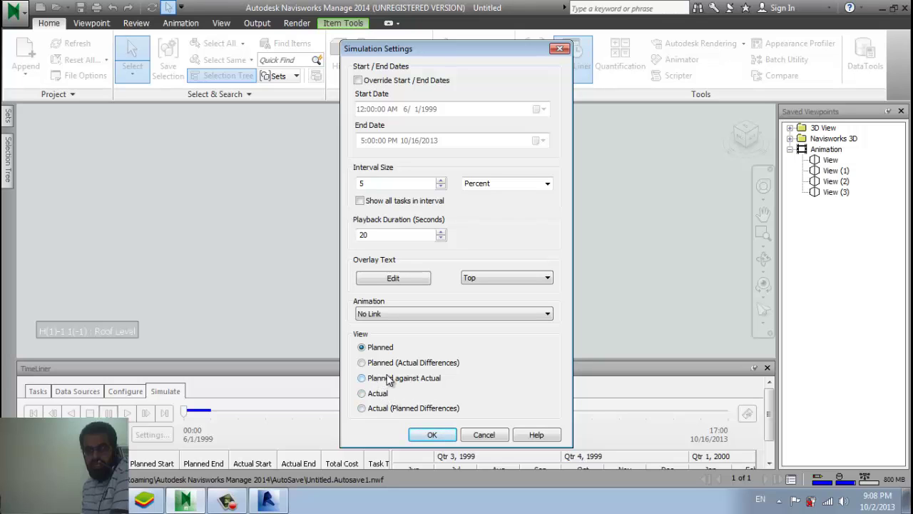
pyautogui.click(401, 81)
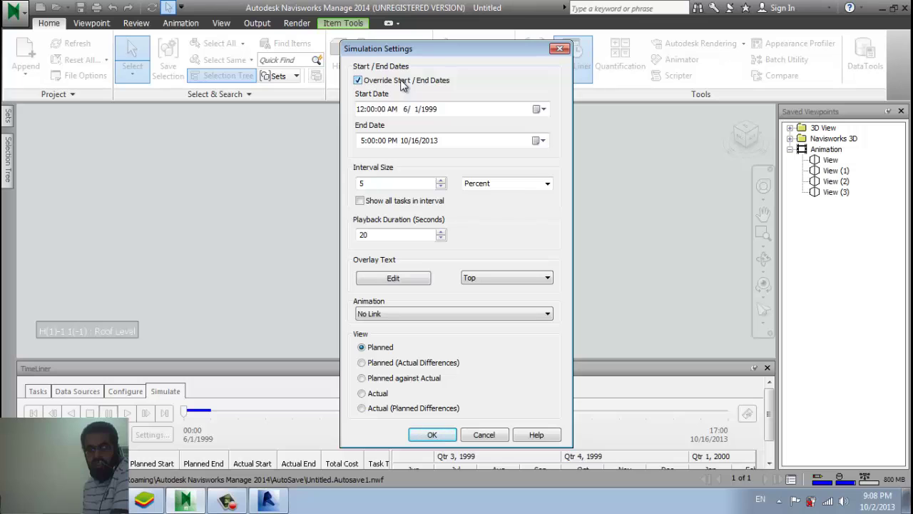
pyautogui.click(432, 436)
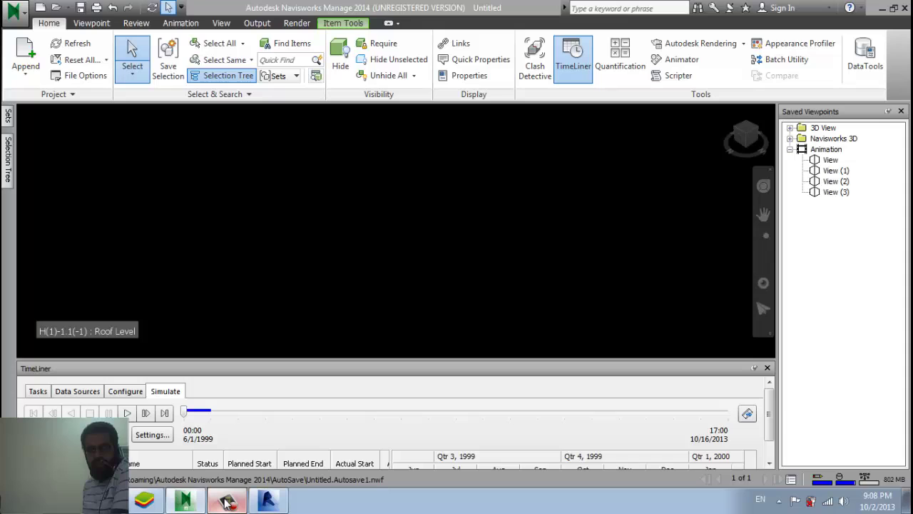
pyautogui.click(227, 499)
pyautogui.click(847, 435)
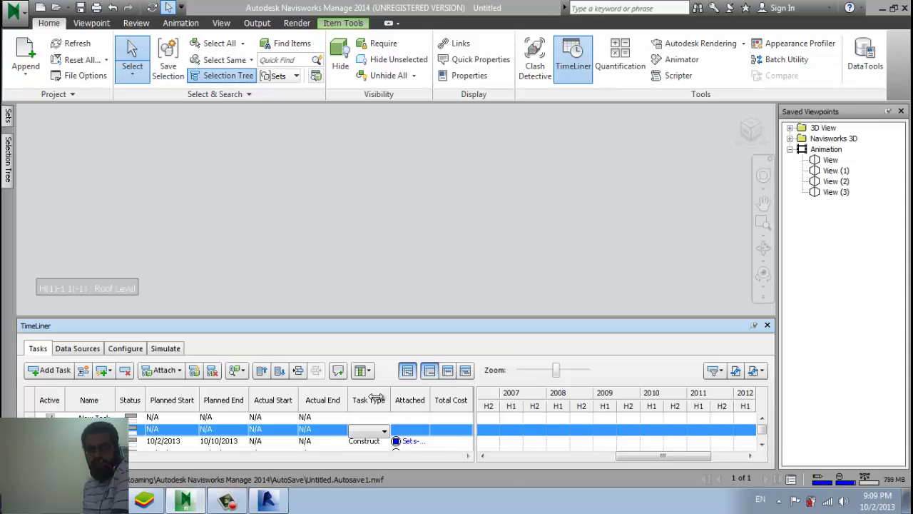
# - Set the task type of both New Task entries to Construct
pyautogui.click(385, 418)
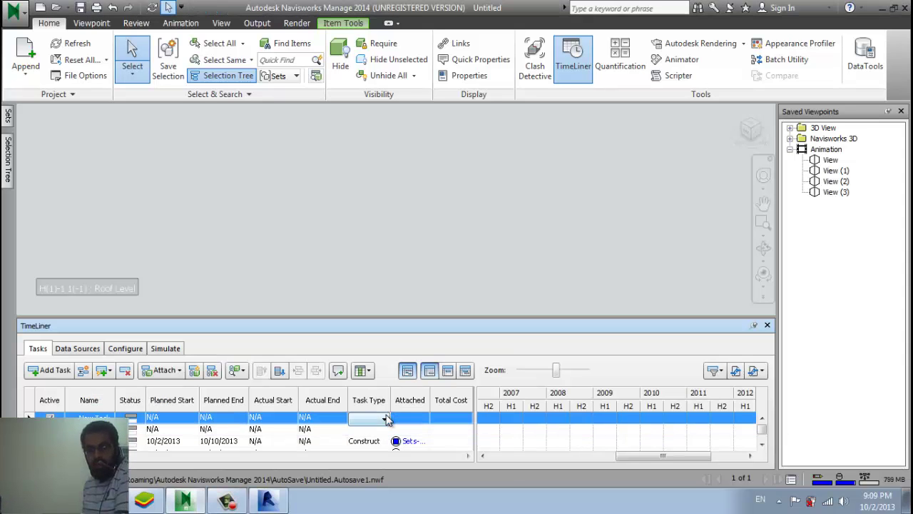
pyautogui.click(385, 419)
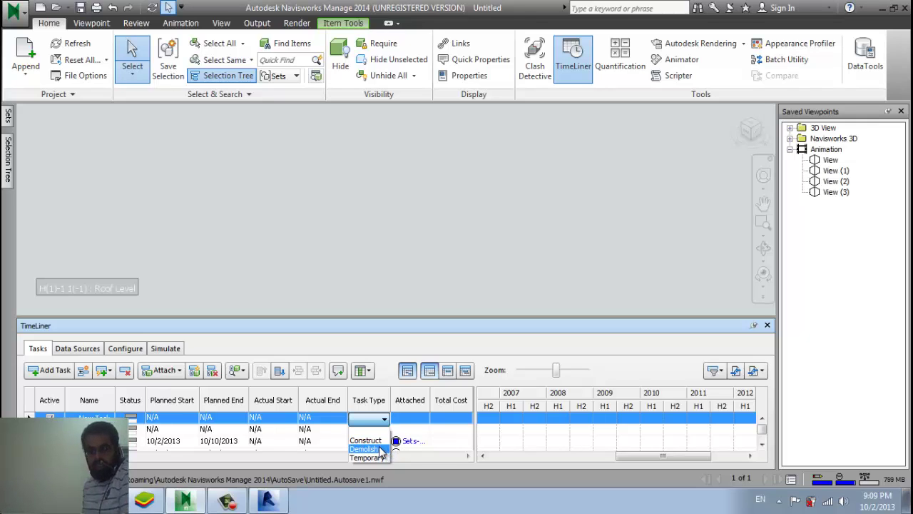
pyautogui.click(376, 440)
pyautogui.click(383, 429)
pyautogui.click(384, 429)
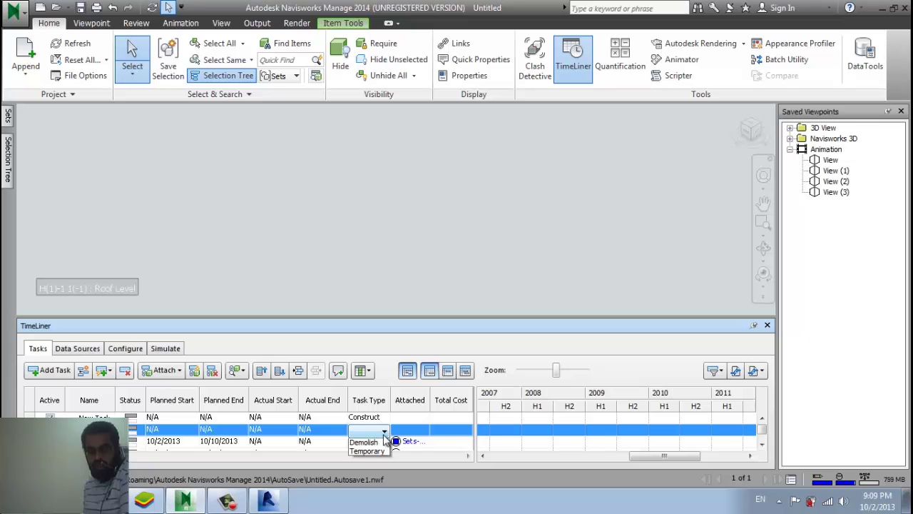
pyautogui.click(381, 452)
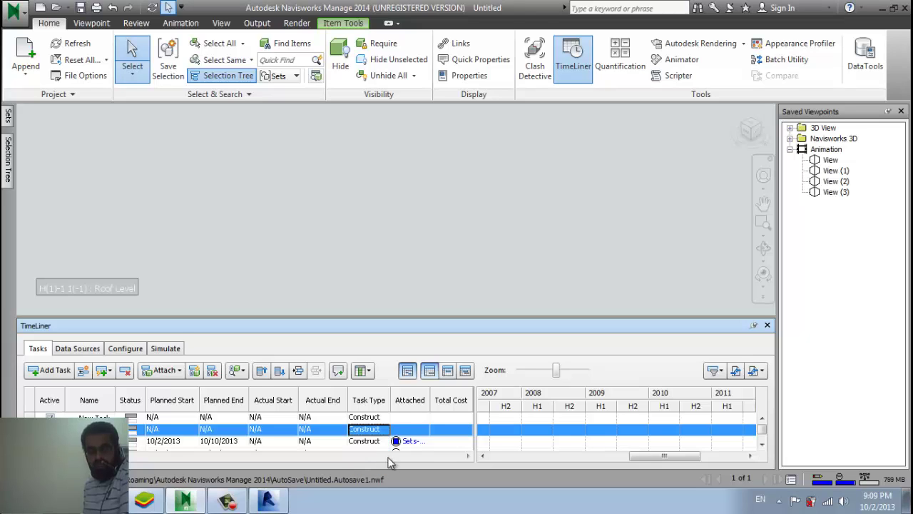
# - Enlarge the TimeLiner panel and set the Contracts task's type to Construct
pyautogui.moveTo(508, 325); pyautogui.dragTo(490, 206)
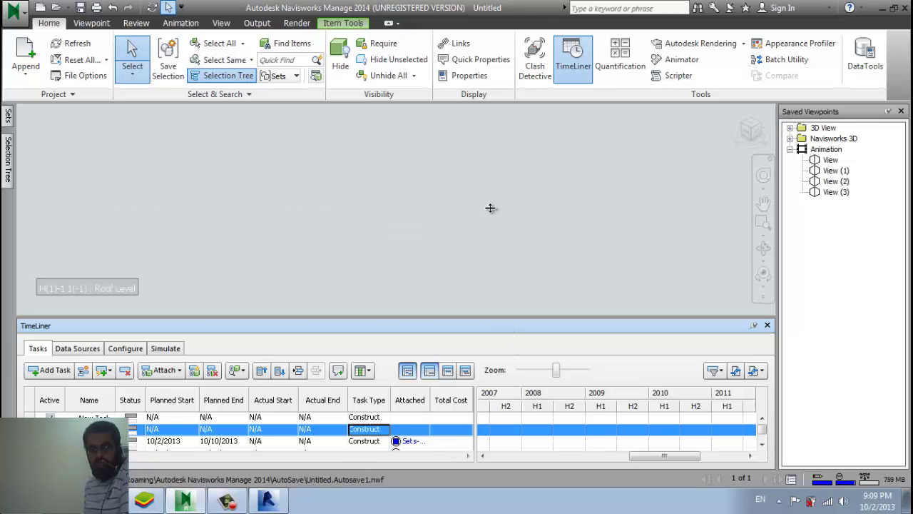
pyautogui.click(381, 374)
pyautogui.click(382, 375)
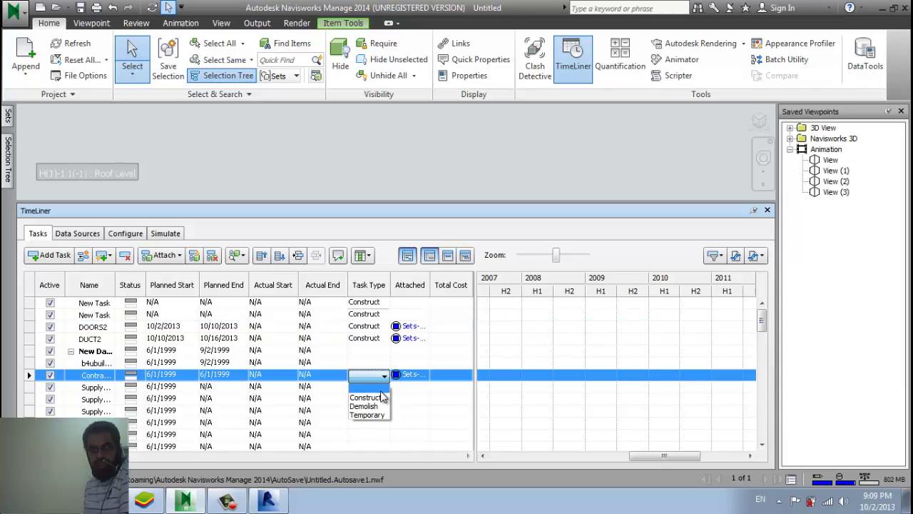
pyautogui.click(382, 393)
# - Shrink the TimeLiner panel, deselect the column in the model, and replay the simulation
pyautogui.moveTo(407, 209); pyautogui.dragTo(343, 349)
pyautogui.click(165, 380)
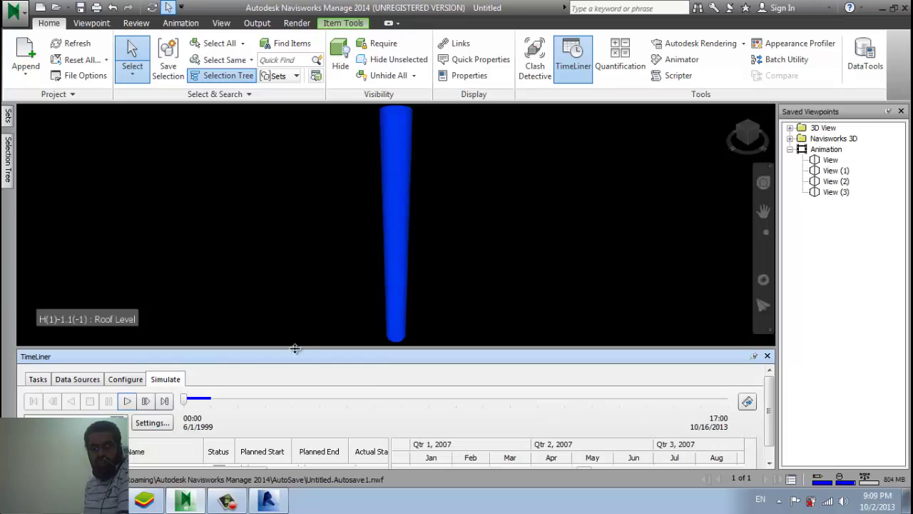
pyautogui.click(342, 274)
pyautogui.scroll(-3, 343, 264)
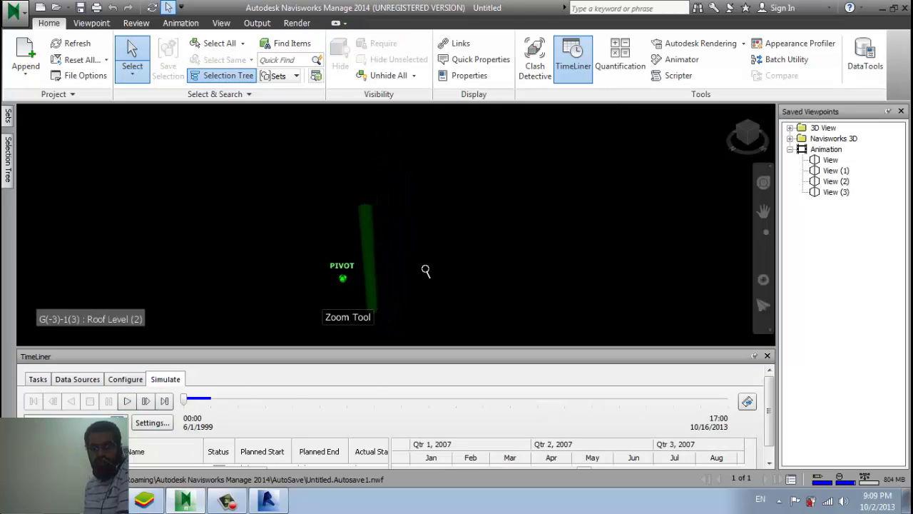
pyautogui.scroll(-3, 419, 263)
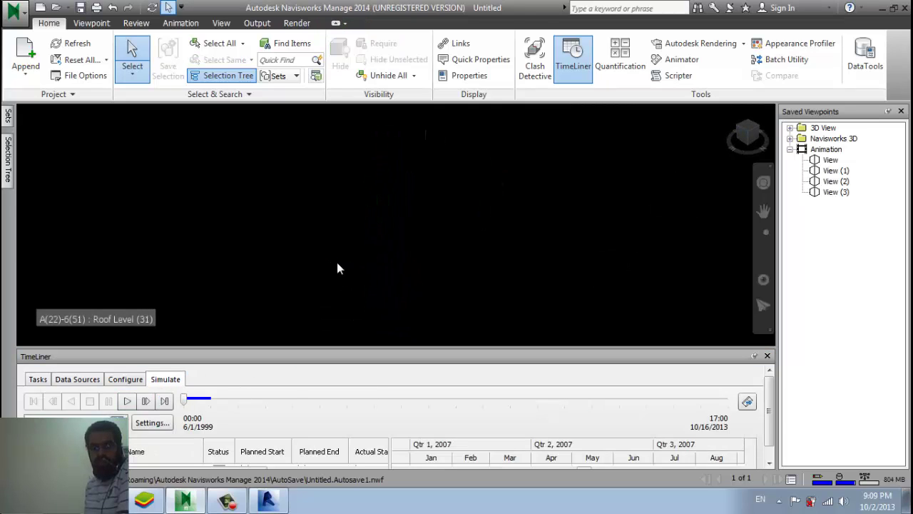
pyautogui.click(284, 367)
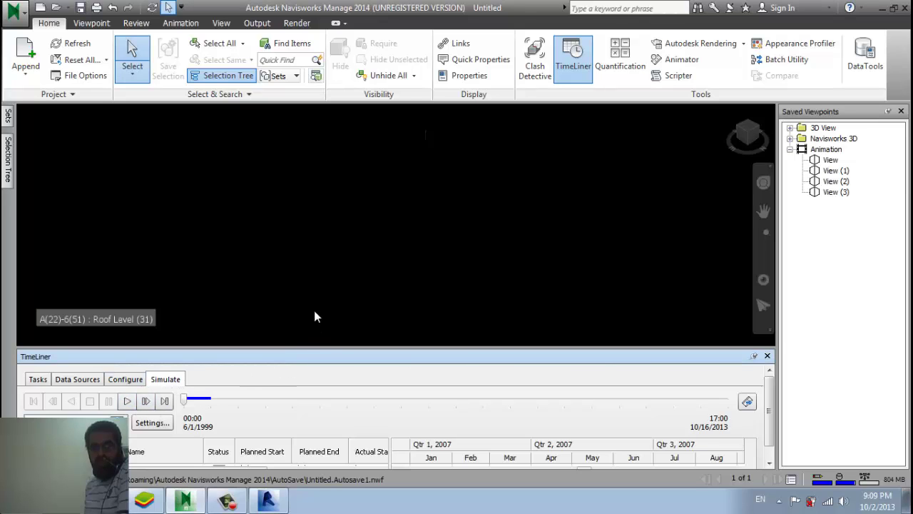
pyautogui.click(339, 272)
pyautogui.click(127, 401)
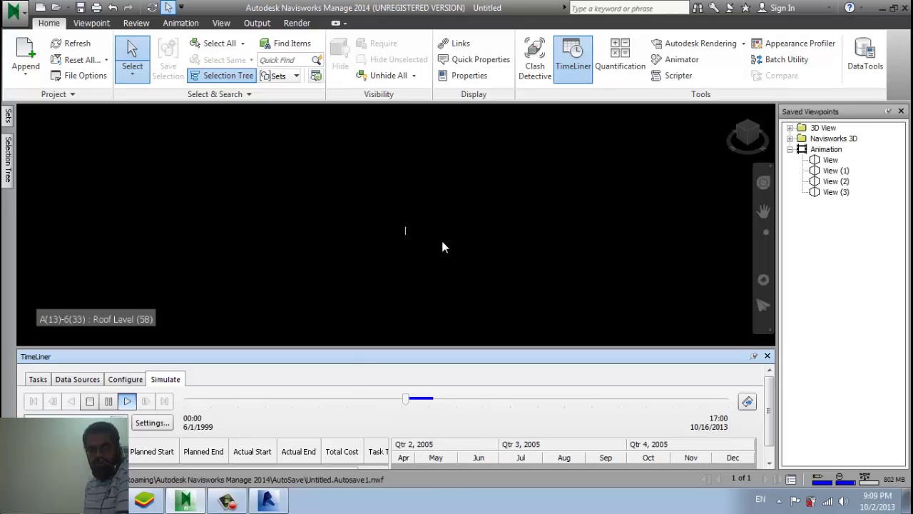
# - Play the TimeLiner simulation to review how the DUCT2 task builds up, and stop it partway
pyautogui.scroll(2, 512, 248)
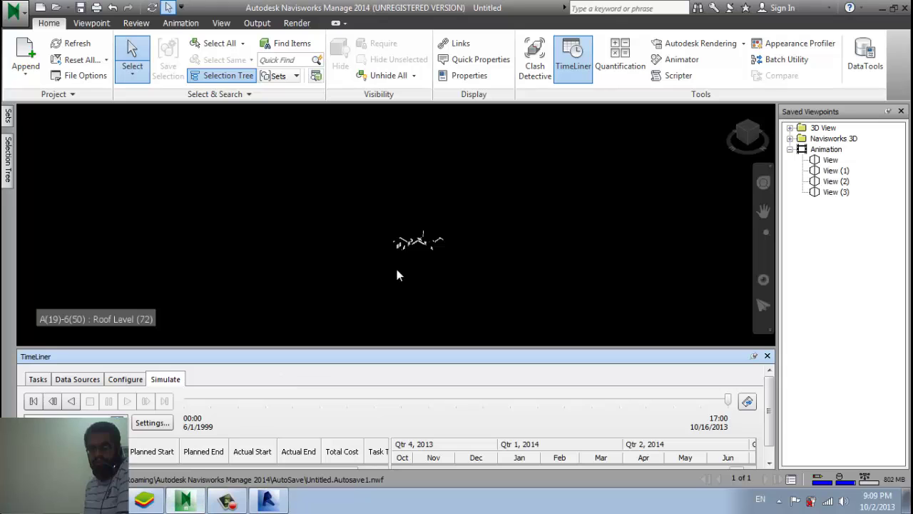
pyautogui.click(227, 499)
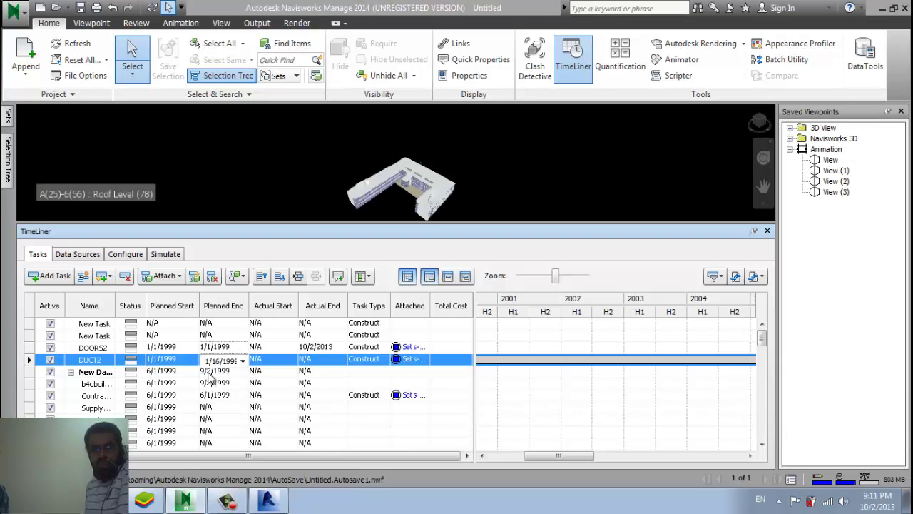
pyautogui.click(165, 254)
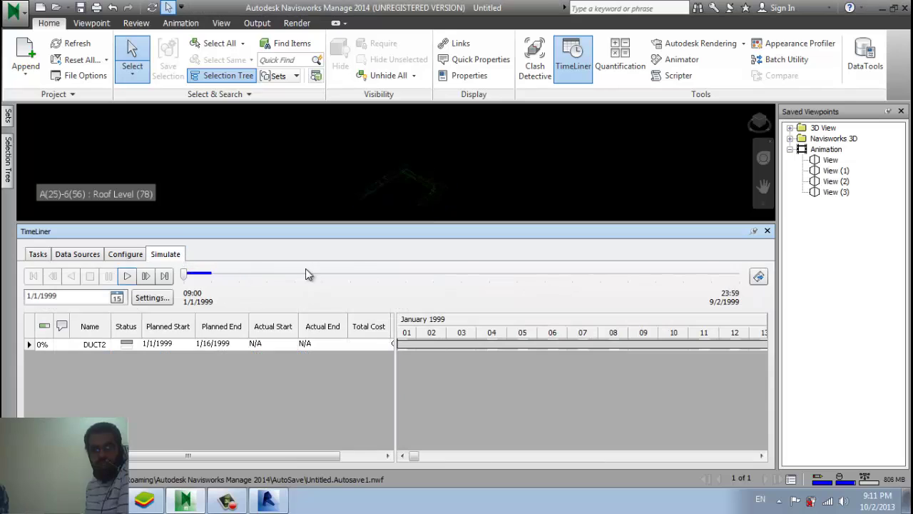
pyautogui.click(128, 277)
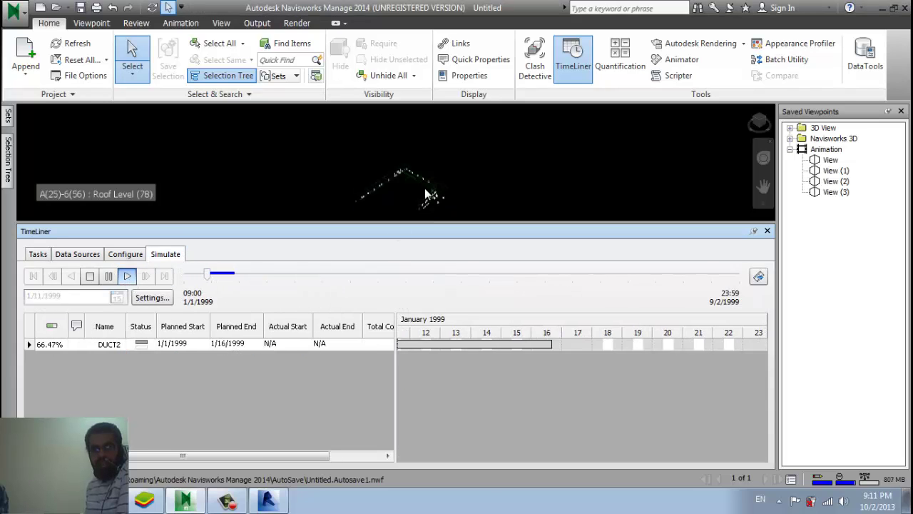
pyautogui.click(90, 276)
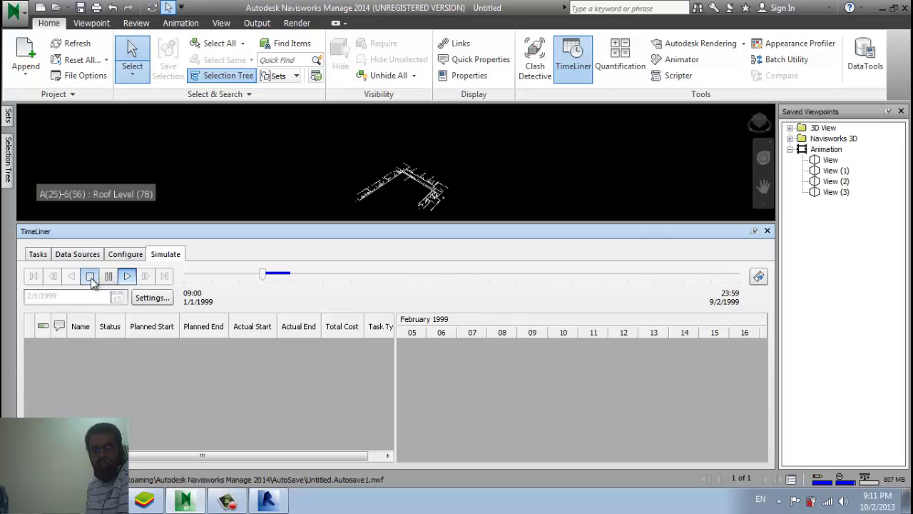
# - Override the simulation's start and end dates, set the start date to 3/1/1999 and accept the settings
pyautogui.click(152, 297)
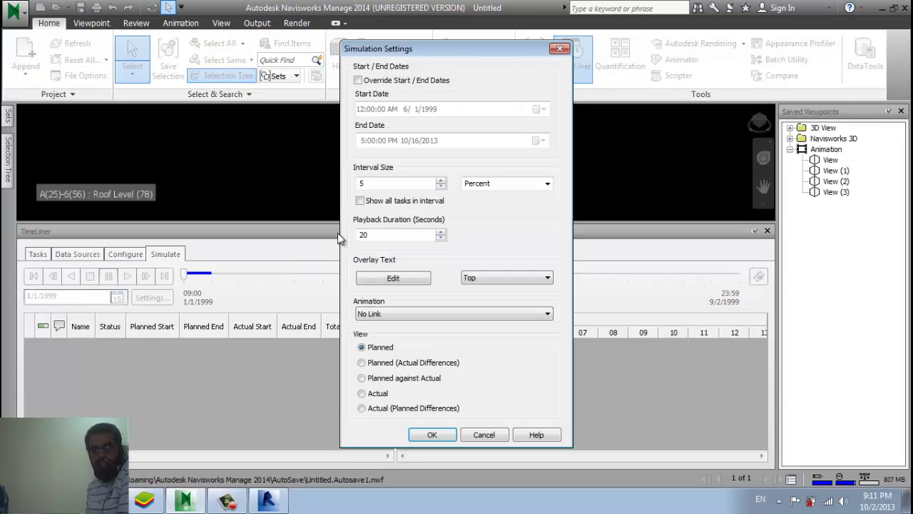
pyautogui.click(358, 80)
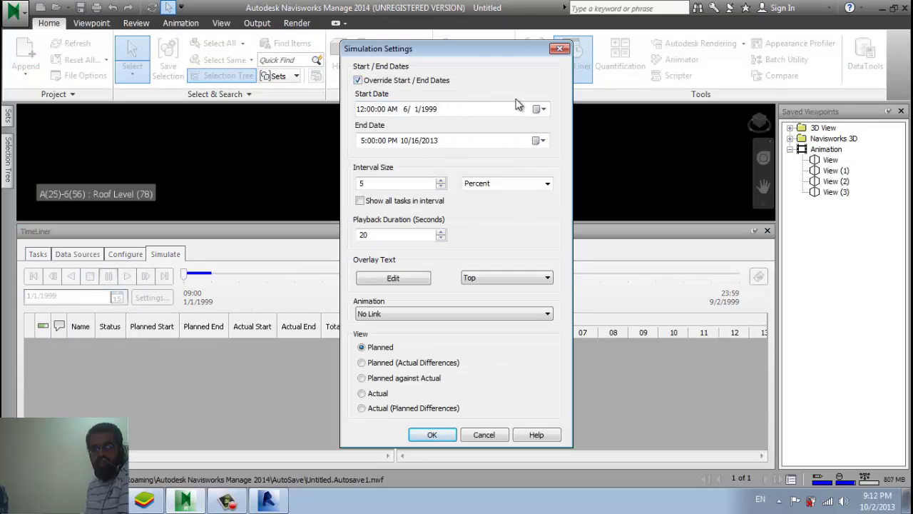
pyautogui.click(544, 109)
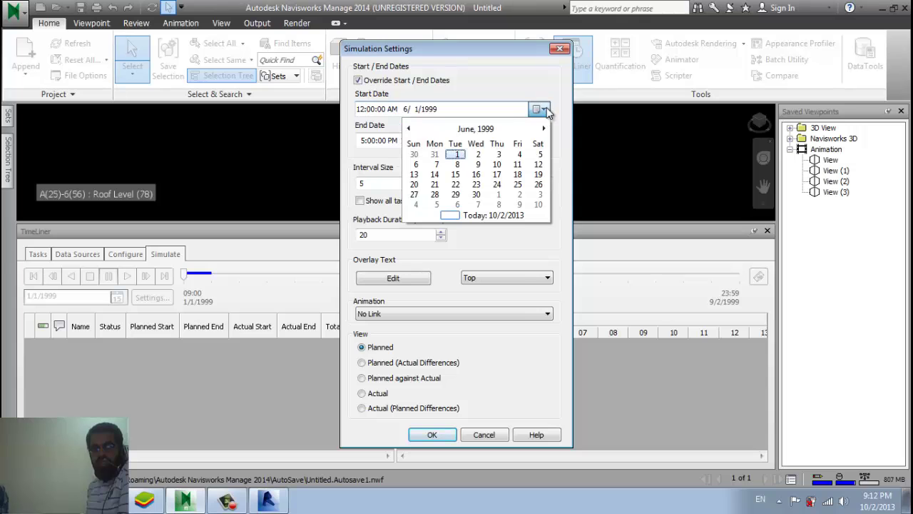
pyautogui.click(409, 129)
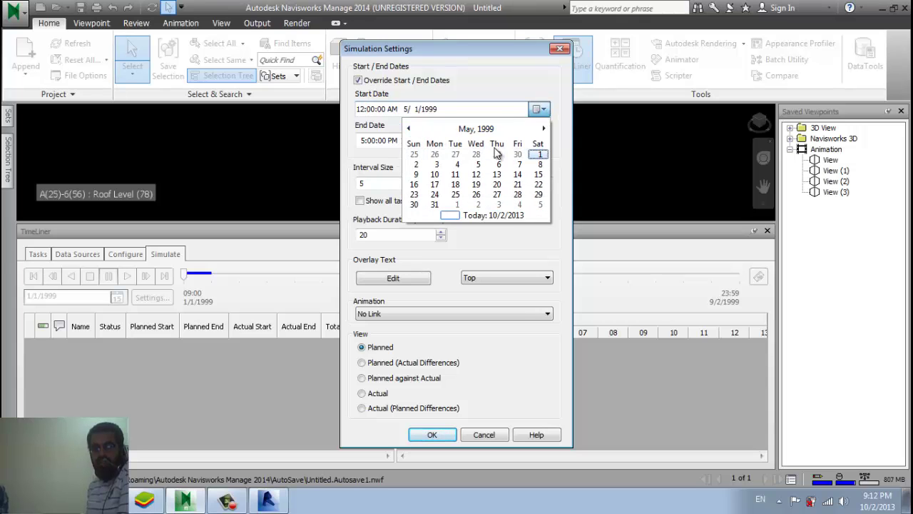
pyautogui.click(409, 128)
pyautogui.click(409, 129)
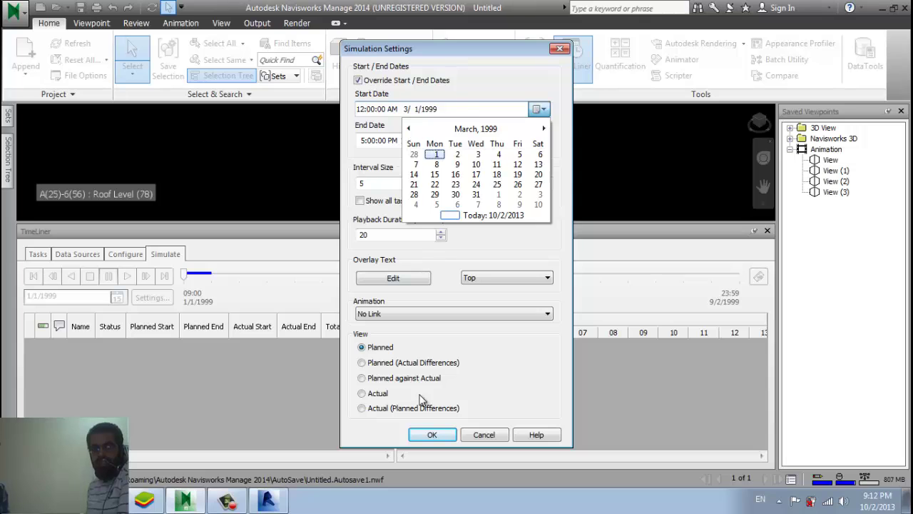
pyautogui.click(410, 432)
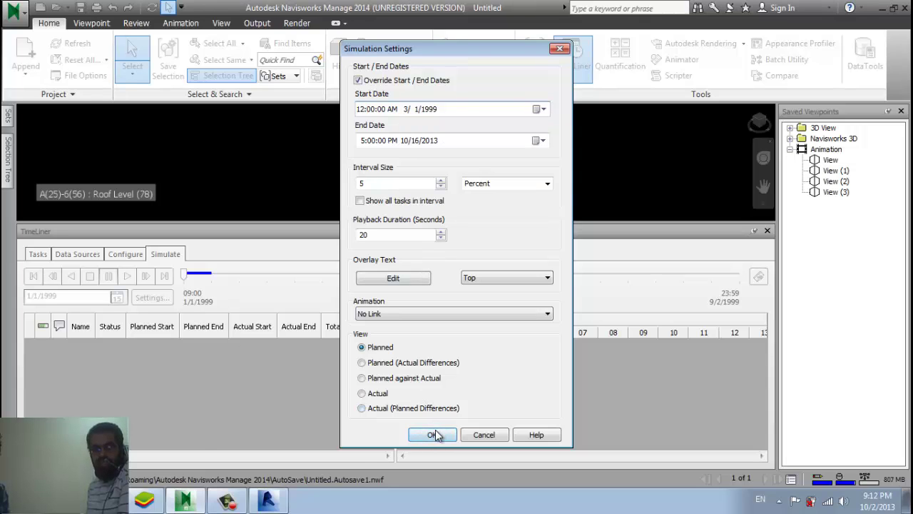
pyautogui.click(433, 435)
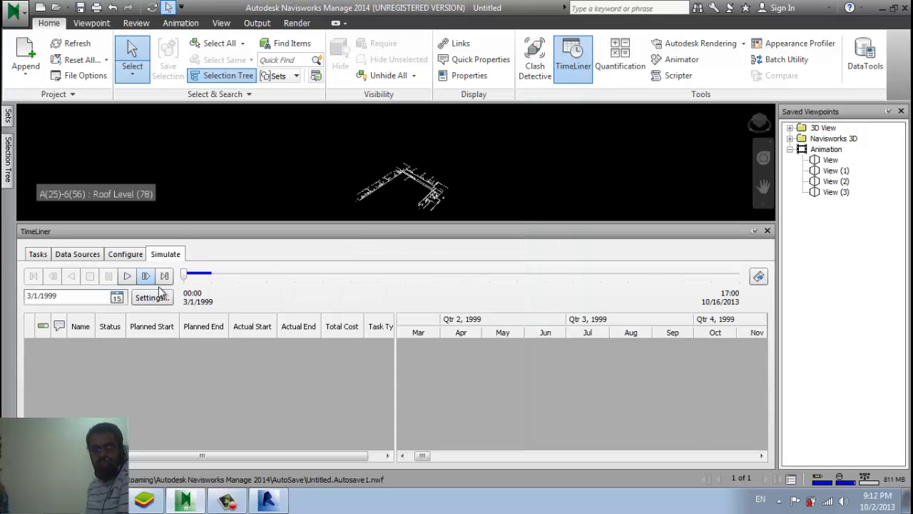
# - Set the simulation's start date to 12/1/1998 and accept the settings
pyautogui.click(151, 296)
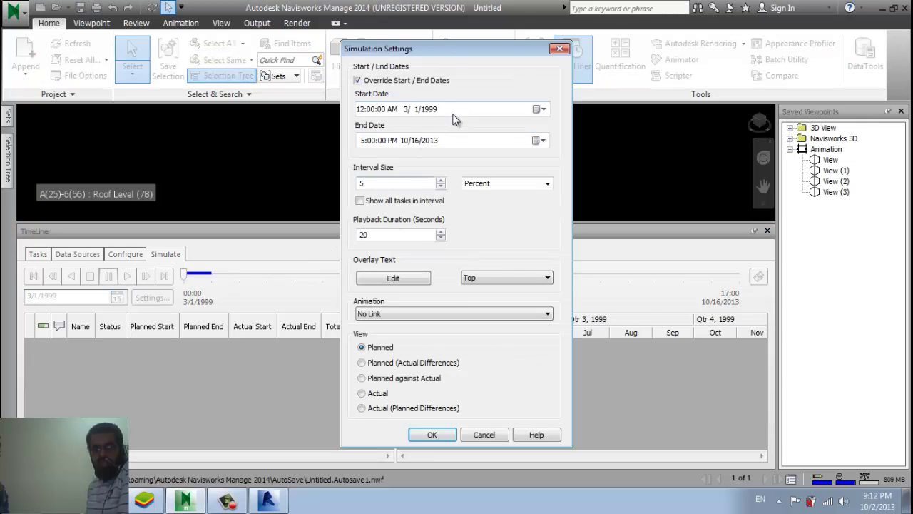
pyautogui.click(539, 108)
pyautogui.scroll(3, 435, 135)
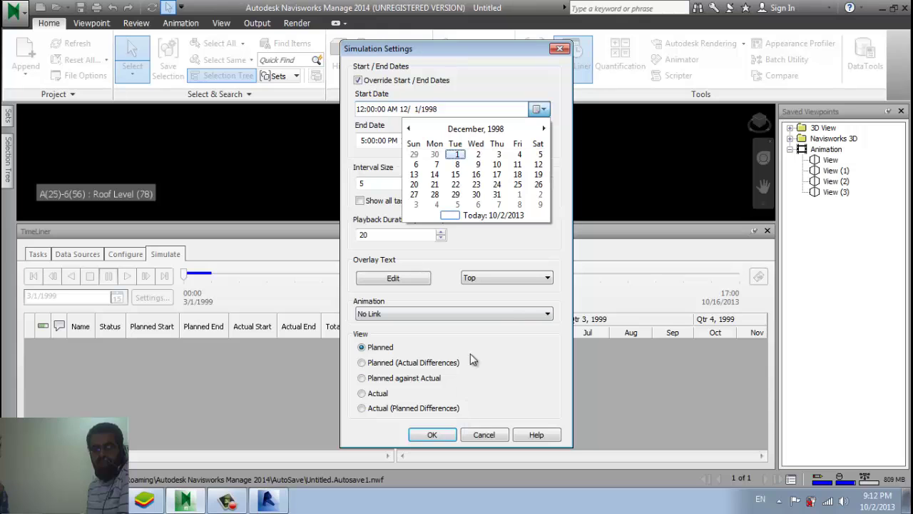
pyautogui.click(539, 349)
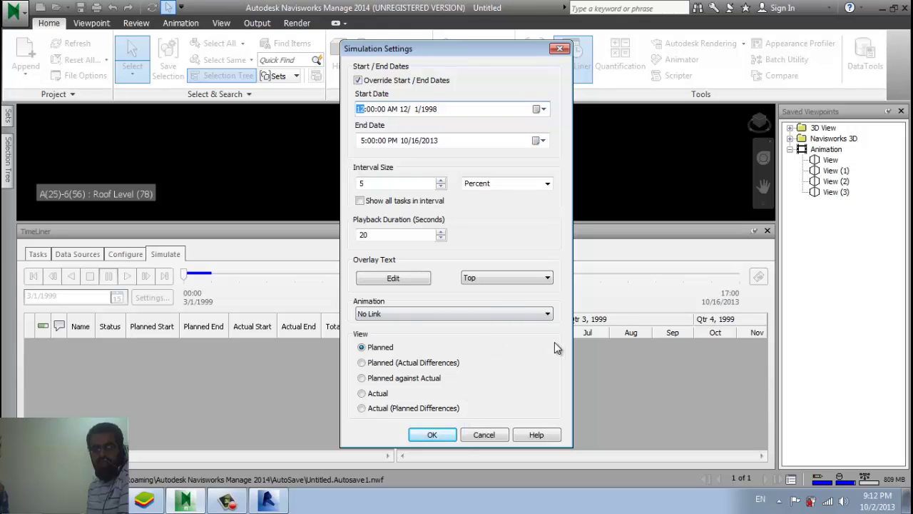
pyautogui.click(427, 435)
# - Shrink the TimeLiner panel to enlarge the model view, and replay the simulation several times from its start
pyautogui.click(127, 276)
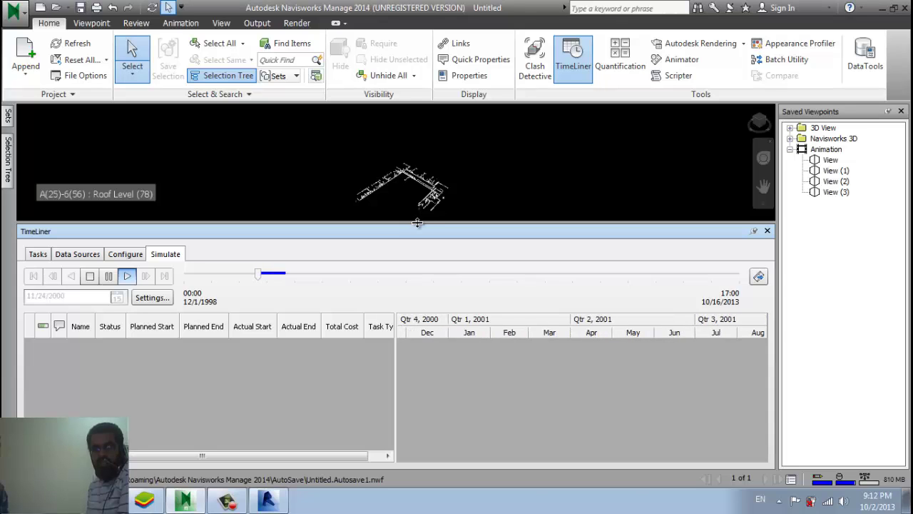
pyautogui.moveTo(415, 225); pyautogui.dragTo(415, 316)
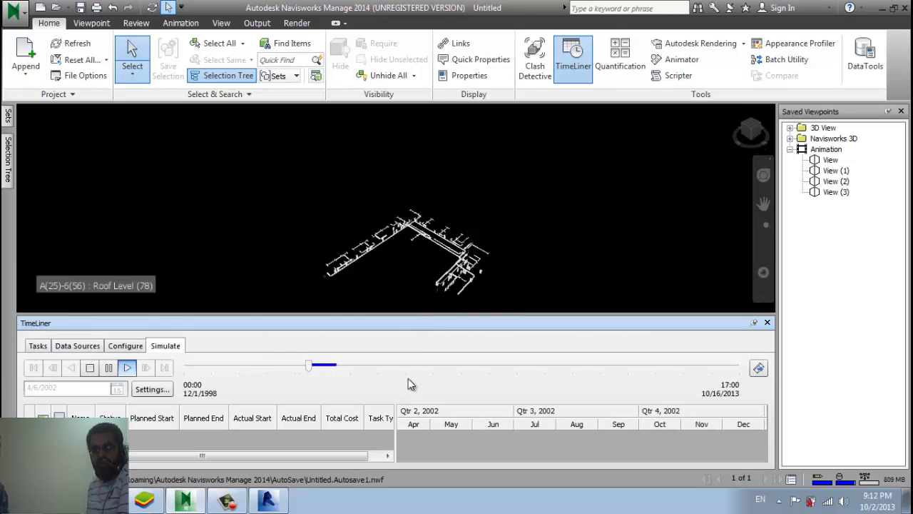
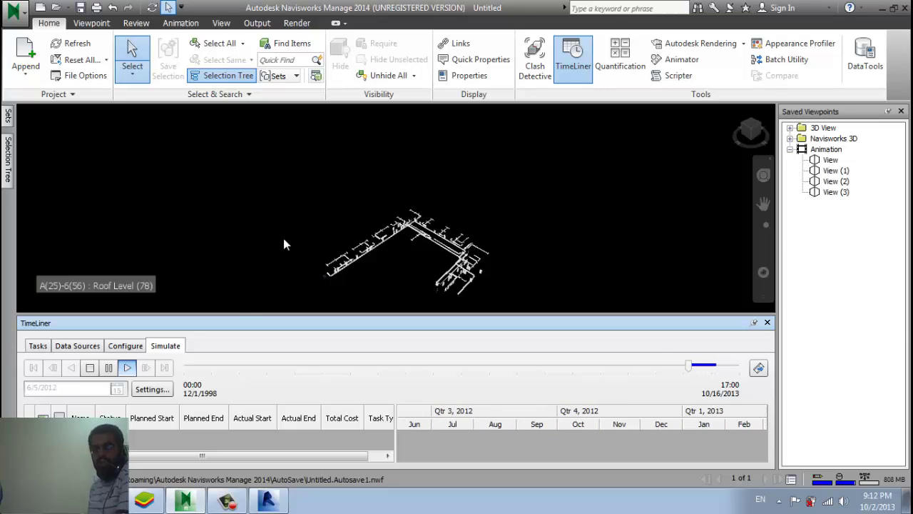
pyautogui.click(90, 368)
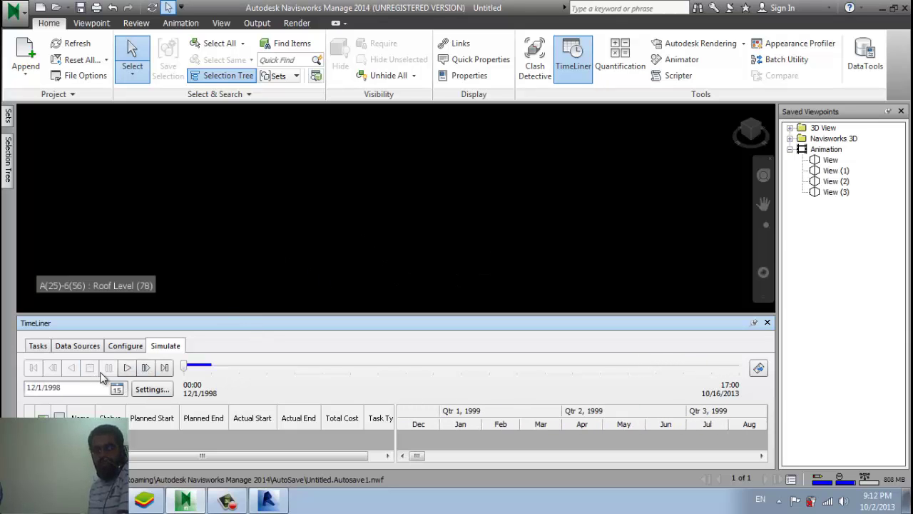
pyautogui.click(145, 367)
pyautogui.click(90, 367)
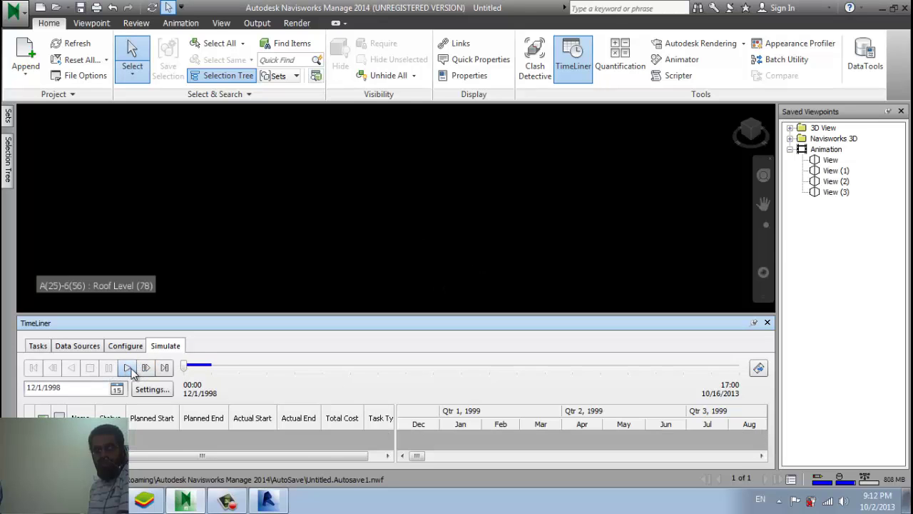
pyautogui.click(127, 367)
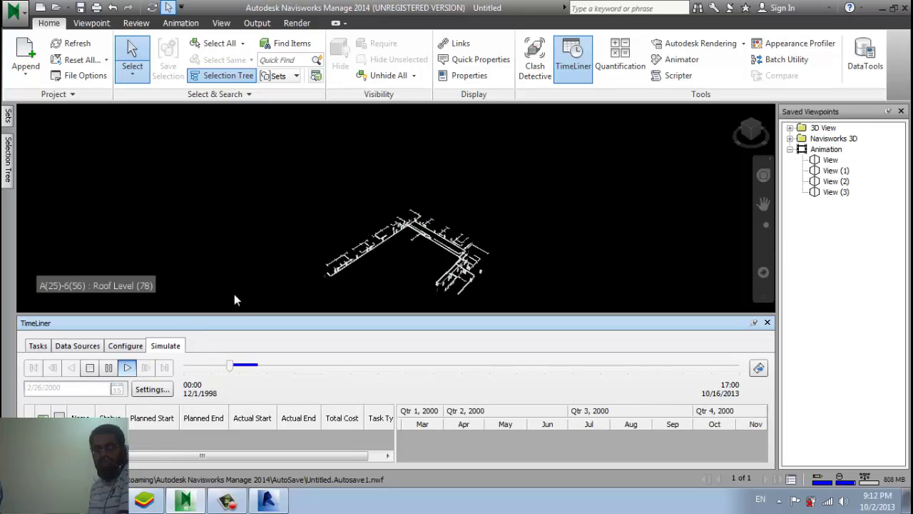
pyautogui.click(90, 367)
pyautogui.click(127, 367)
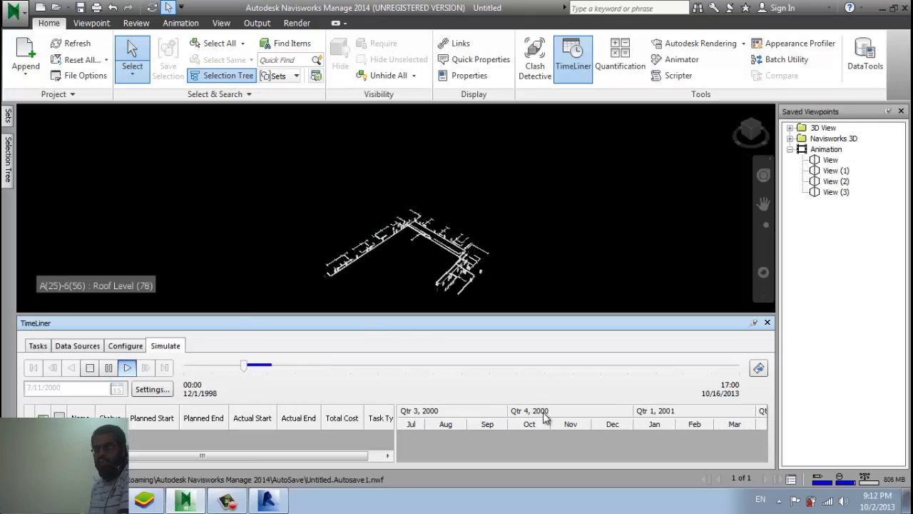
# - Set the simulation's end date to 1/1/2000, accept the settings, and play the simulation over that range before stopping it
pyautogui.click(150, 389)
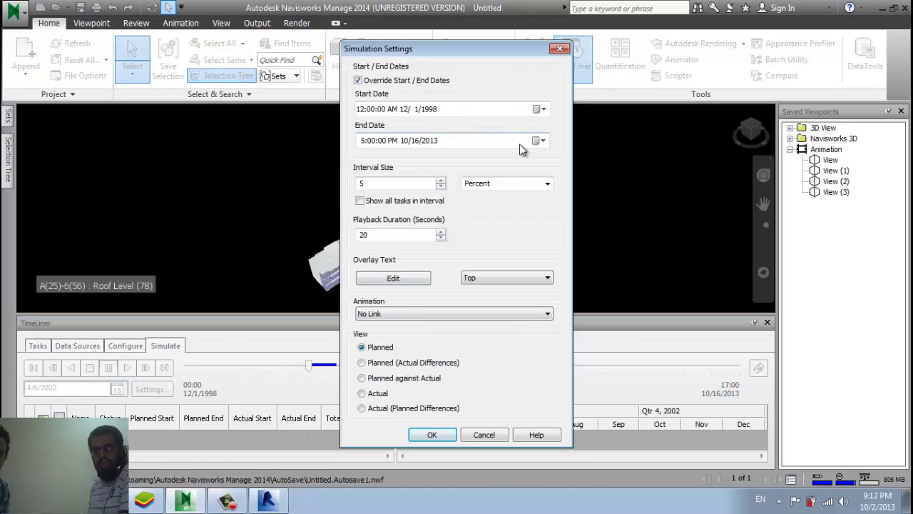
pyautogui.click(541, 141)
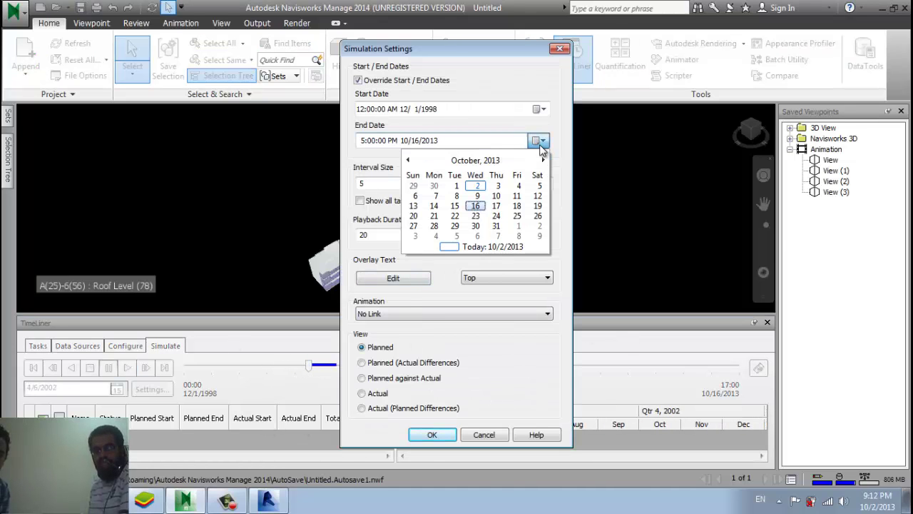
pyautogui.click(407, 160)
pyautogui.click(407, 159)
pyautogui.click(408, 160)
pyautogui.click(407, 160)
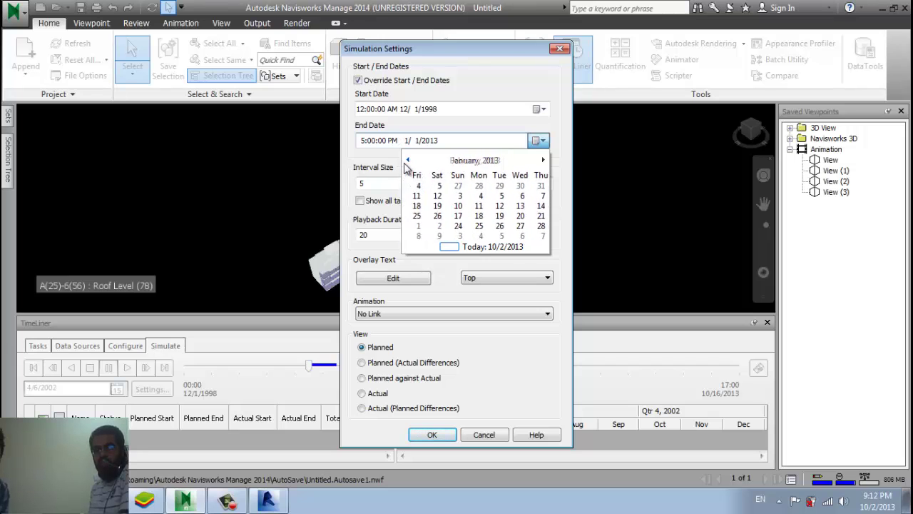
pyautogui.click(407, 160)
pyautogui.click(407, 160)
pyautogui.click(407, 160)
pyautogui.click(407, 160)
pyautogui.click(407, 160)
pyautogui.click(408, 159)
pyautogui.click(408, 160)
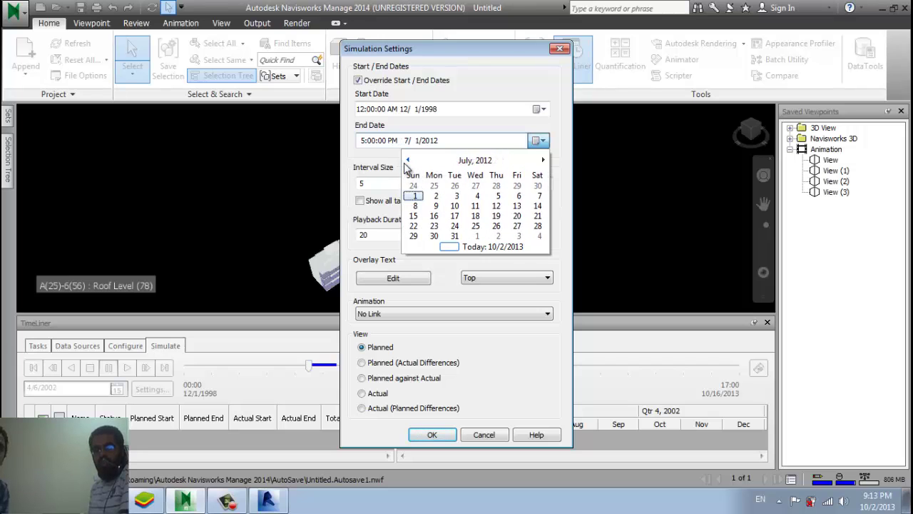
pyautogui.click(407, 160)
pyautogui.click(408, 160)
pyautogui.click(408, 160)
pyautogui.click(407, 160)
pyautogui.click(463, 161)
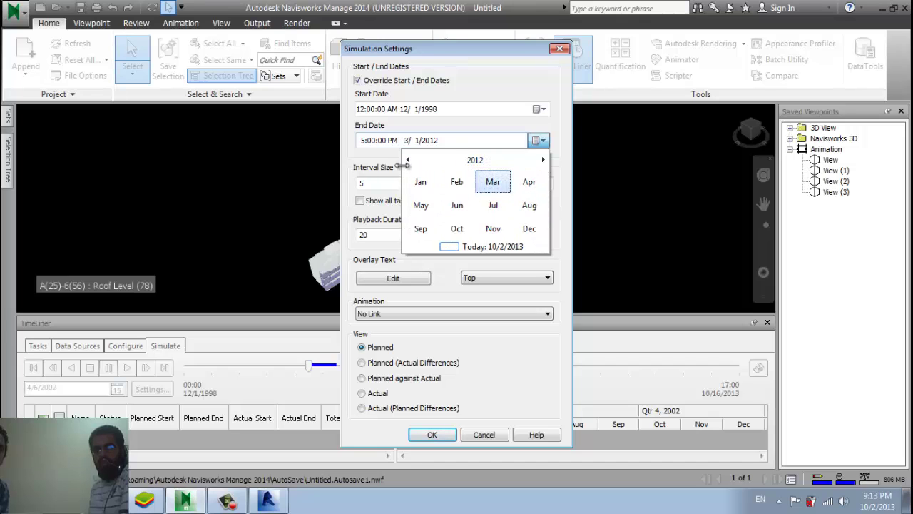
pyautogui.click(408, 160)
pyautogui.click(407, 160)
pyautogui.click(407, 160)
pyautogui.click(408, 160)
pyautogui.click(407, 160)
pyautogui.click(407, 159)
pyautogui.click(408, 159)
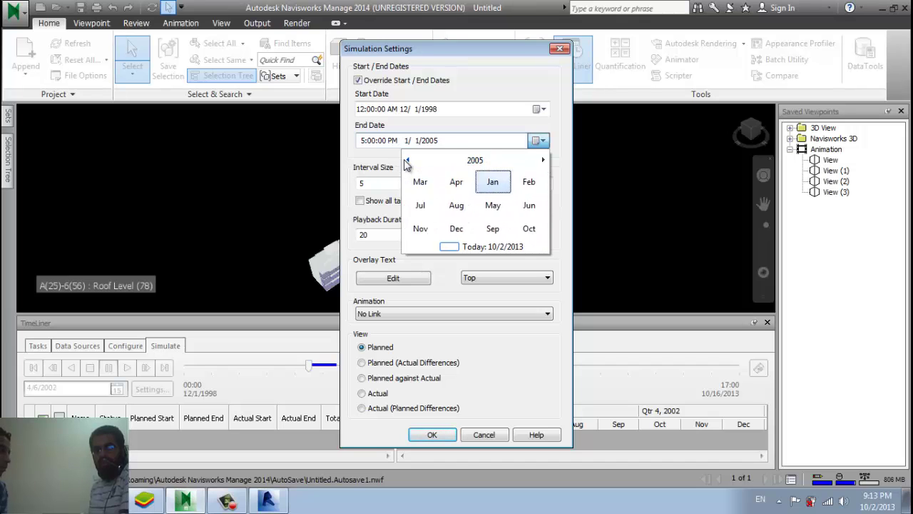
pyautogui.click(408, 160)
pyautogui.click(408, 160)
pyautogui.click(407, 159)
pyautogui.click(408, 160)
pyautogui.click(408, 159)
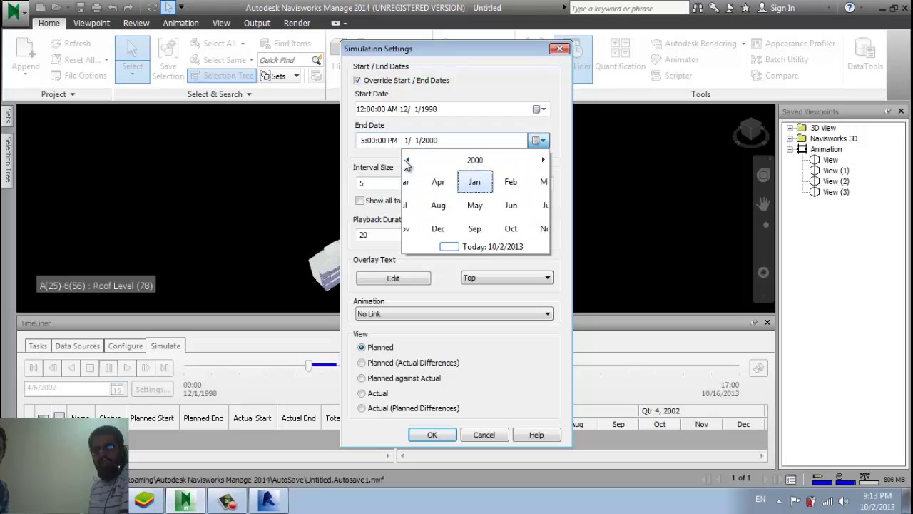
pyautogui.click(520, 357)
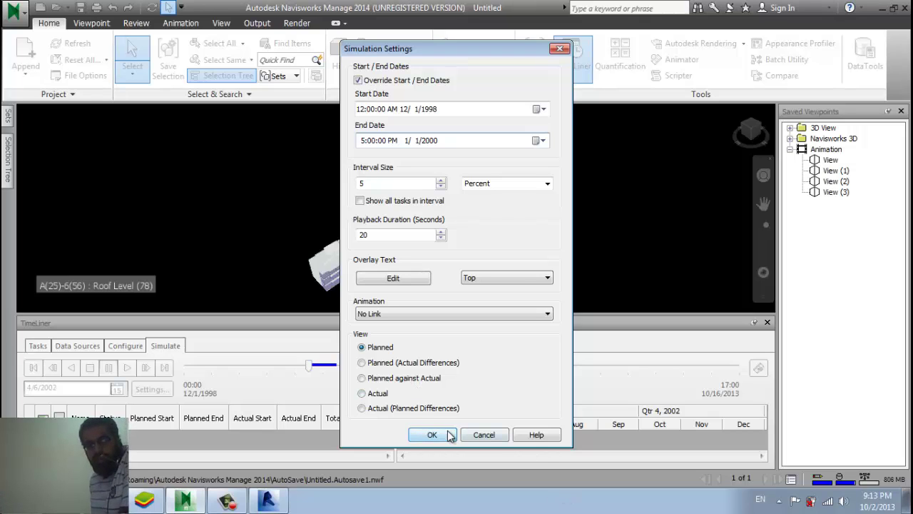
pyautogui.click(435, 435)
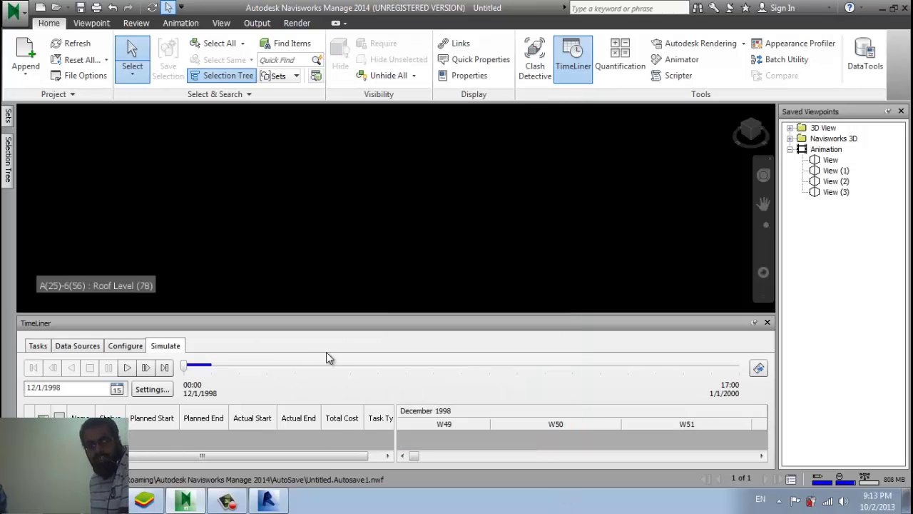
pyautogui.click(127, 369)
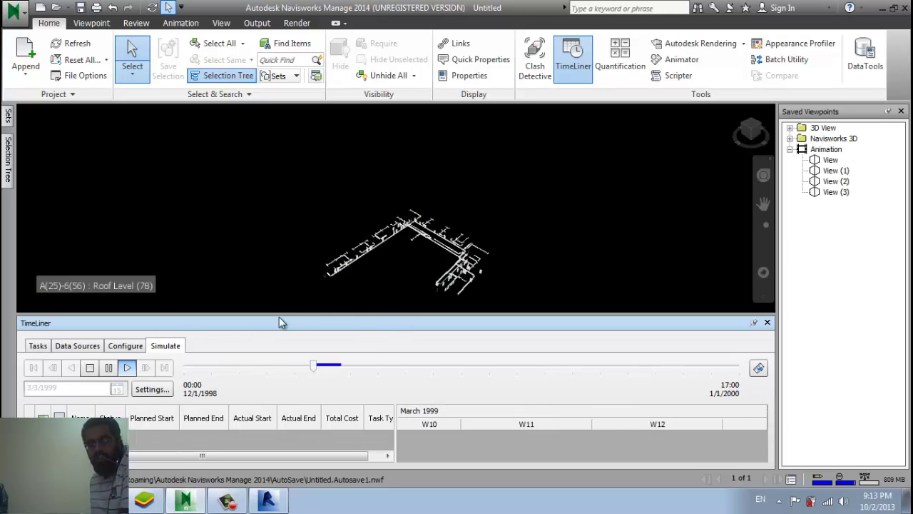
pyautogui.click(91, 368)
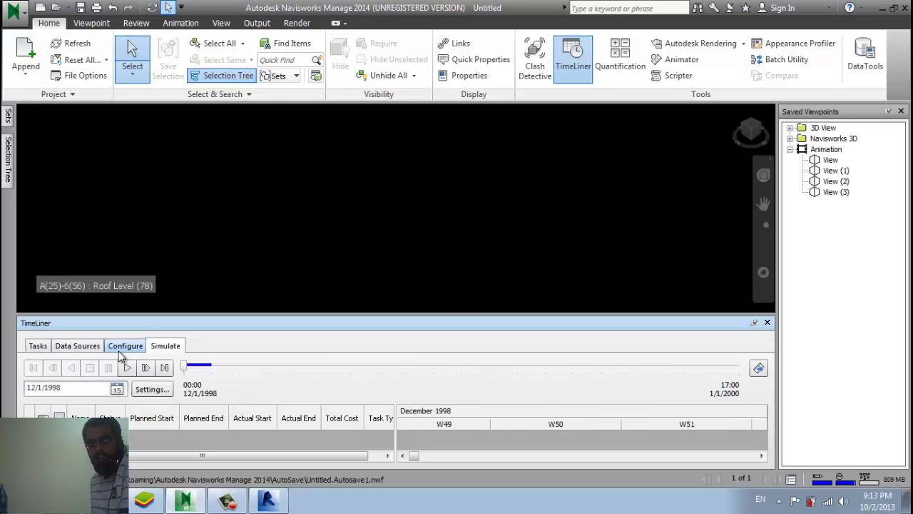
# - Review the Construct task type's appearances and the appearance definitions in the TimeLiner configuration
pyautogui.click(125, 346)
pyautogui.click(78, 405)
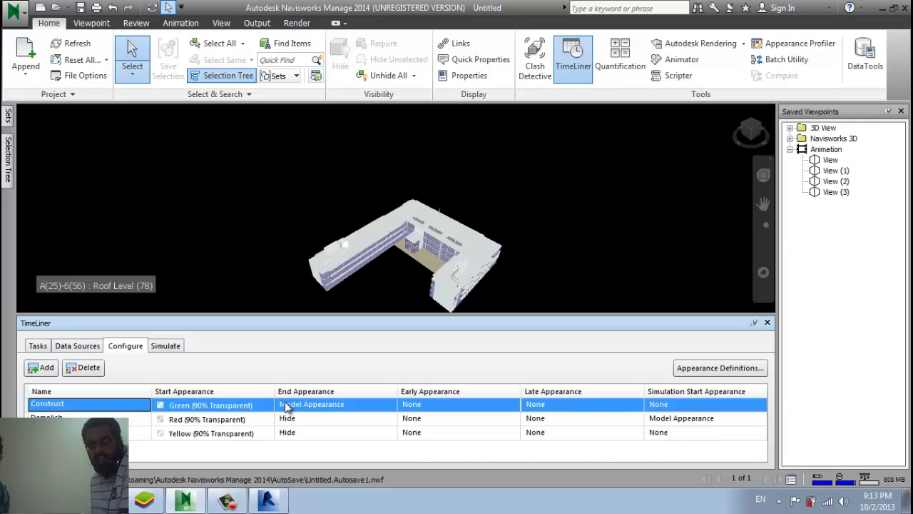
pyautogui.click(680, 372)
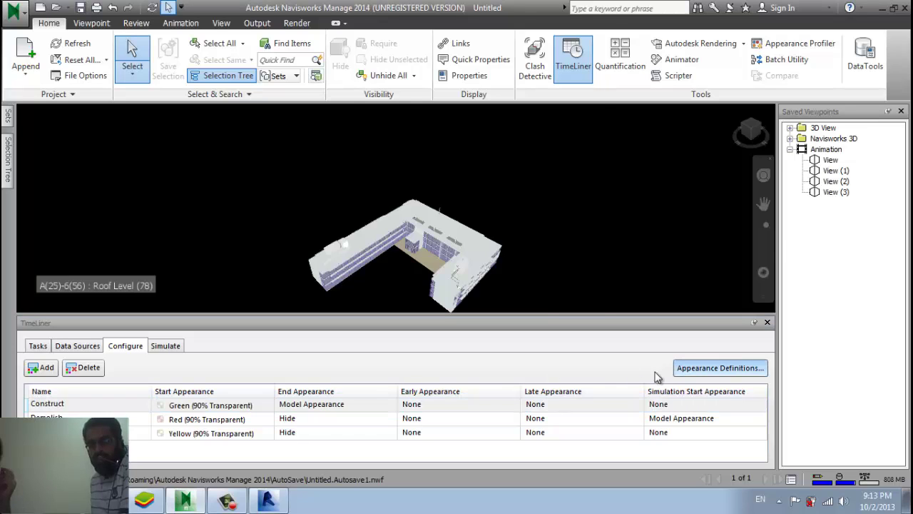
pyautogui.click(594, 73)
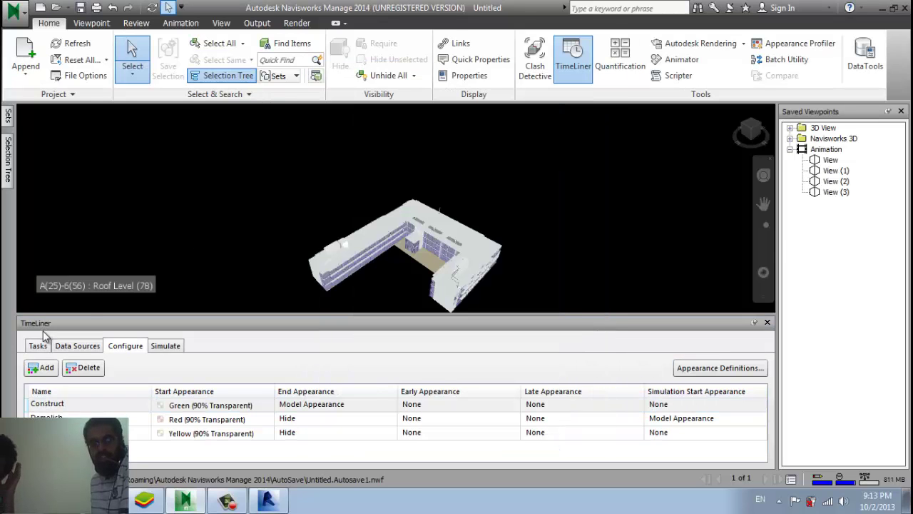
# - In the Gantt chart, extend the b4ubuil... task's planned end to 10/5/2000 and DUCT2's planned end to 12/24/1999
pyautogui.click(38, 345)
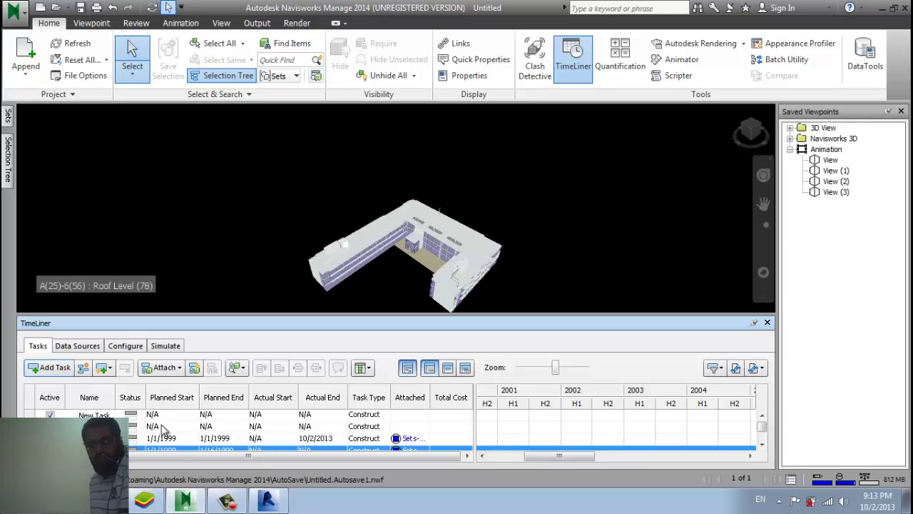
pyautogui.moveTo(550, 466); pyautogui.dragTo(514, 462)
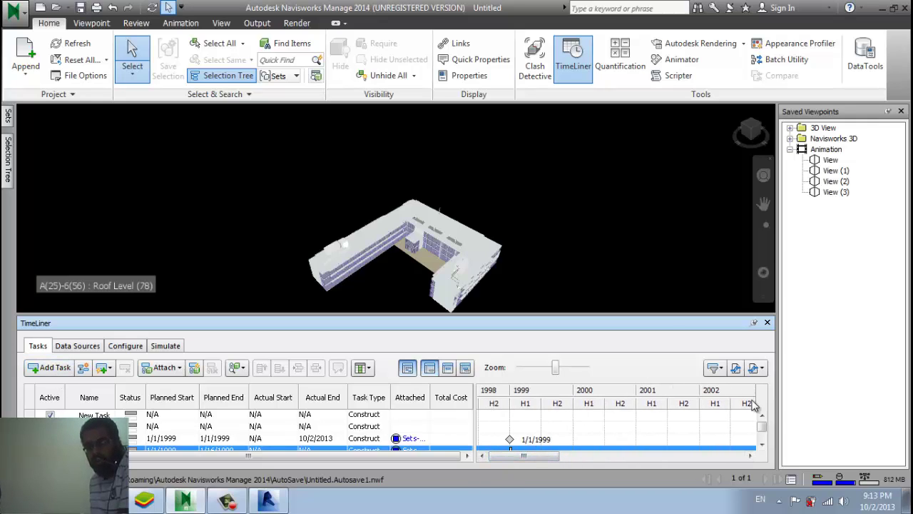
pyautogui.moveTo(665, 313); pyautogui.dragTo(703, 212)
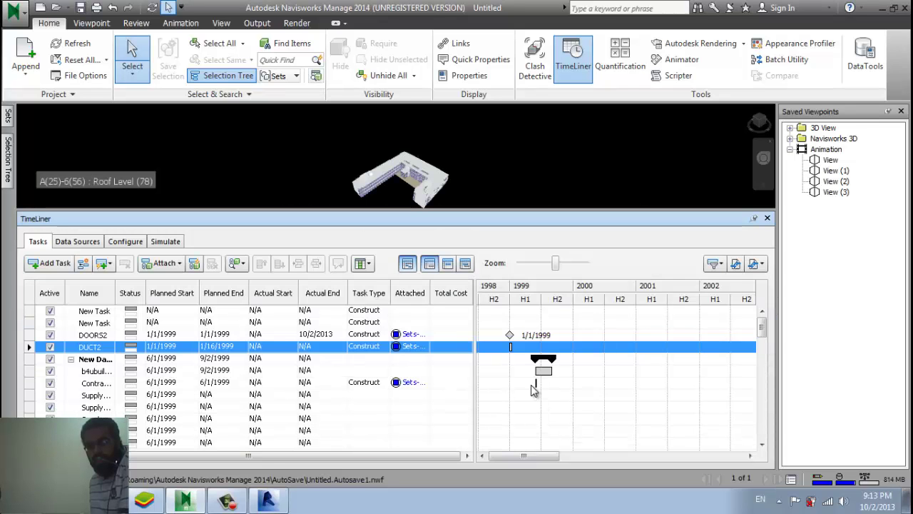
pyautogui.moveTo(554, 371); pyautogui.dragTo(622, 365)
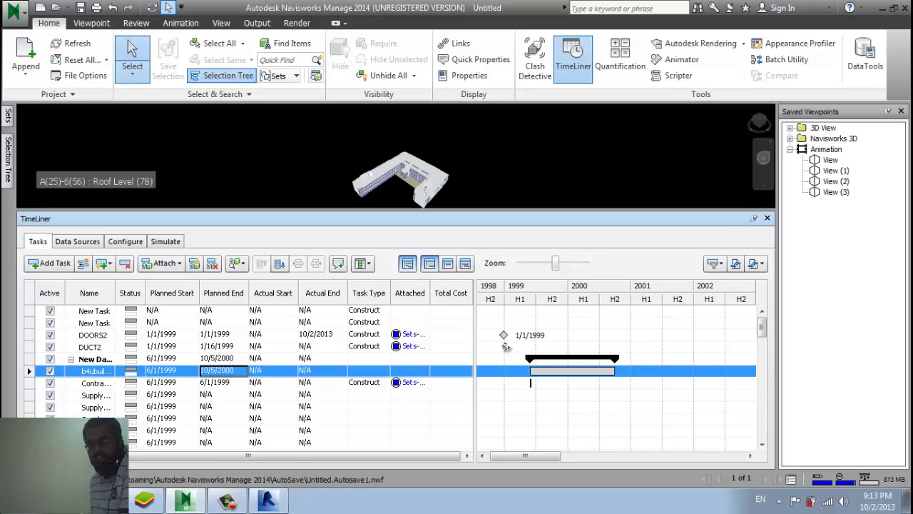
pyautogui.click(506, 349)
pyautogui.moveTo(519, 346); pyautogui.dragTo(565, 347)
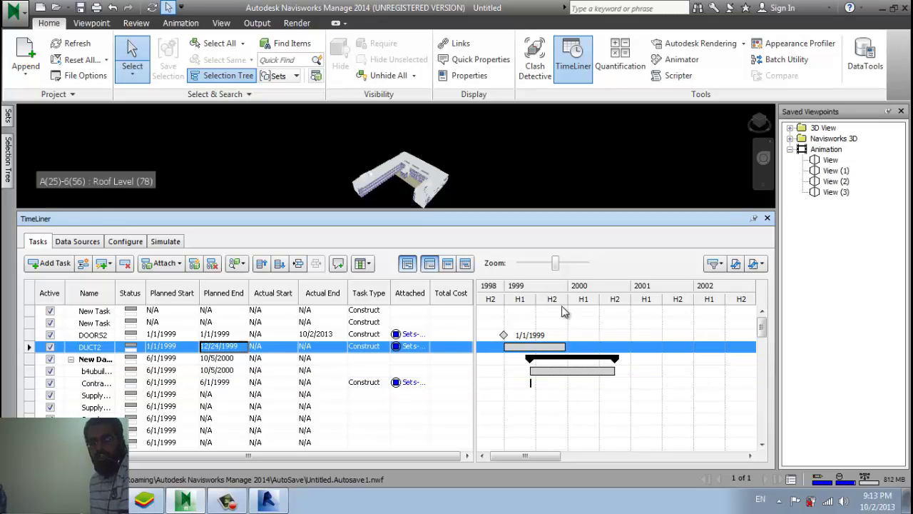
# - Open Autodesk Rendering beside the enlarged model view and try to apply the Paint - Varnish finish to the building
pyautogui.moveTo(567, 210); pyautogui.dragTo(578, 376)
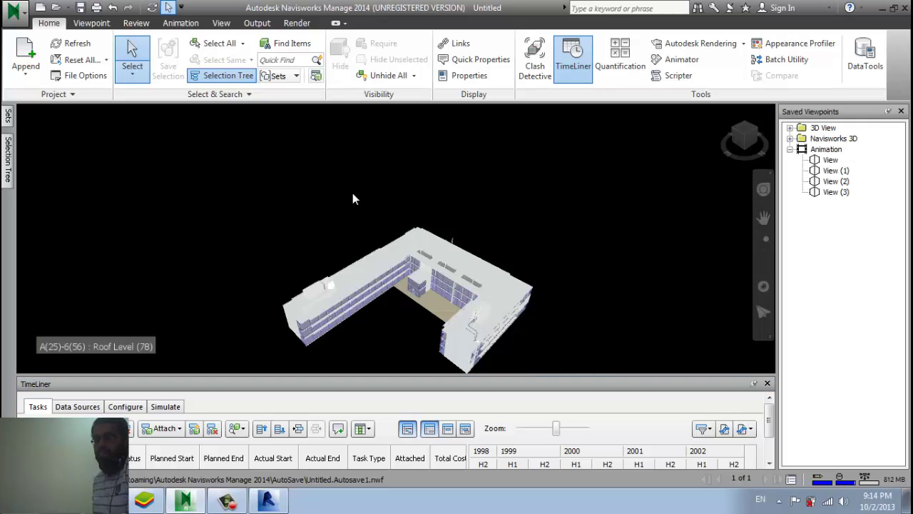
pyautogui.scroll(3, 514, 185)
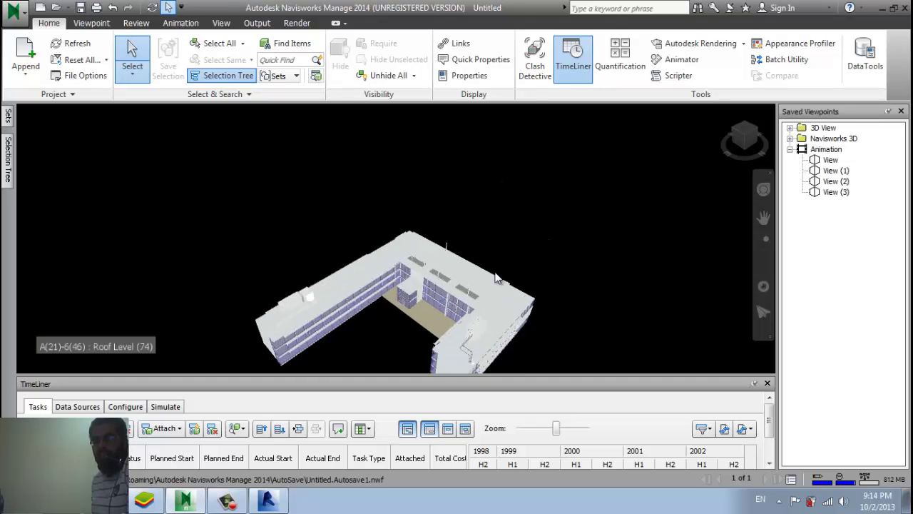
pyautogui.moveTo(630, 307); pyautogui.dragTo(640, 259, button='middle')
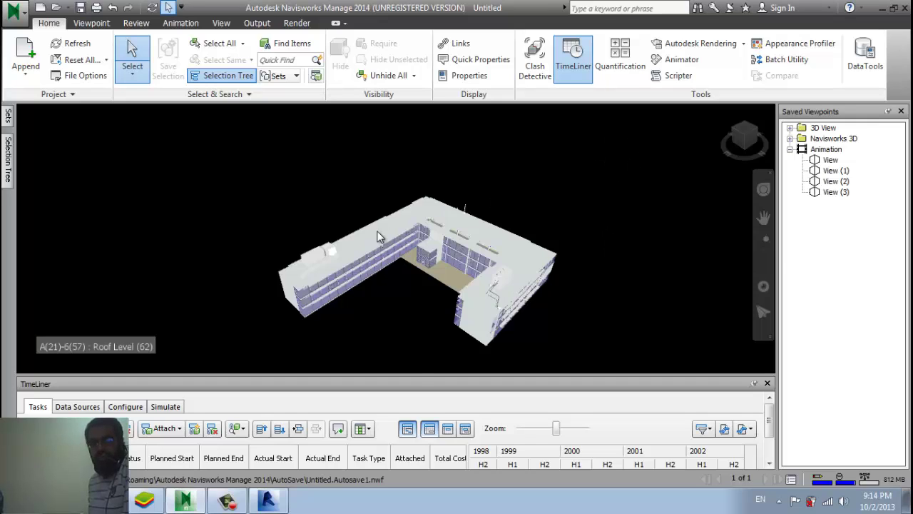
pyautogui.click(696, 43)
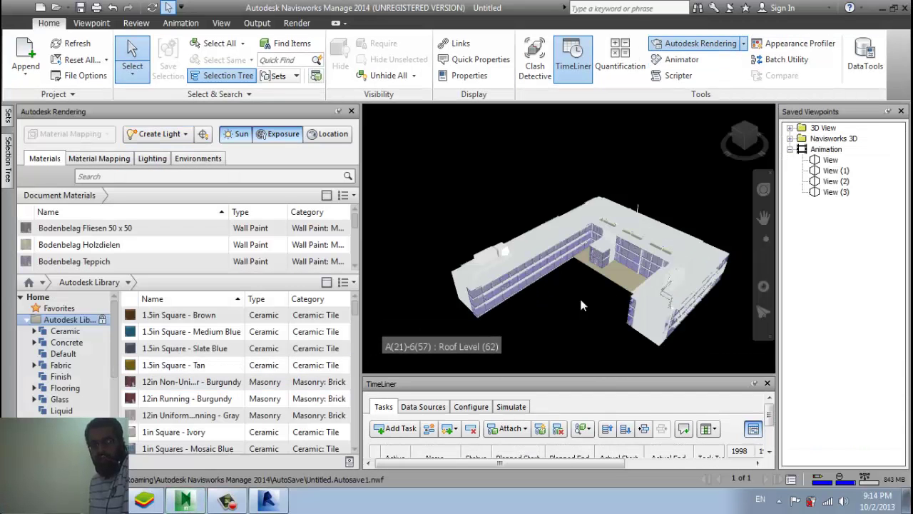
pyautogui.click(61, 376)
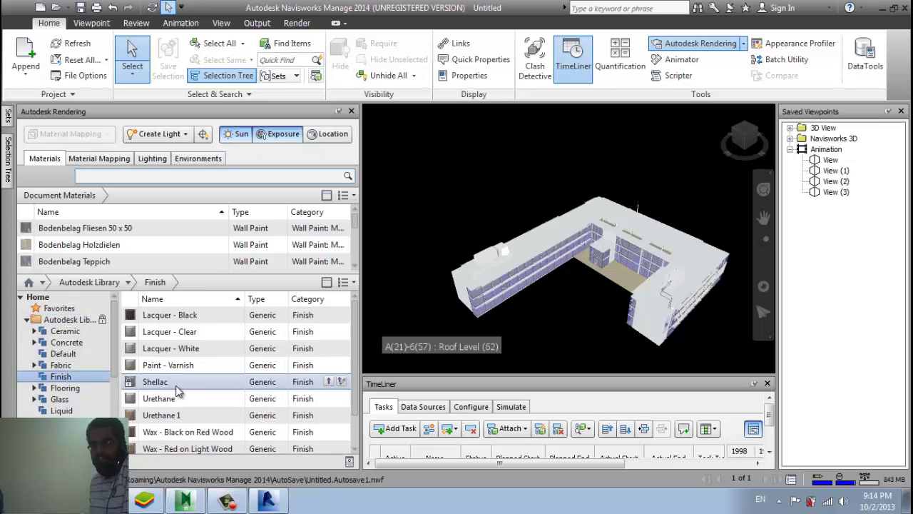
pyautogui.moveTo(168, 364)
pyautogui.mouseDown()
pyautogui.moveTo(465, 278)
pyautogui.moveTo(492, 300)
pyautogui.mouseUp()
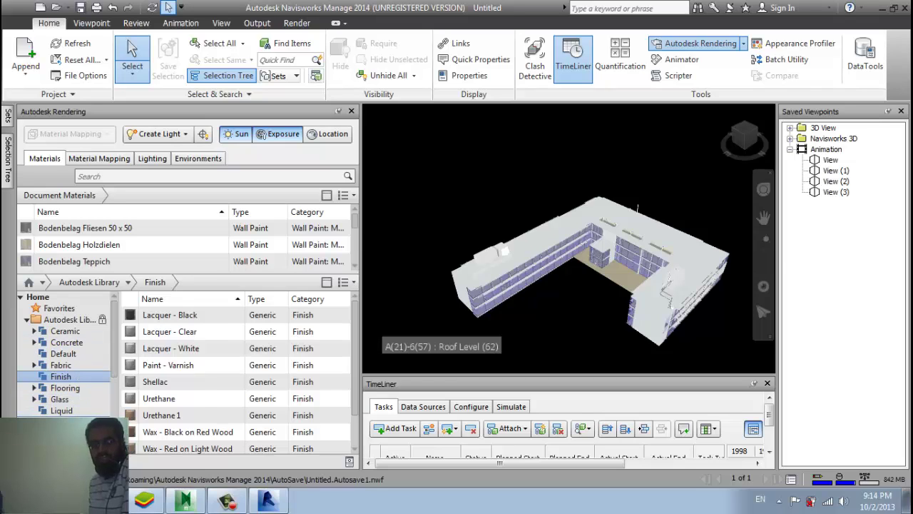
# - Browse the Flooring and Glass material categories and check the options available for the generic Clear glass material
pyautogui.click(61, 387)
pyautogui.click(59, 399)
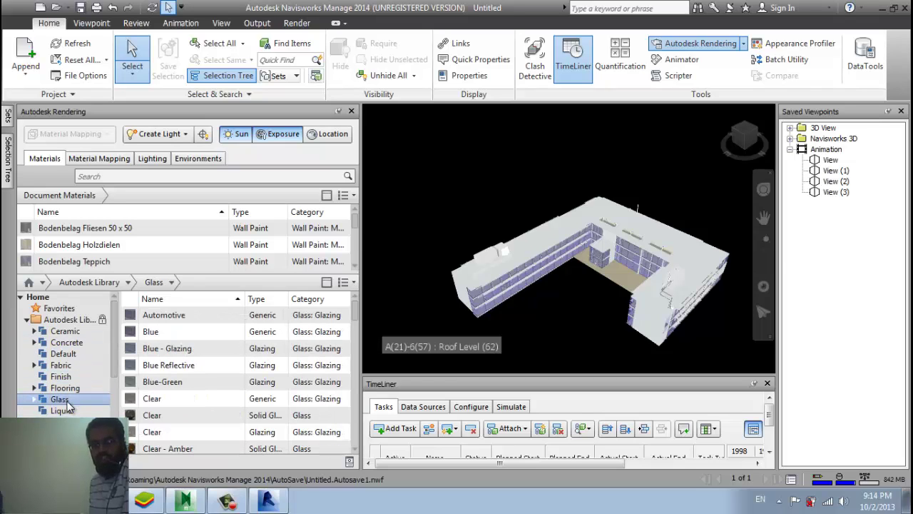
pyautogui.rightClick(158, 404)
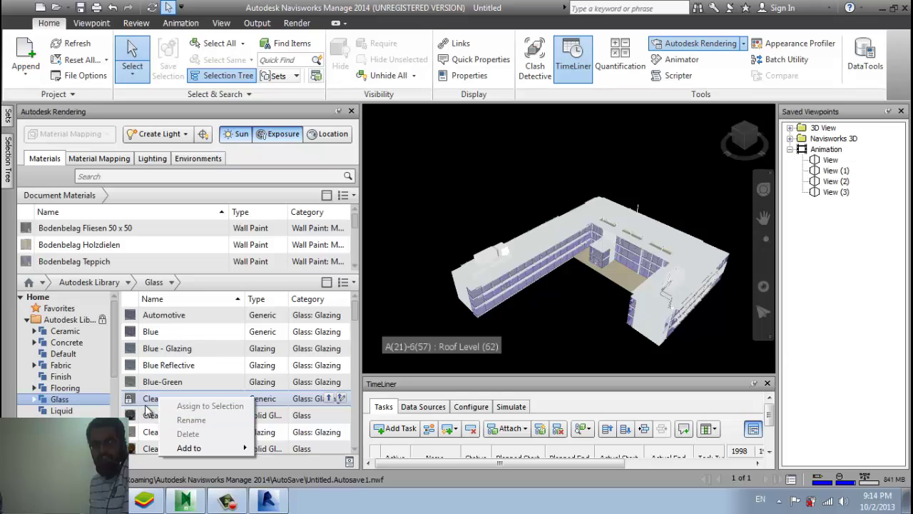
pyautogui.click(152, 404)
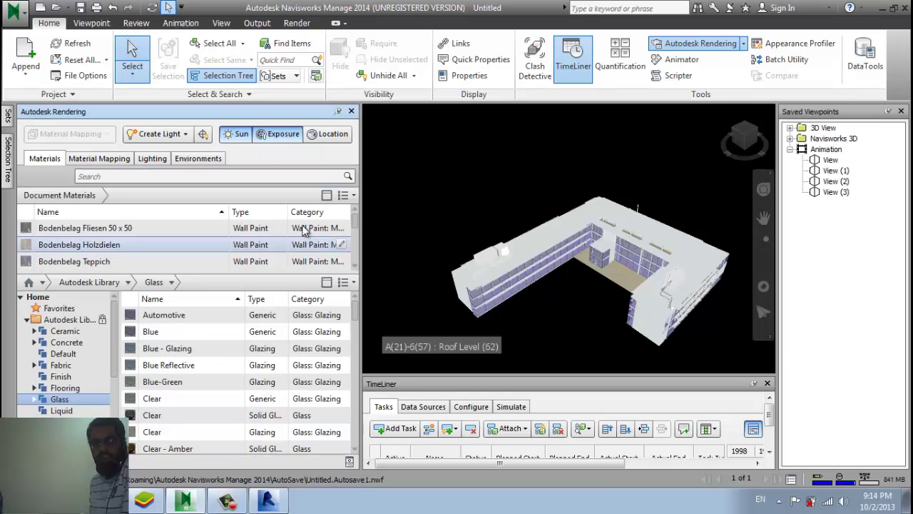
# - Activate the sun lighting with its environment settings and start creating a light by listing the available light types
pyautogui.click(239, 135)
pyautogui.click(184, 135)
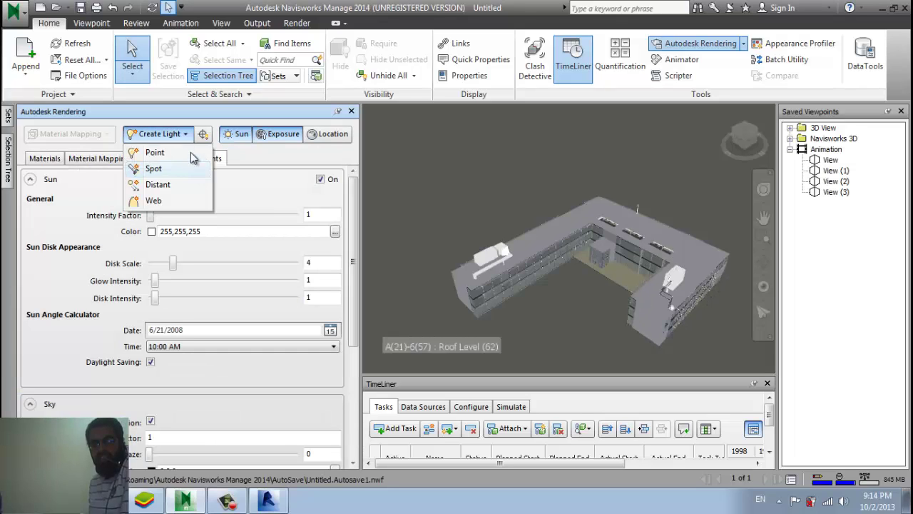